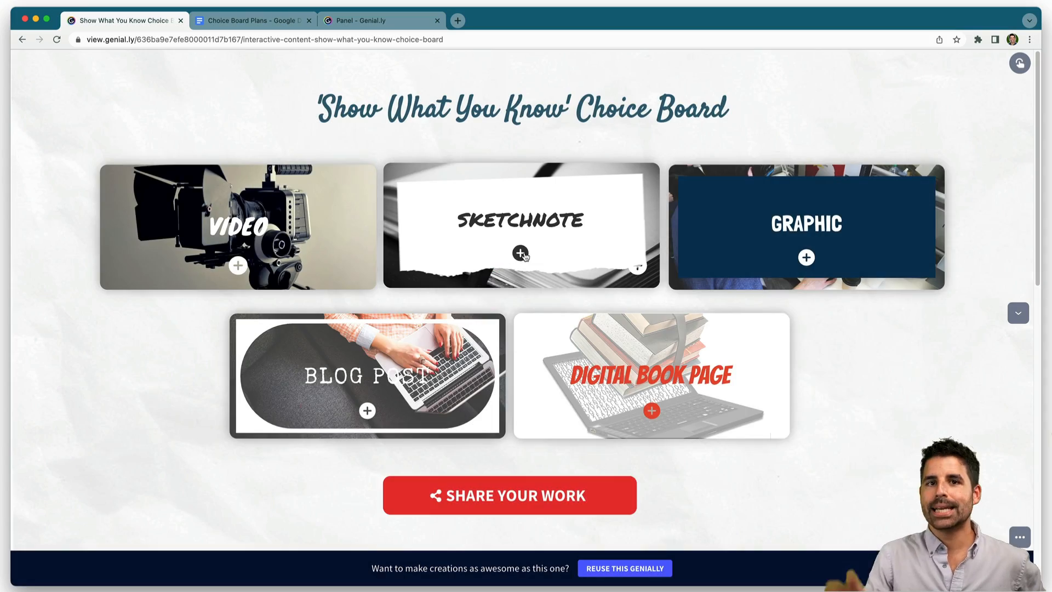
Explore the Sketchnote and Graphic options on the finished 'Show What You Know' choice board.
{"action": "left_click", "coordinate": [523, 255]}
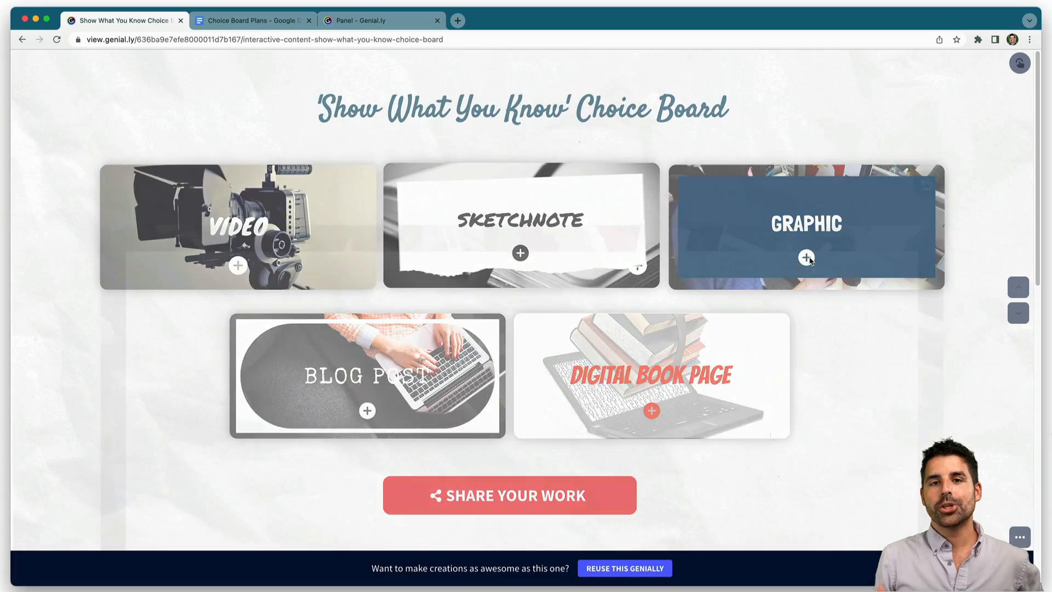
{"action": "left_click", "coordinate": [807, 257]}
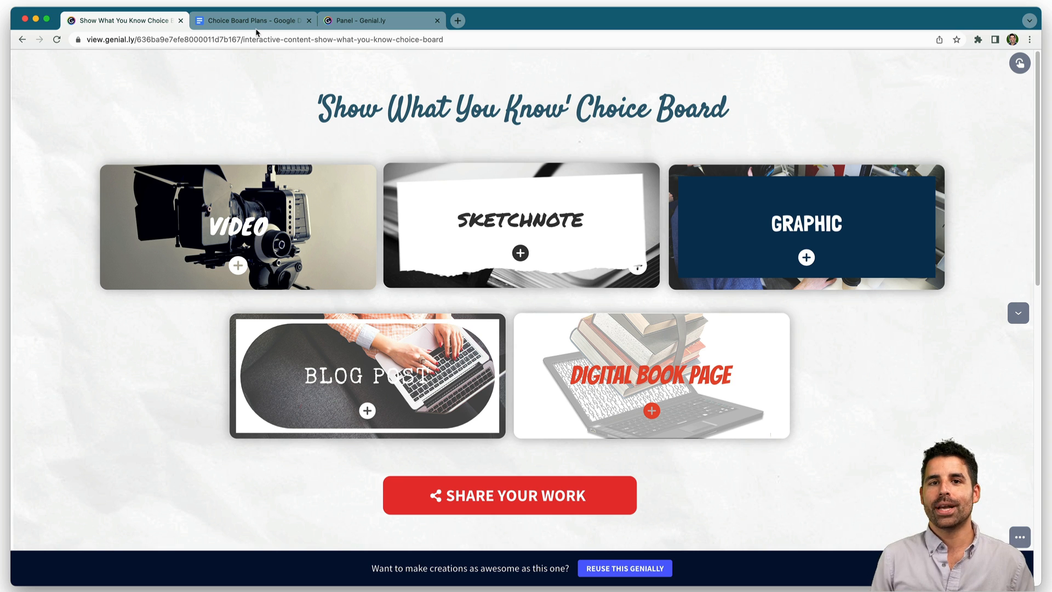
Switch to the Choice Board Plans document and read through the directions and resources for each choice.
{"action": "left_click", "coordinate": [253, 20]}
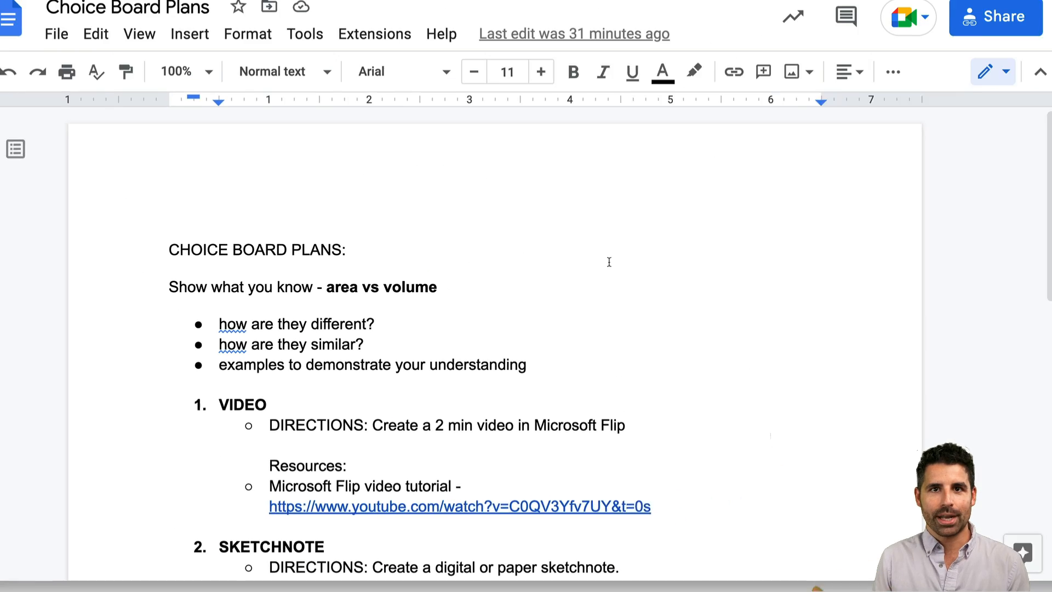
{"action": "scroll", "coordinate": [561, 298], "scroll_direction": "down", "scroll_amount": 3}
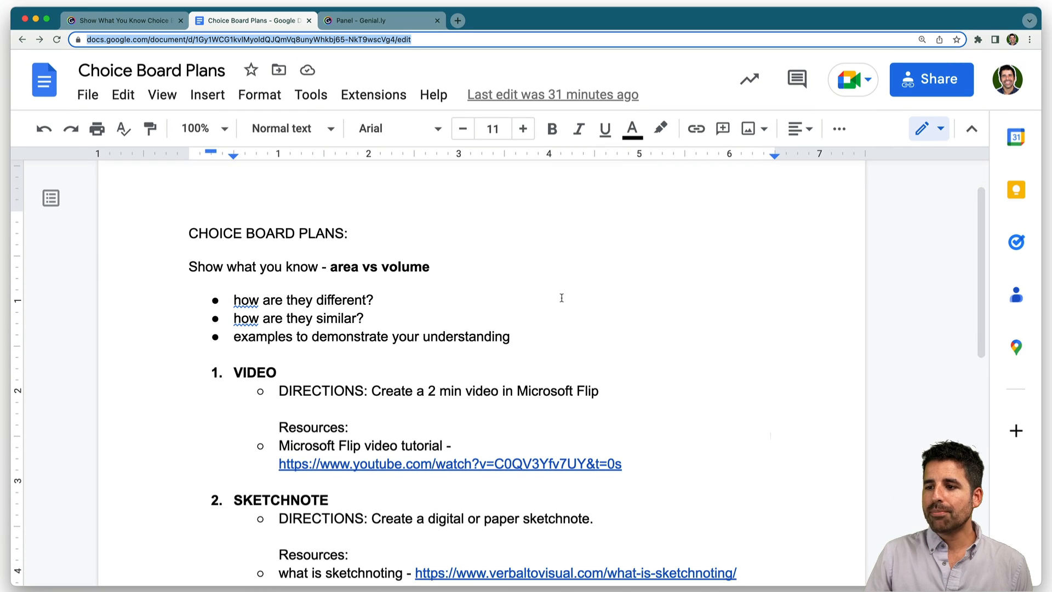
{"action": "scroll", "coordinate": [561, 297], "scroll_direction": "down", "scroll_amount": 3}
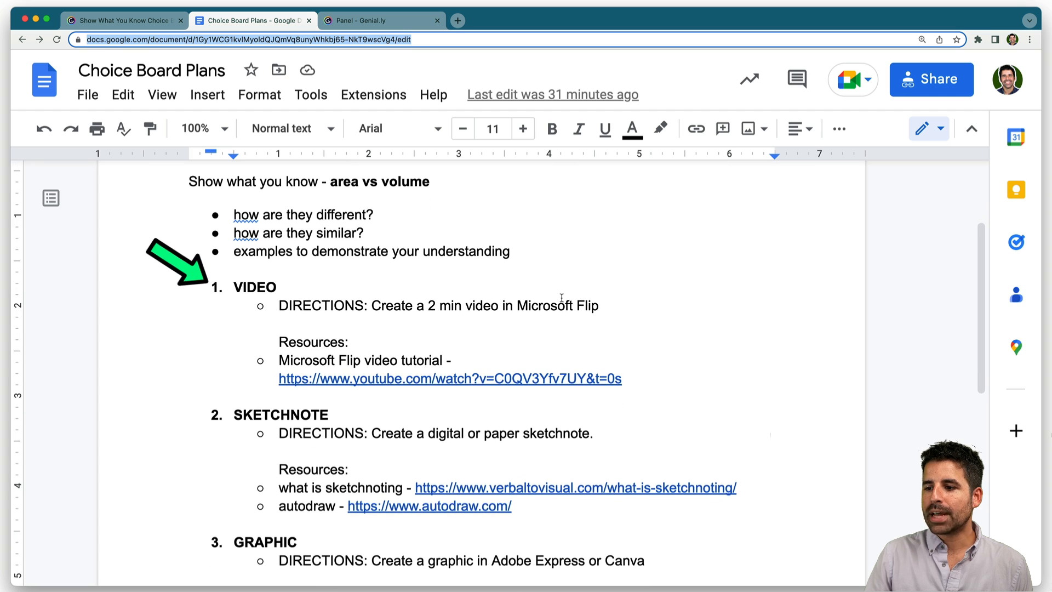
{"action": "scroll", "coordinate": [561, 298], "scroll_direction": "down", "scroll_amount": 1}
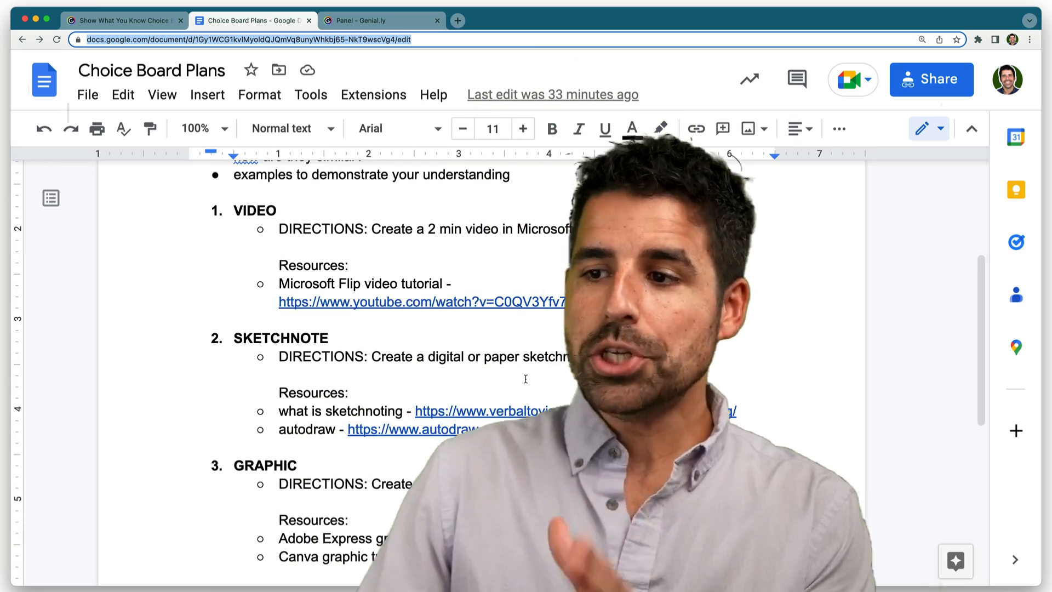
{"action": "scroll", "coordinate": [526, 378], "scroll_direction": "down", "scroll_amount": 3}
{"action": "scroll", "coordinate": [525, 379], "scroll_direction": "down", "scroll_amount": 3}
{"action": "scroll", "coordinate": [526, 378], "scroll_direction": "down", "scroll_amount": 3}
{"action": "scroll", "coordinate": [525, 379], "scroll_direction": "down", "scroll_amount": 3}
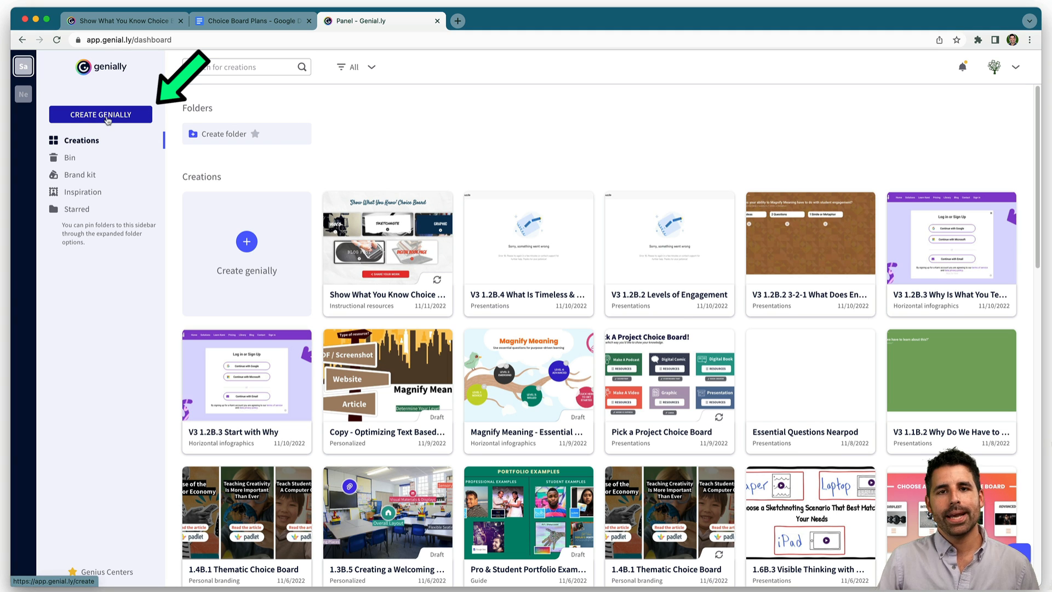
Start a new creation in Genially and browse the suggested templates for gamifying the classroom, student practice and class planning.
{"action": "left_click", "coordinate": [108, 117]}
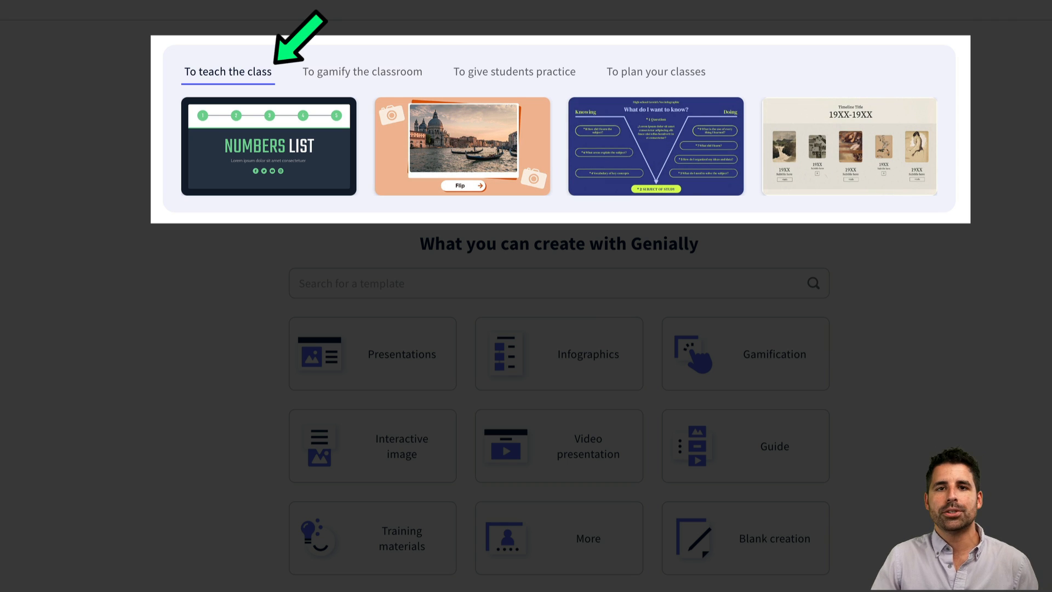
{"action": "left_click", "coordinate": [362, 71]}
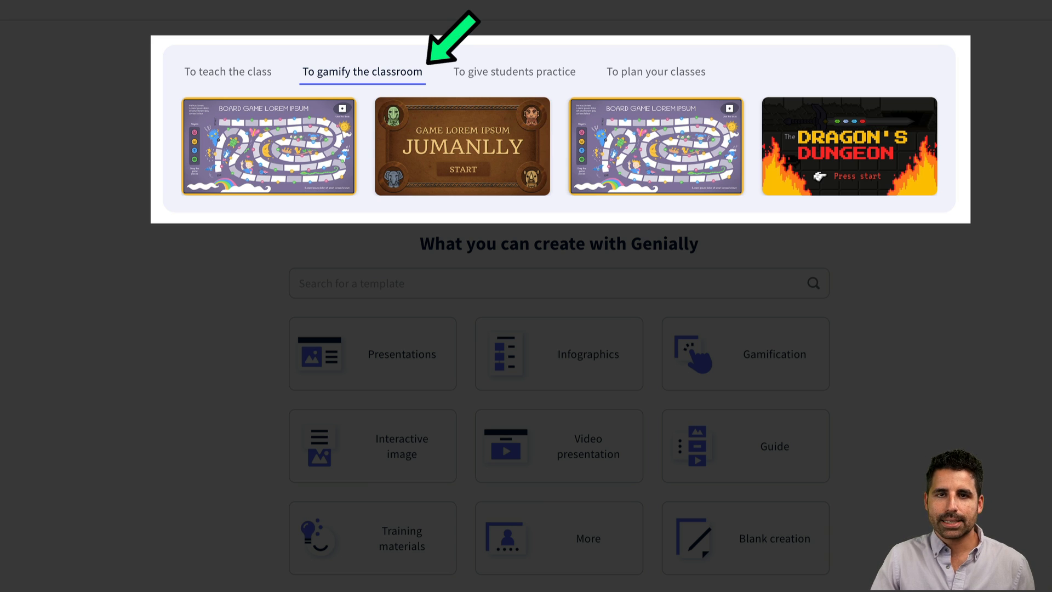
{"action": "left_click", "coordinate": [514, 71]}
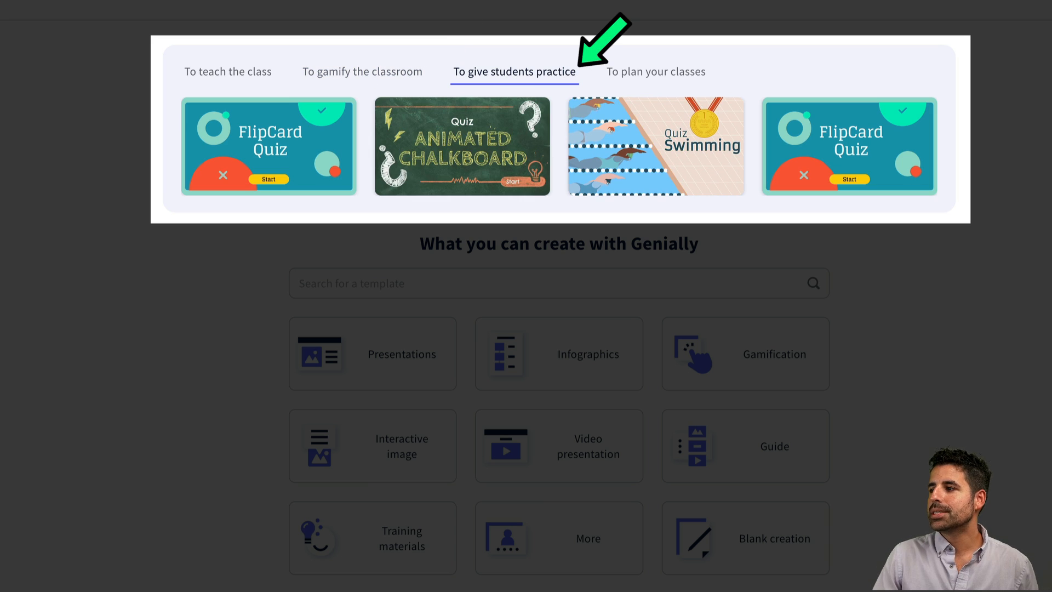
{"action": "left_click", "coordinate": [656, 71]}
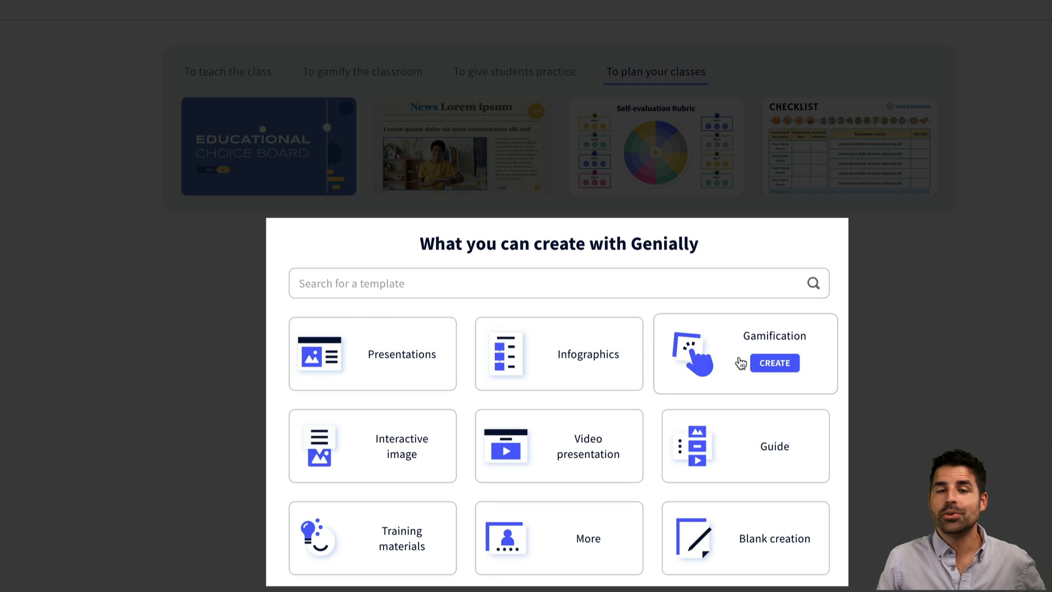
Search the templates for "choice" and open the preview of the Choice Board training template.
{"action": "left_click", "coordinate": [578, 274]}
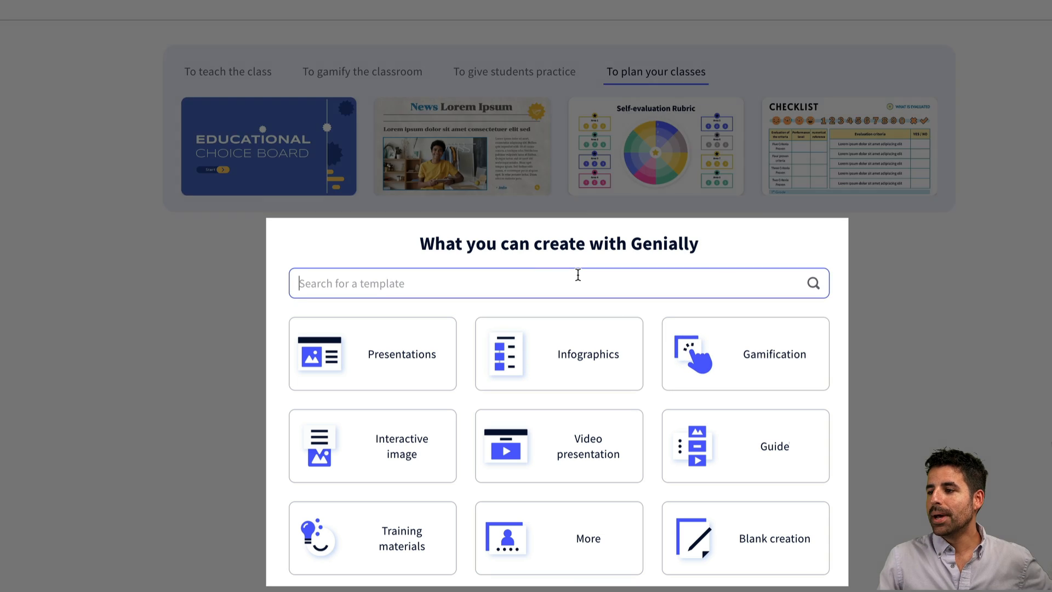
{"action": "type", "text": "choice"}
{"action": "key", "text": "Return"}
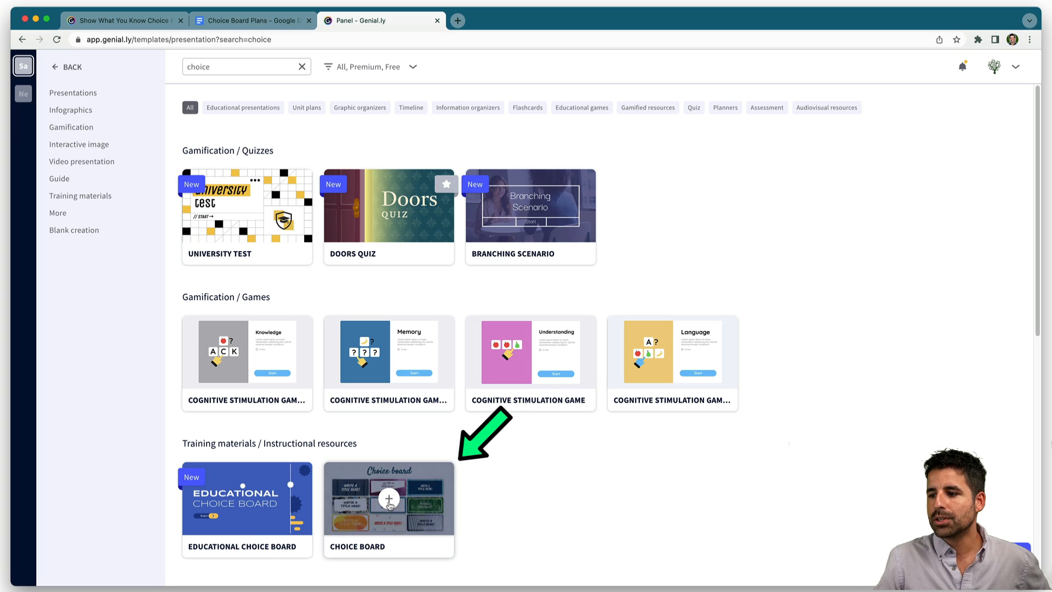
{"action": "left_click", "coordinate": [389, 500]}
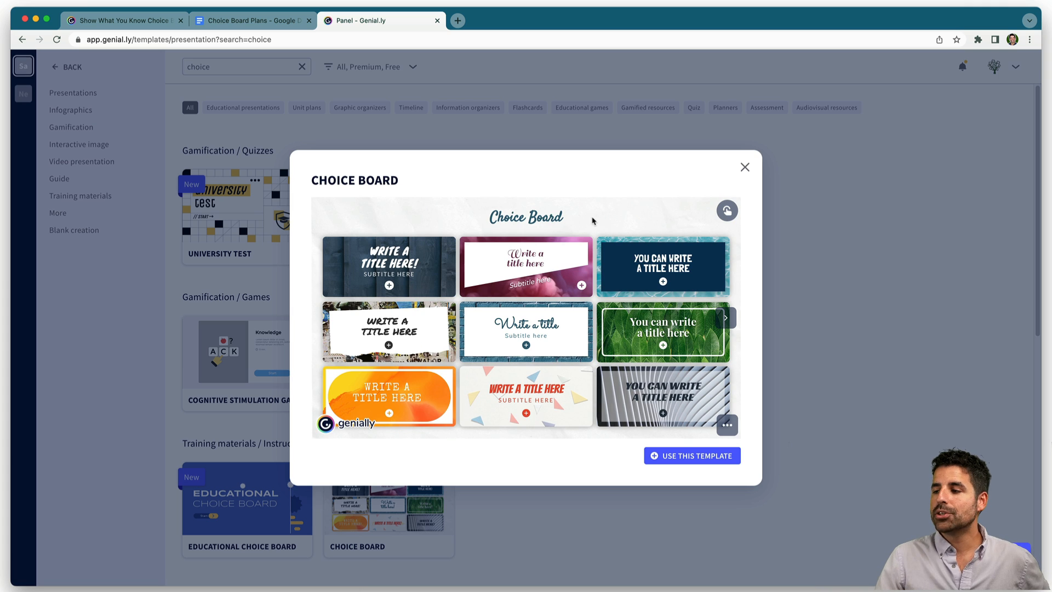
Look through the first content pages of the Choice Board template and create a new Genially from it.
{"action": "left_click", "coordinate": [725, 322]}
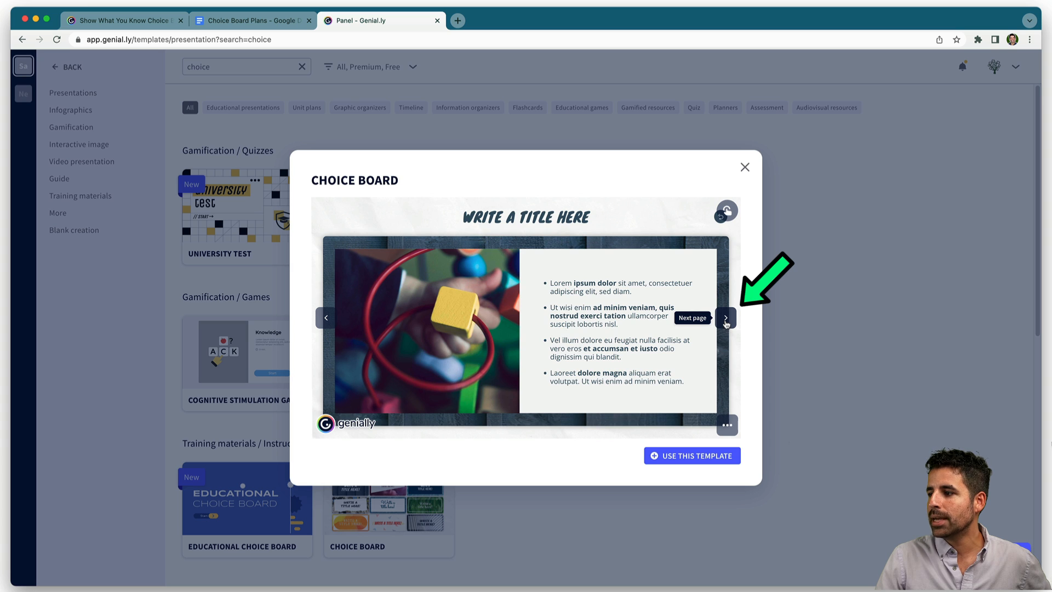
{"action": "left_click", "coordinate": [725, 322]}
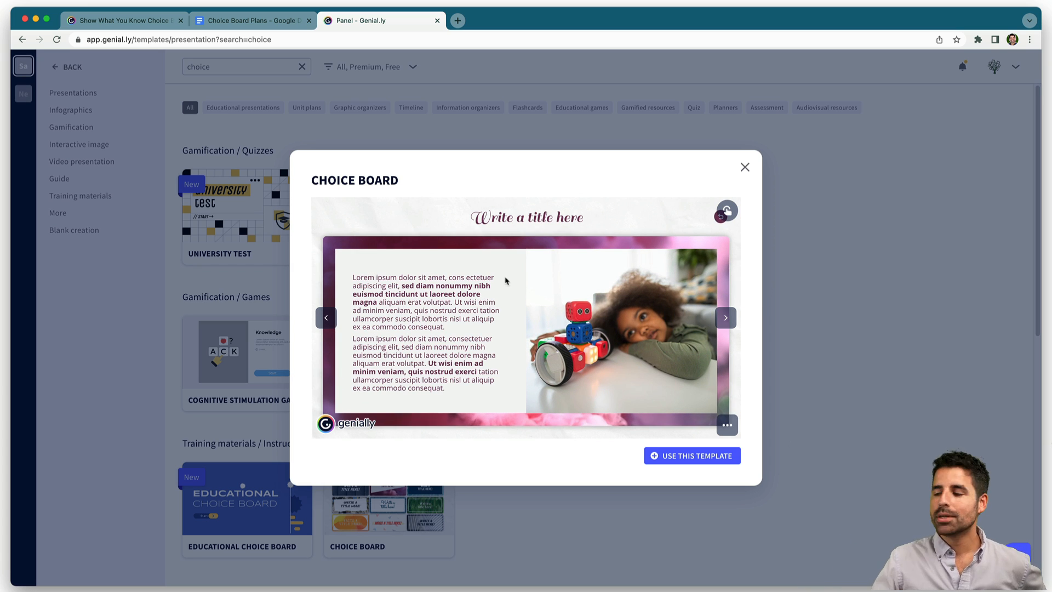
{"action": "left_click", "coordinate": [675, 458]}
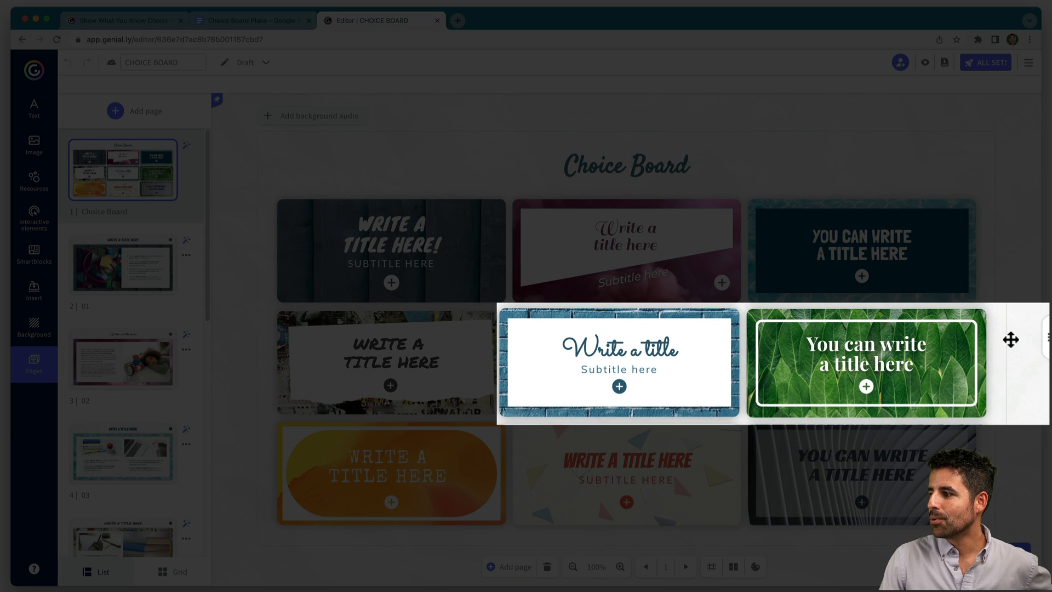
Delete the blue brick, green leaf, grey striped and purple tiles from the Choice Board page.
{"action": "left_click_drag", "start_coordinate": [1009, 339], "coordinate": [514, 406]}
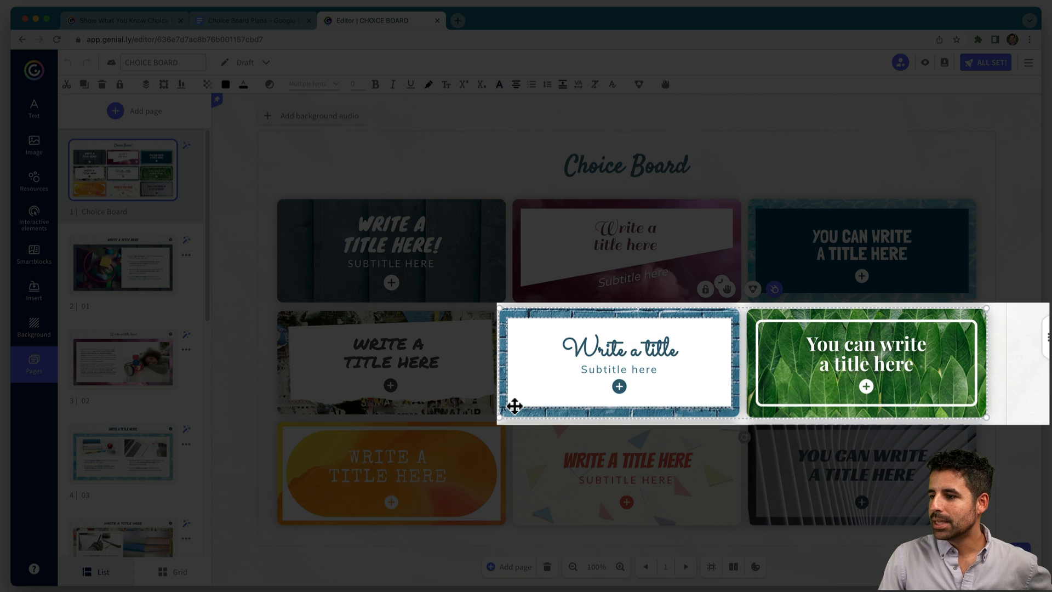
{"action": "key", "text": "Delete"}
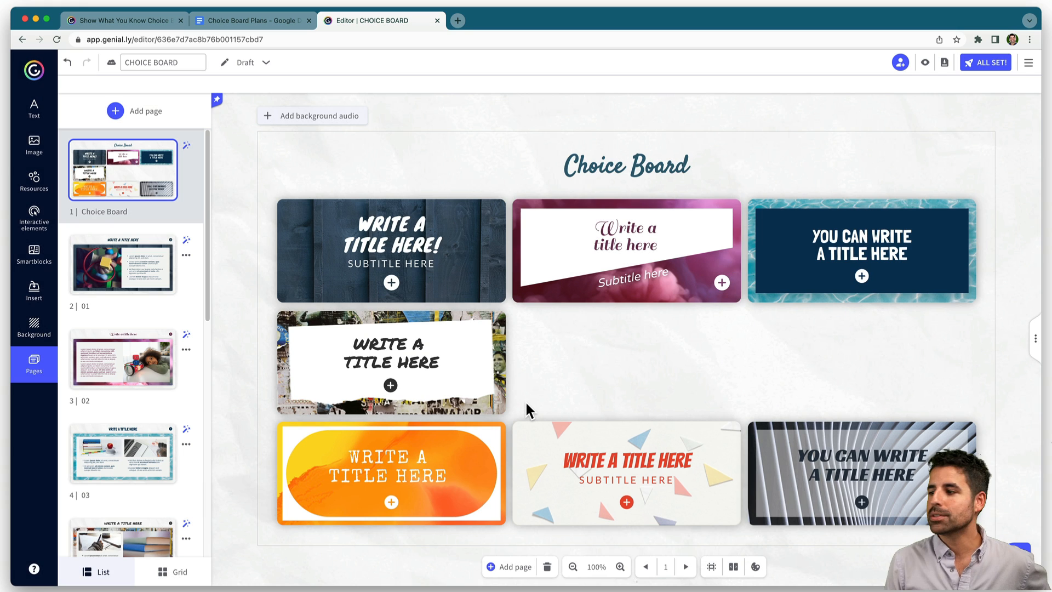
{"action": "left_click_drag", "start_coordinate": [799, 389], "coordinate": [935, 527]}
{"action": "key", "text": "Delete"}
{"action": "left_click_drag", "start_coordinate": [720, 358], "coordinate": [549, 220]}
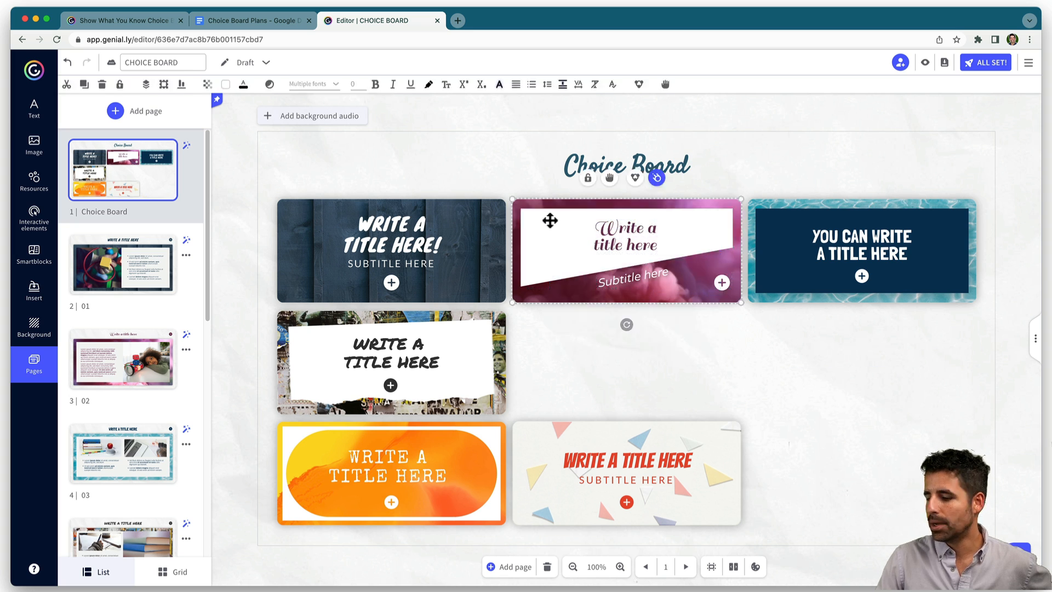
{"action": "key", "text": "Delete"}
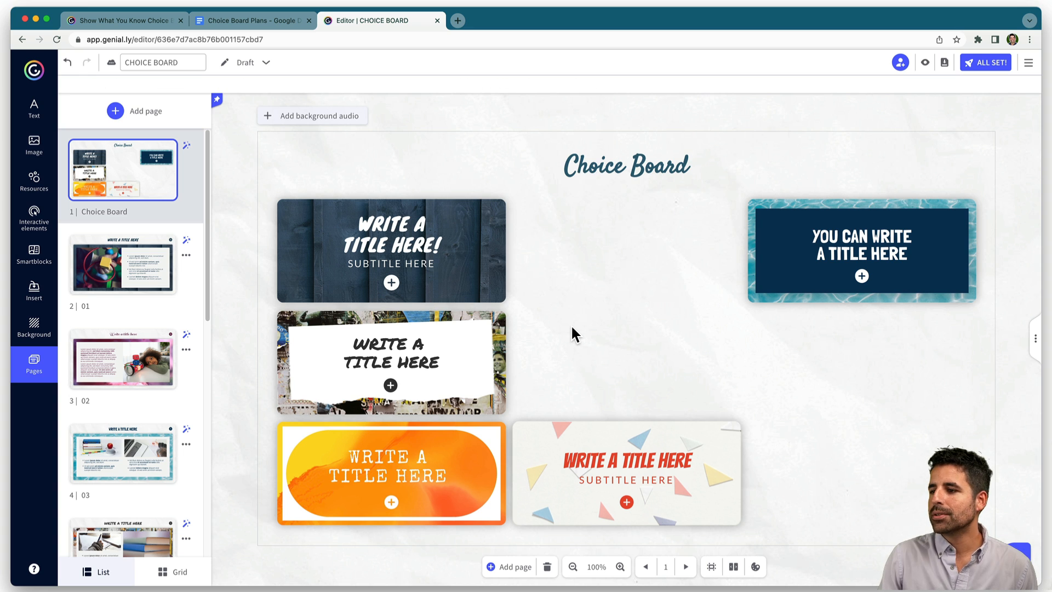
Rearrange the remaining tiles into an upper row of three and a centred row of two beneath it.
{"action": "left_click_drag", "start_coordinate": [576, 326], "coordinate": [288, 408]}
{"action": "left_click_drag", "start_coordinate": [366, 382], "coordinate": [600, 267]}
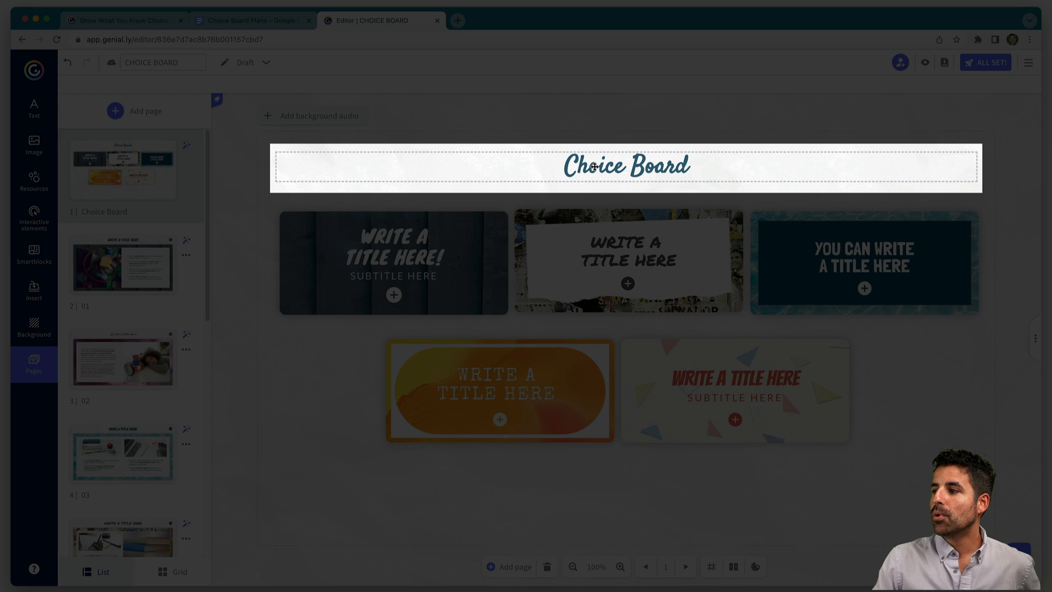
Retitle the board "Show What You Know Choice Board" and look at the font and size choices for the title.
{"action": "double_click", "coordinate": [594, 166]}
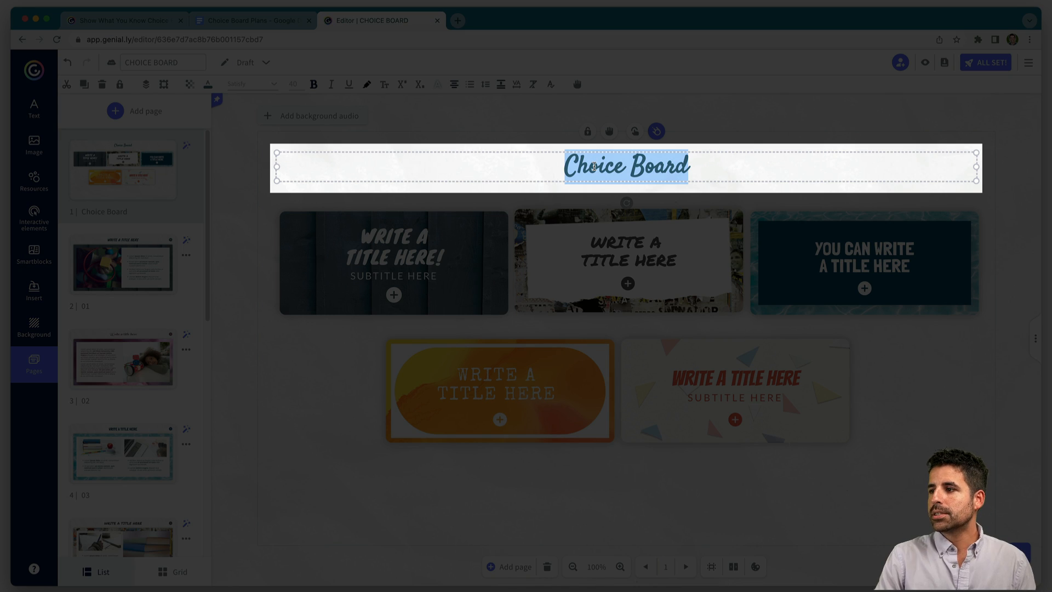
{"action": "type", "text": "Show What You Know Choice Board"}
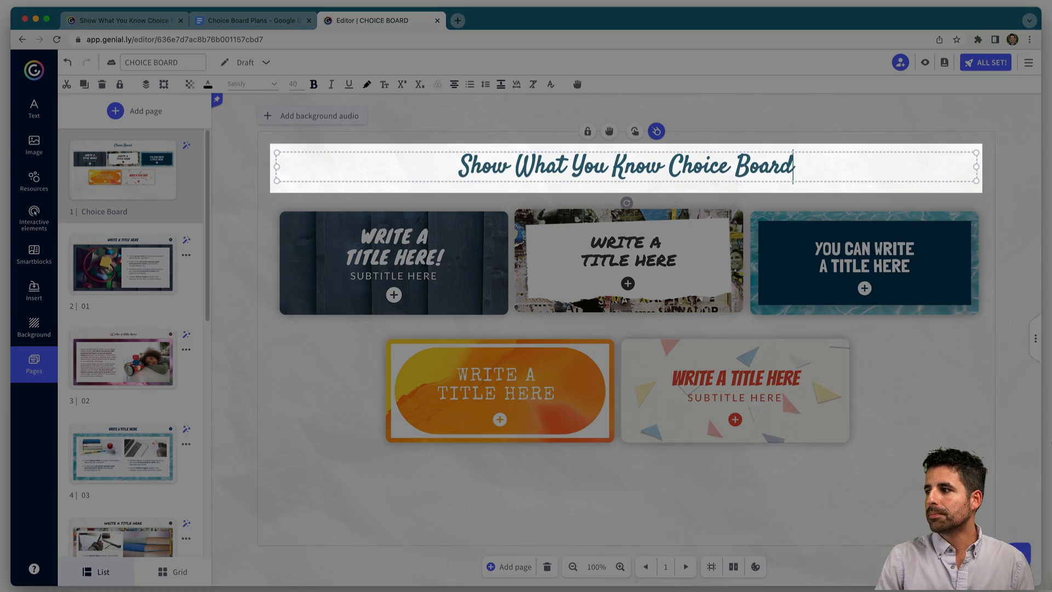
{"action": "left_click_drag", "start_coordinate": [459, 166], "coordinate": [795, 169]}
{"action": "left_click", "coordinate": [251, 83]}
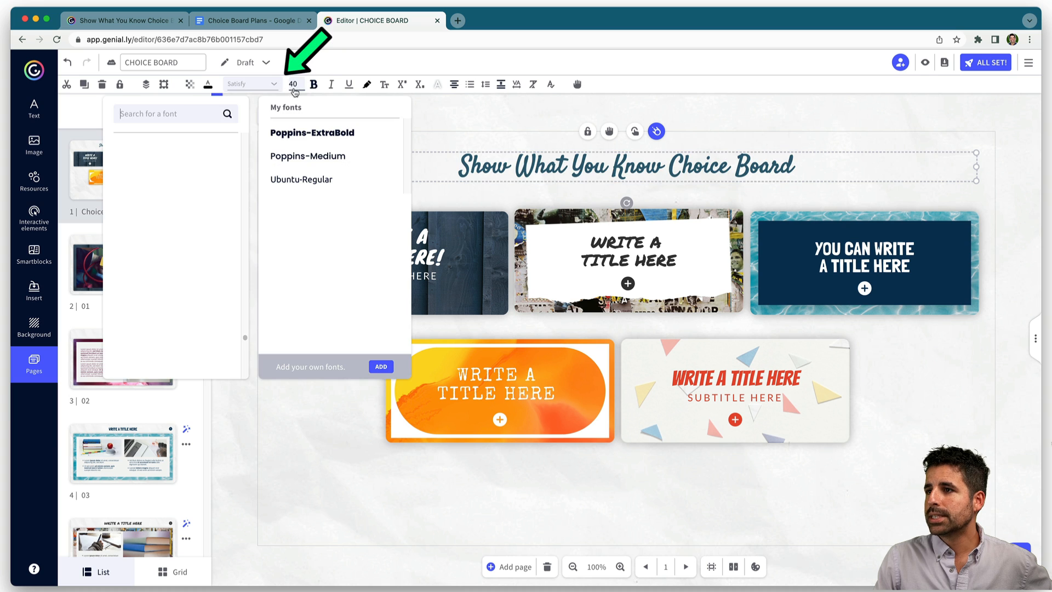
{"action": "left_click", "coordinate": [294, 83]}
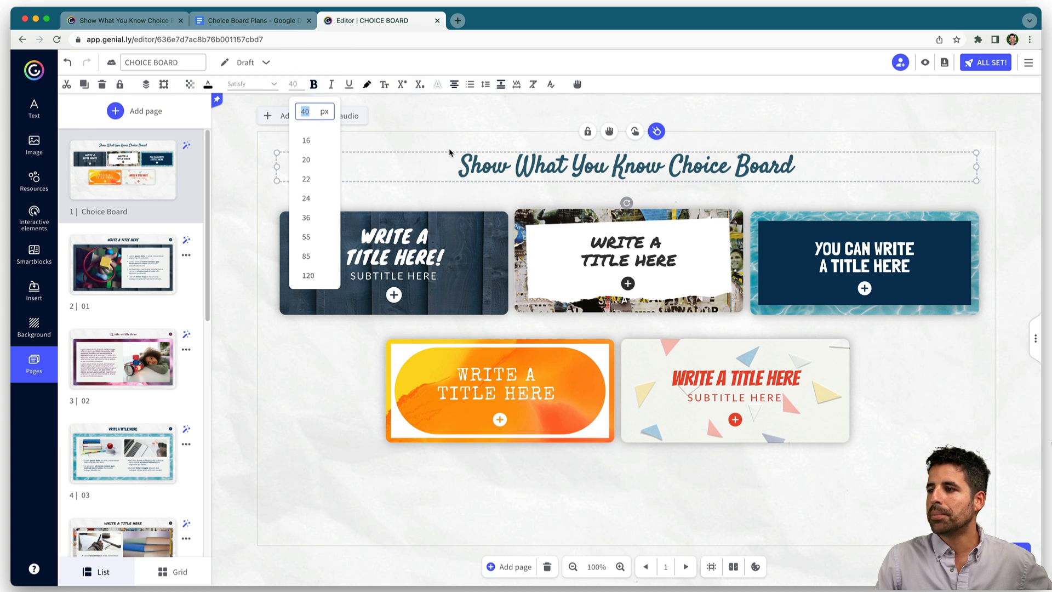
{"action": "left_click", "coordinate": [485, 154]}
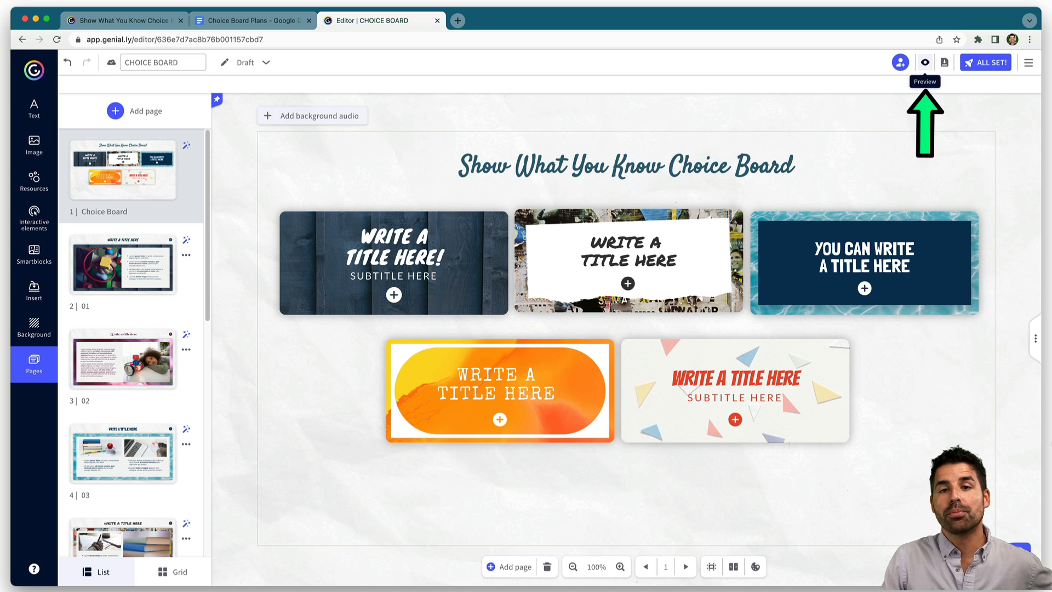
Preview the board, test the links of the first two tiles and the return link, and go back to editing.
{"action": "left_click", "coordinate": [924, 62]}
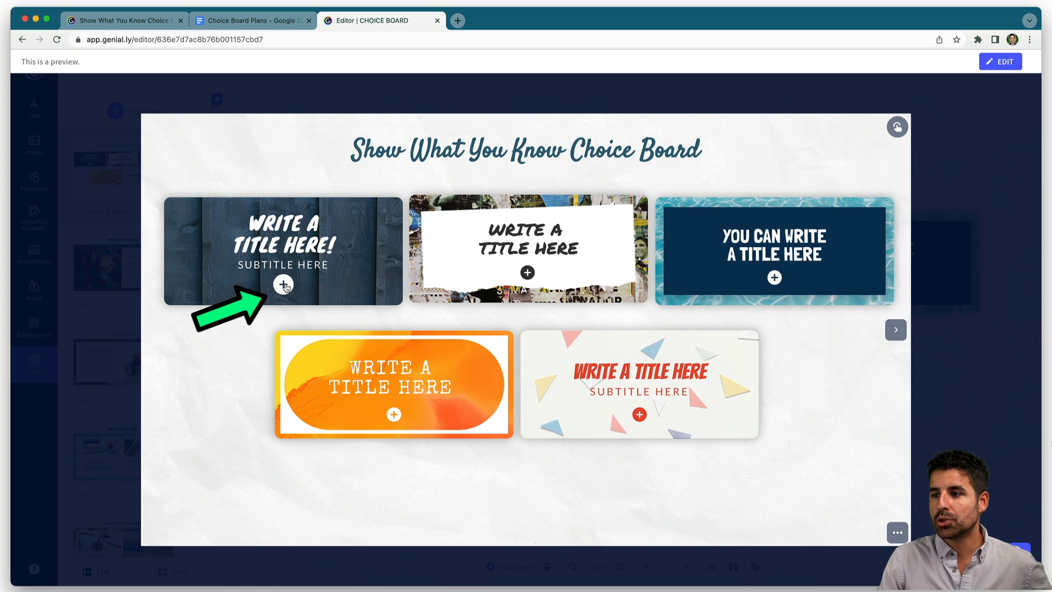
{"action": "left_click", "coordinate": [283, 286]}
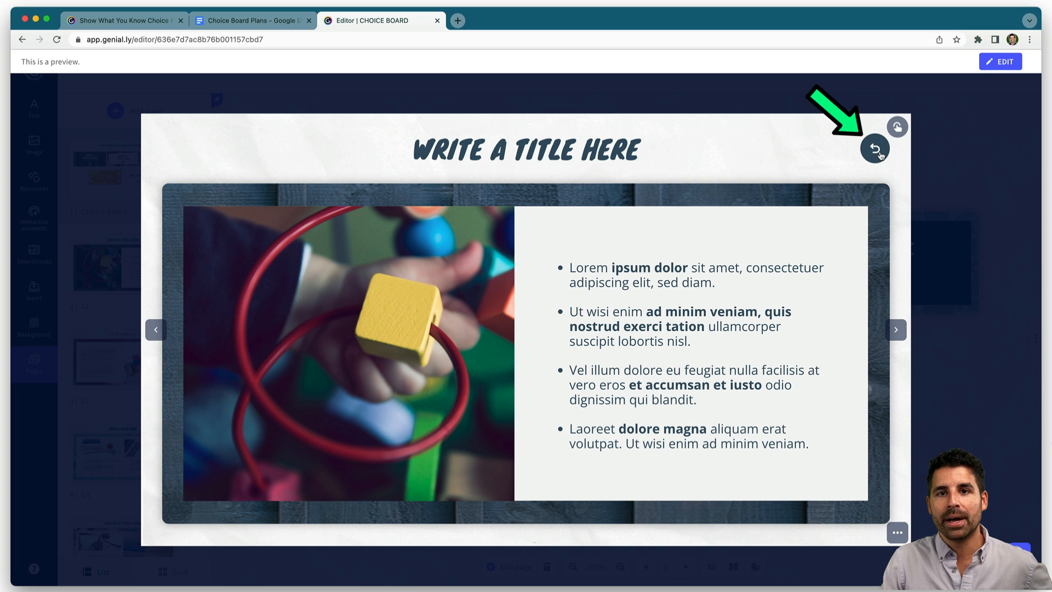
{"action": "left_click", "coordinate": [876, 149]}
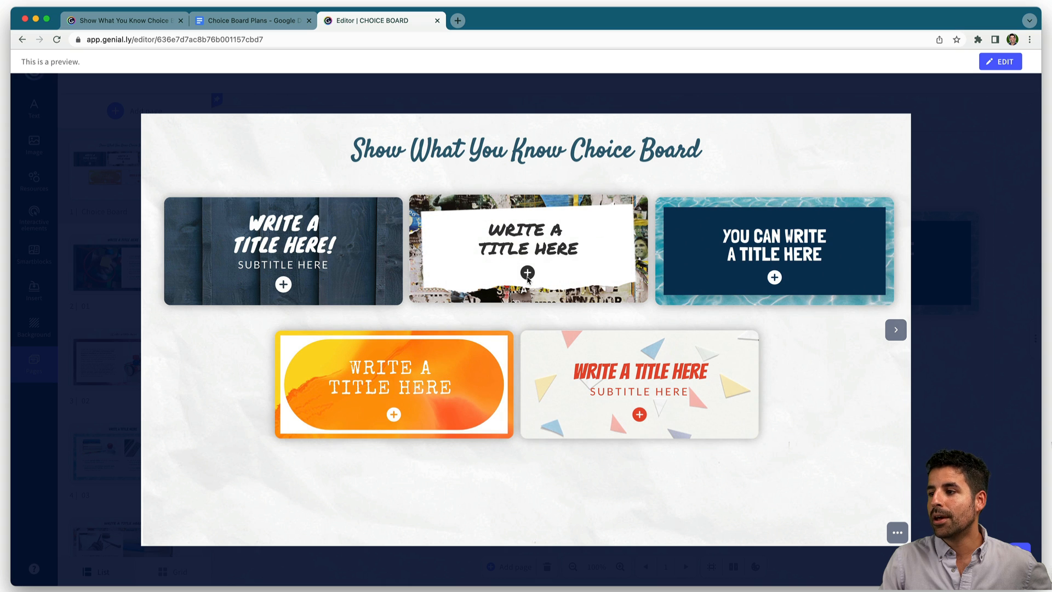
{"action": "left_click", "coordinate": [528, 274]}
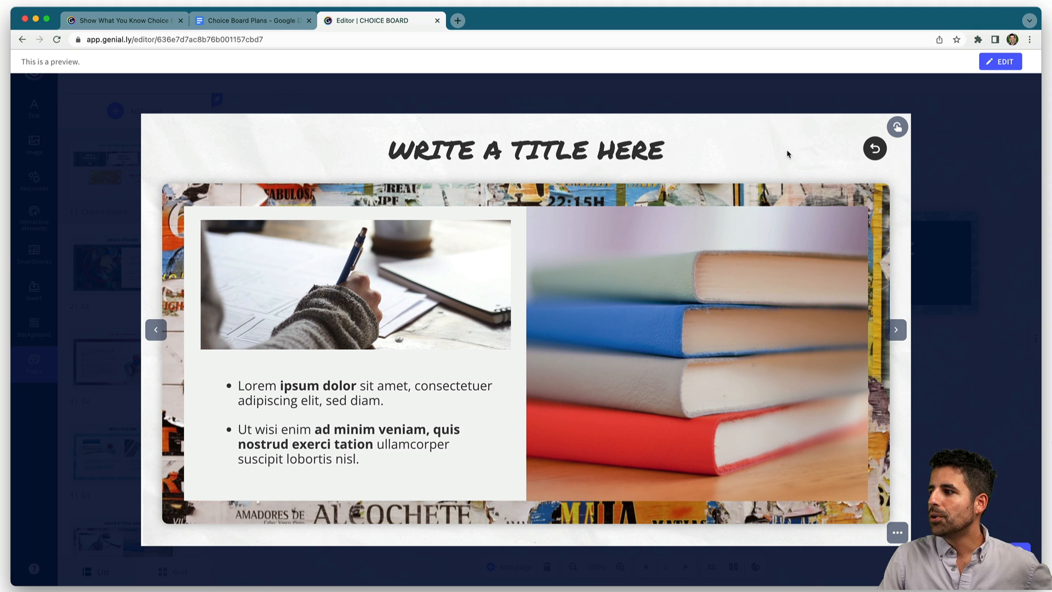
{"action": "key", "text": "Escape"}
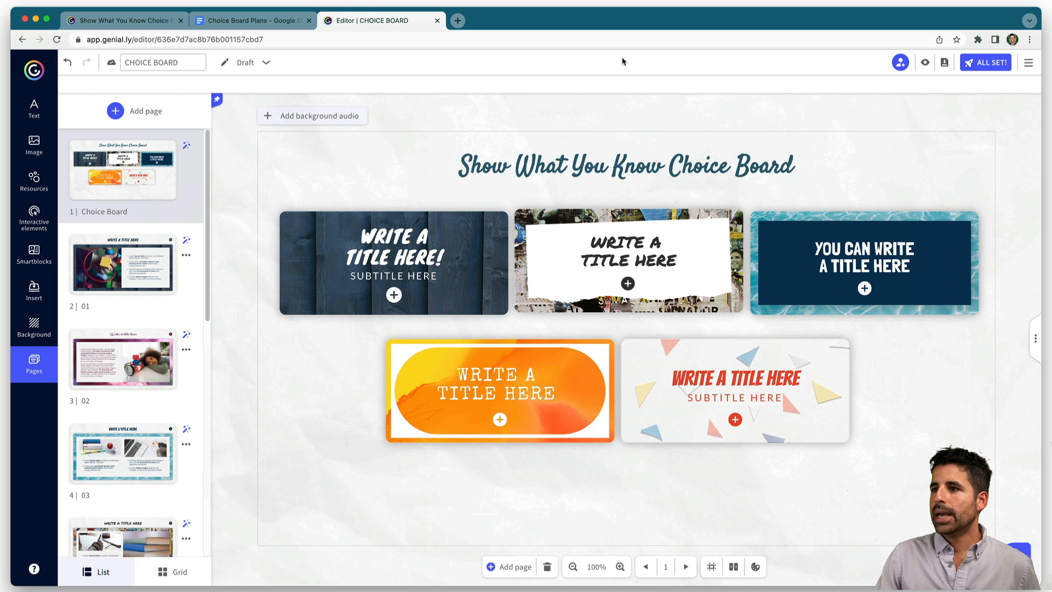
Switch to the Choice Board Plans document and review the planned Video, Sketchnote and Graphic choices.
{"action": "left_click", "coordinate": [241, 21]}
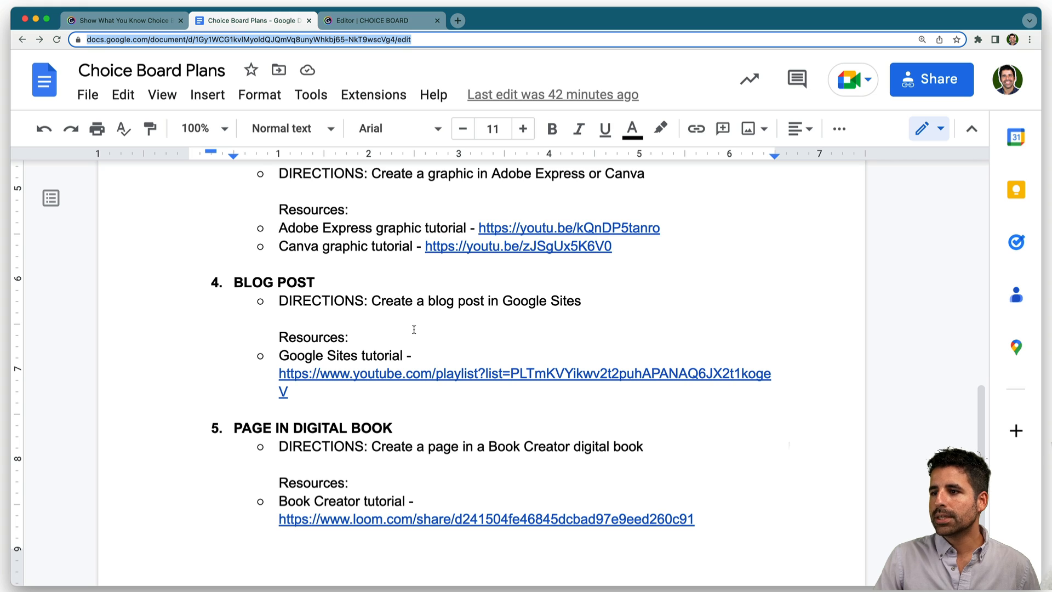
{"action": "scroll", "coordinate": [414, 329], "scroll_direction": "up", "scroll_amount": 5}
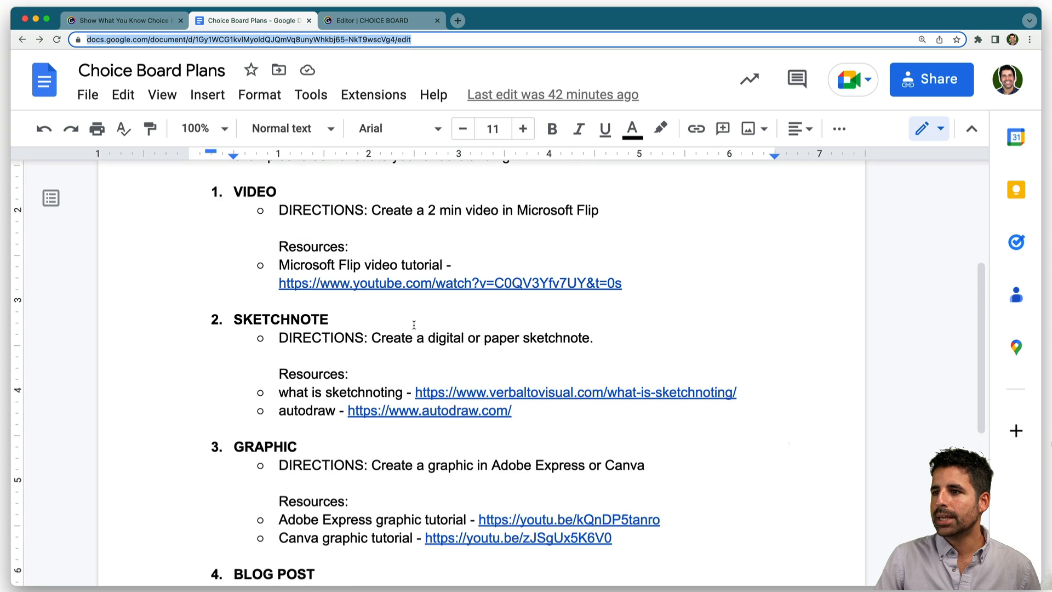
{"action": "scroll", "coordinate": [414, 325], "scroll_direction": "up", "scroll_amount": 1}
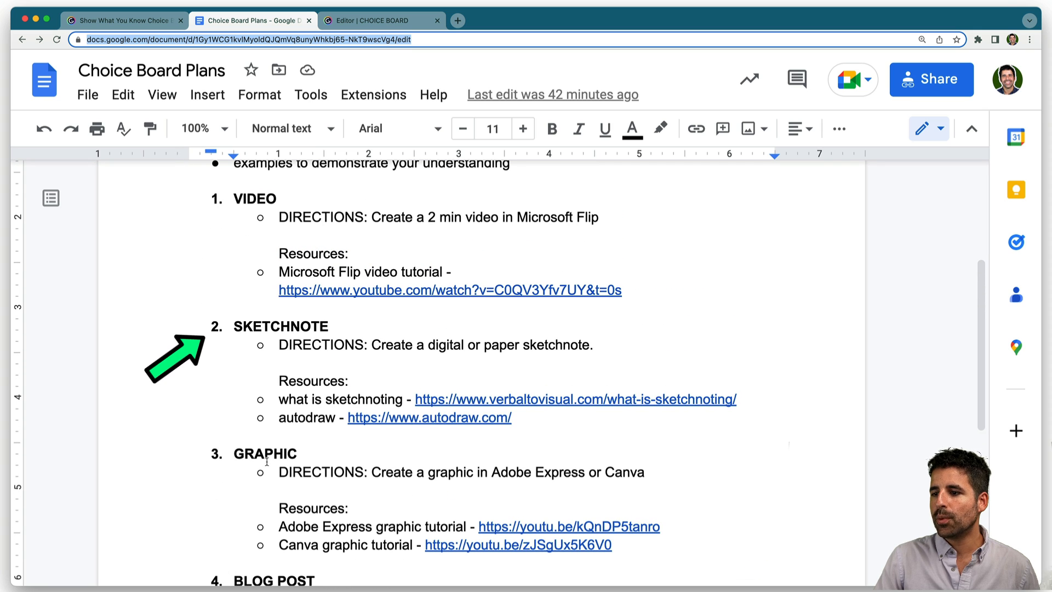
Switch back to the Genially editor, retitle the first tile VIDEO and move the title slightly lower on the tile.
{"action": "left_click", "coordinate": [378, 20]}
{"action": "double_click", "coordinate": [395, 241]}
{"action": "triple_click", "coordinate": [361, 236]}
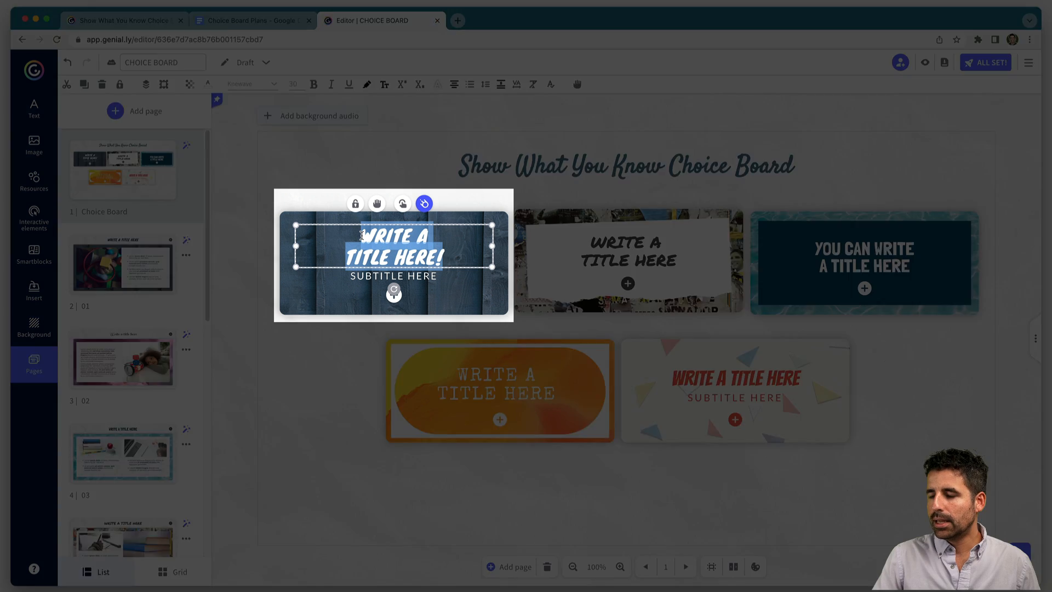
{"action": "type", "text": "VIDEO"}
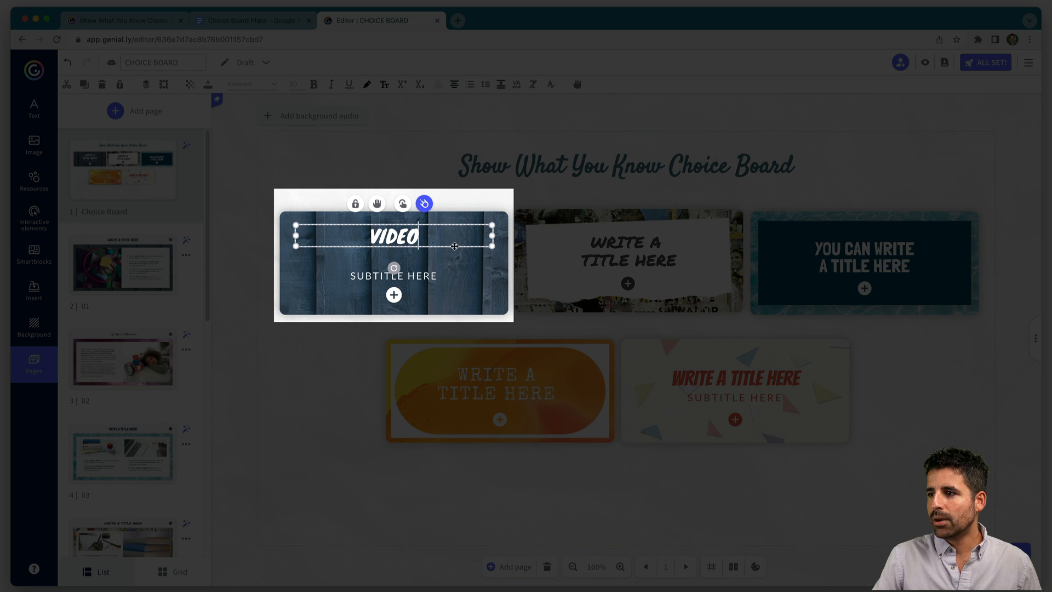
{"action": "left_click_drag", "start_coordinate": [455, 244], "coordinate": [455, 259]}
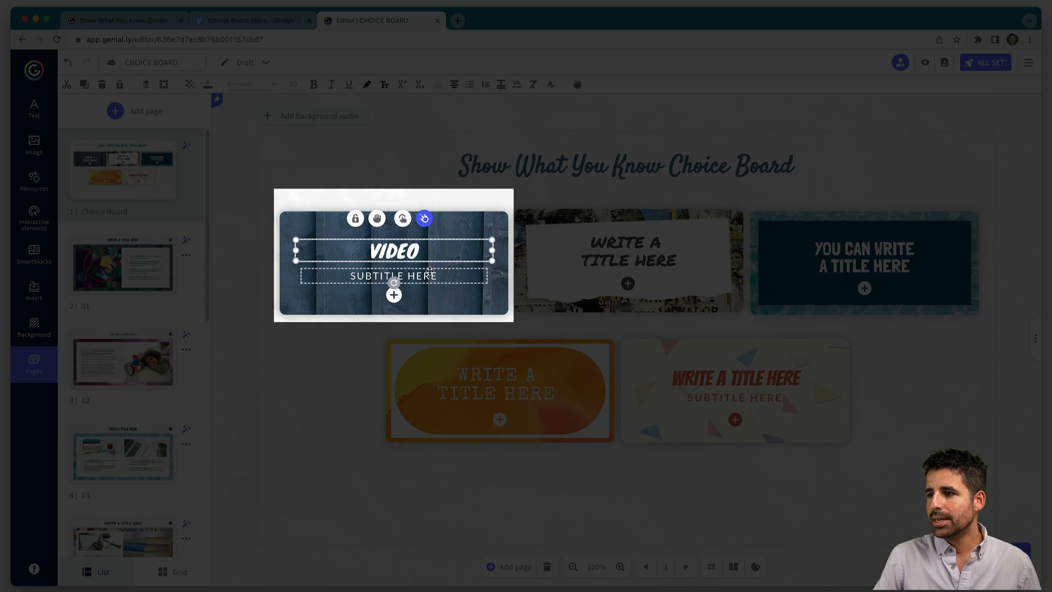
Delete the subtitle placeholder from the Video tile and select its title again.
{"action": "left_click", "coordinate": [429, 274]}
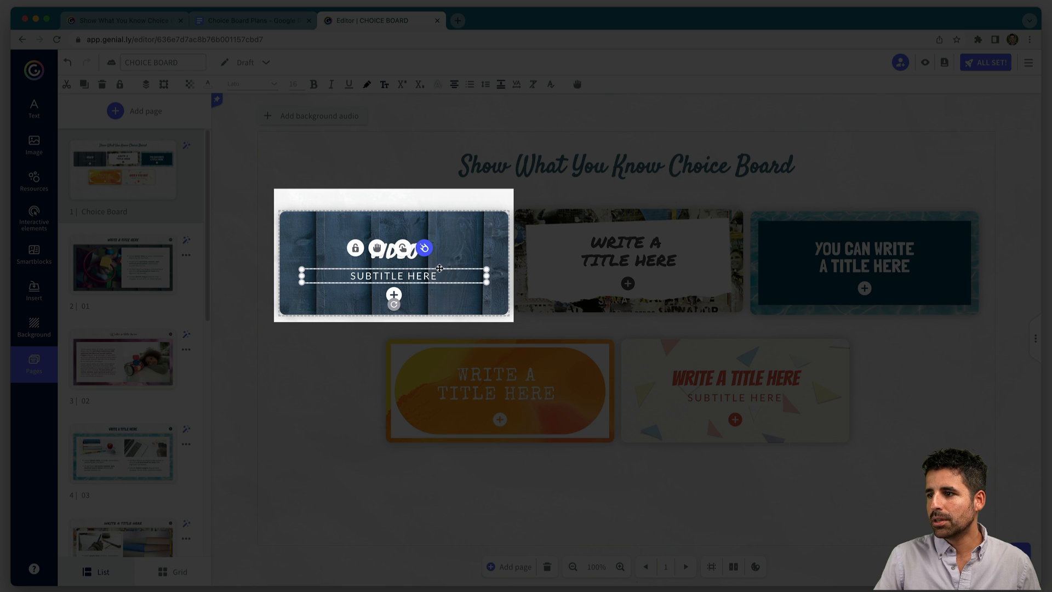
{"action": "key", "text": "Delete"}
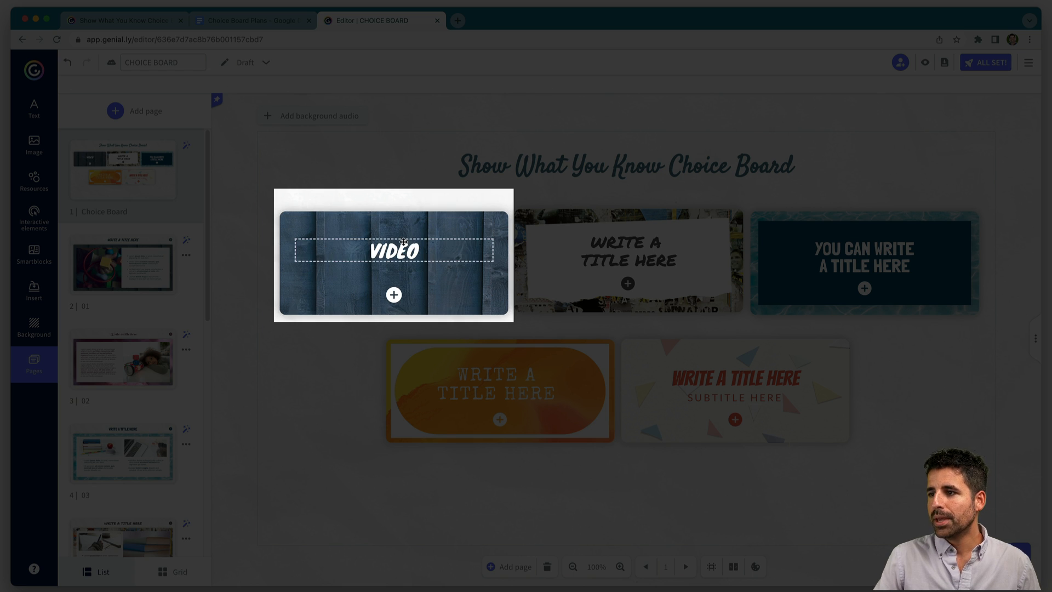
{"action": "left_click", "coordinate": [402, 251]}
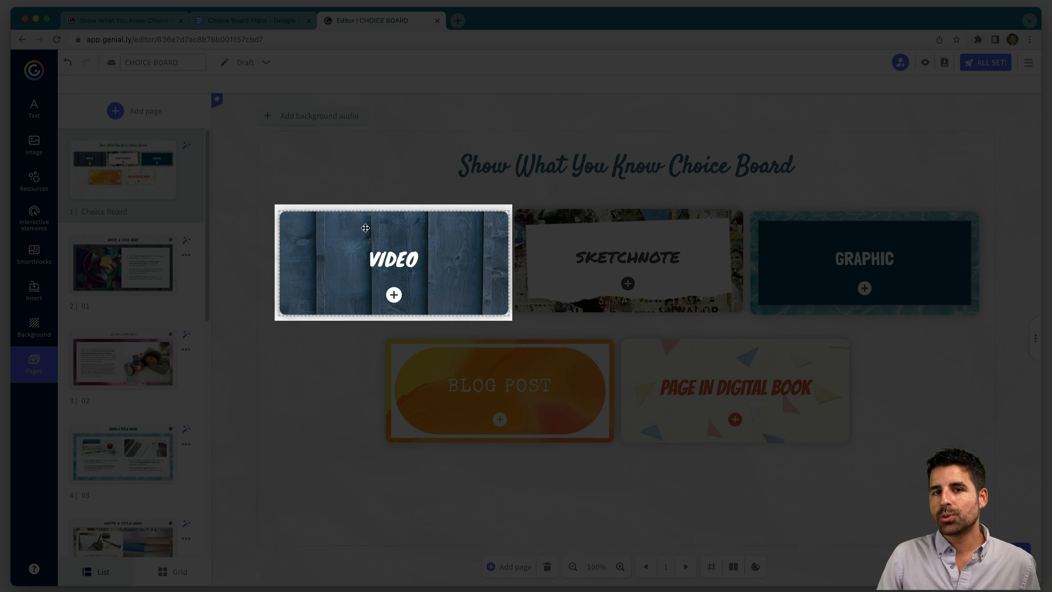
Replace the Video tile's wooden background with the studio video camera photo found on Pixabay by searching for VIDEO.
{"action": "left_click", "coordinate": [320, 225]}
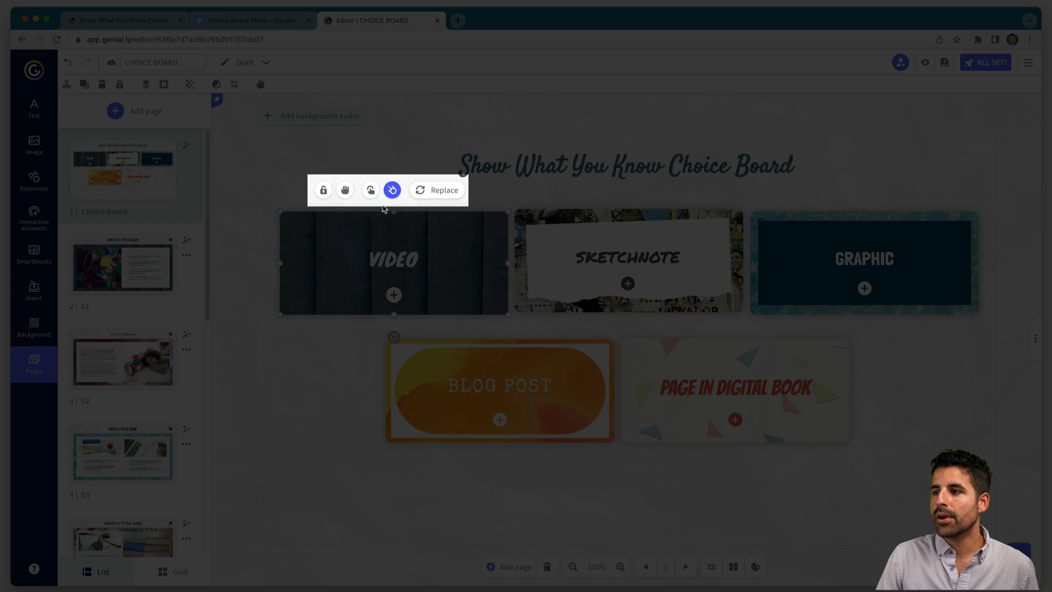
{"action": "left_click", "coordinate": [425, 192]}
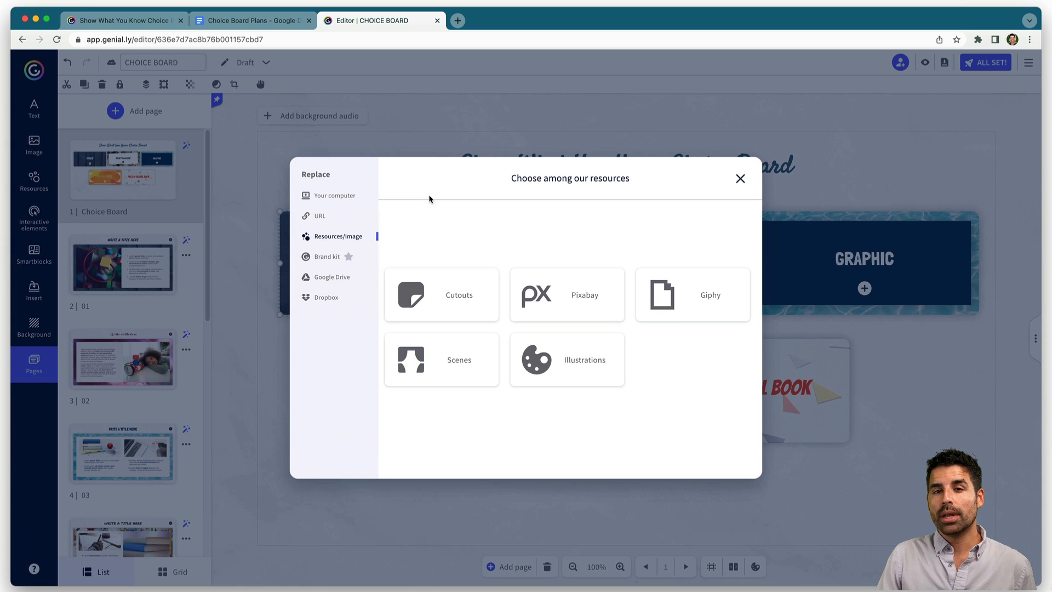
{"action": "left_click", "coordinate": [572, 309]}
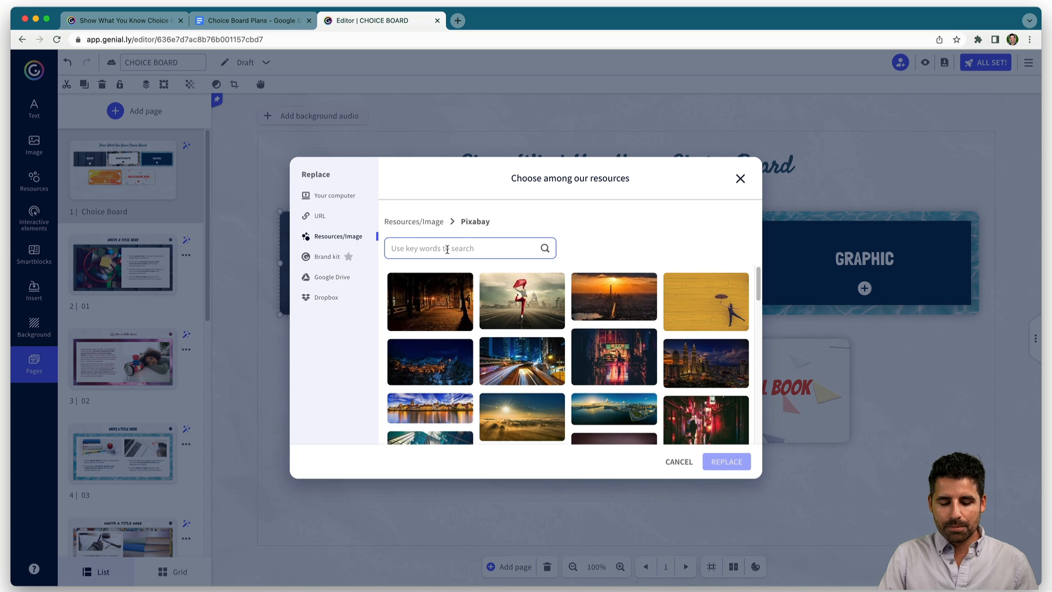
{"action": "type", "text": "VIDEO"}
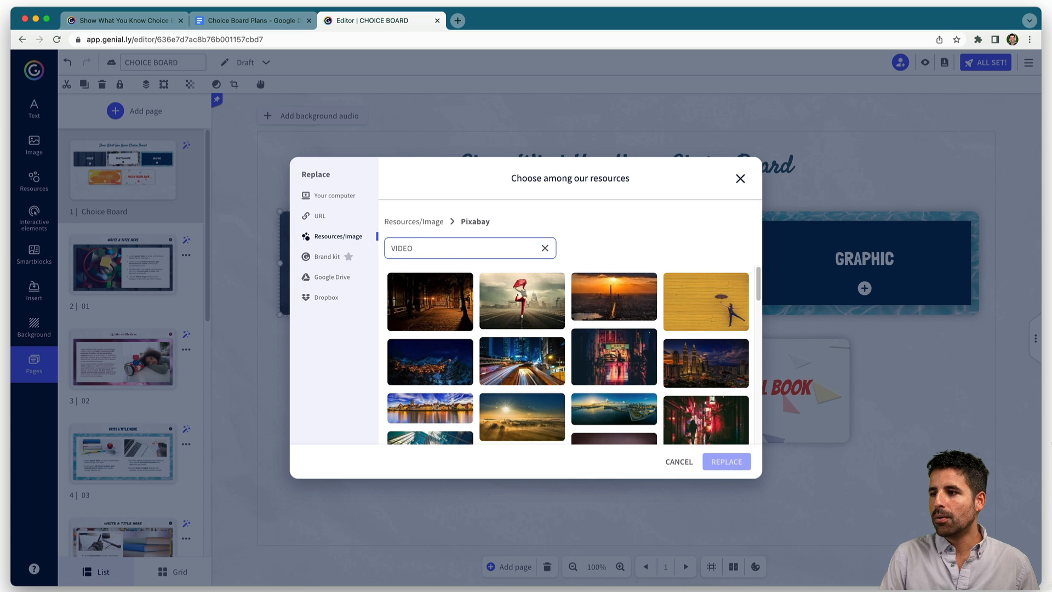
{"action": "key", "text": "Return"}
{"action": "scroll", "coordinate": [474, 284], "scroll_direction": "down", "scroll_amount": 5}
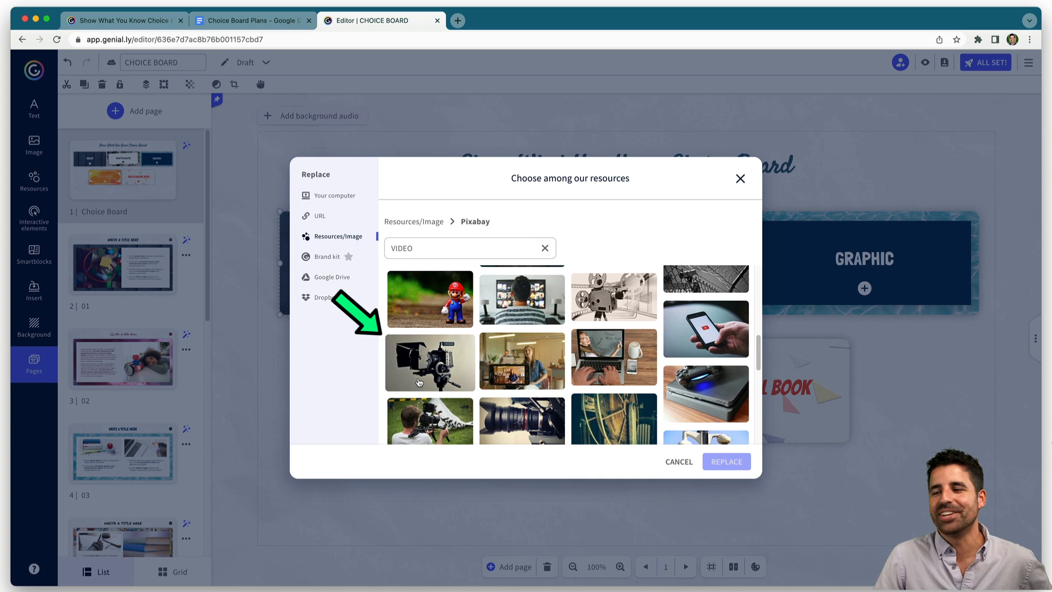
{"action": "left_click", "coordinate": [419, 382]}
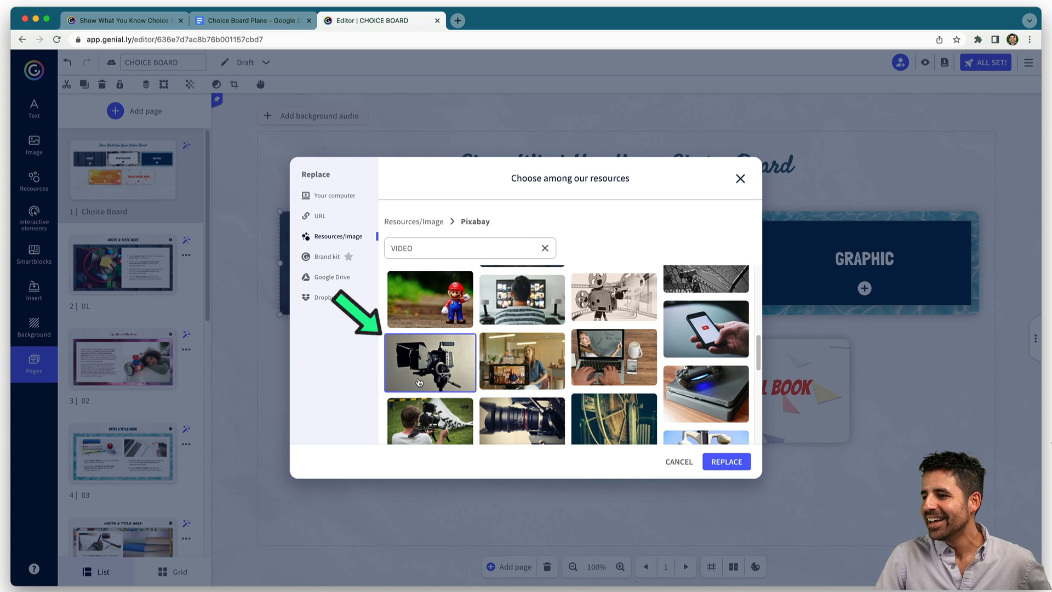
{"action": "left_click", "coordinate": [729, 462]}
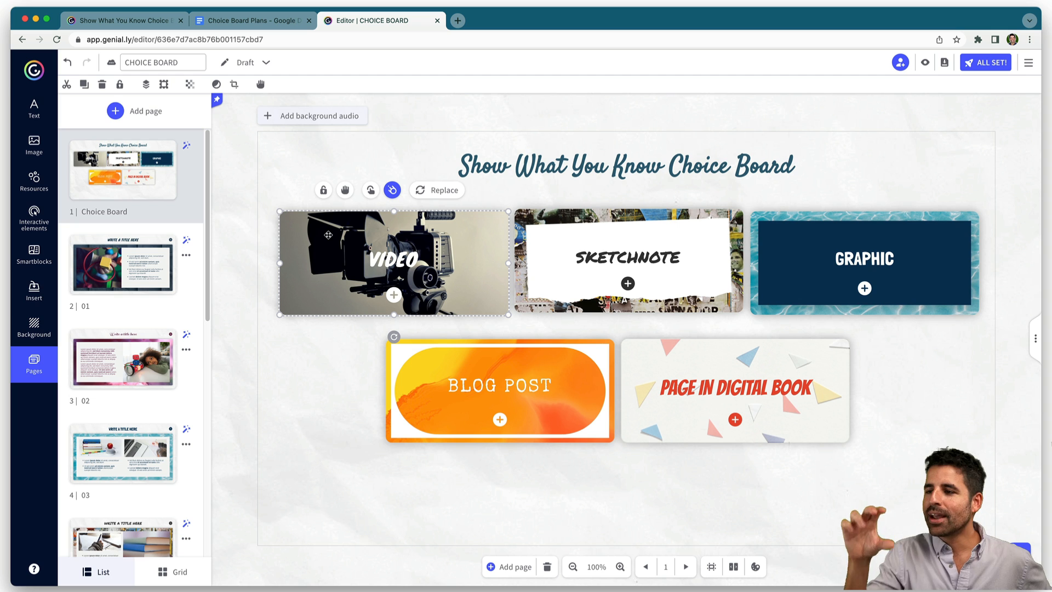
Reposition the camera photo slightly lower within the Video tile's crop frame and apply the crop.
{"action": "double_click", "coordinate": [328, 234]}
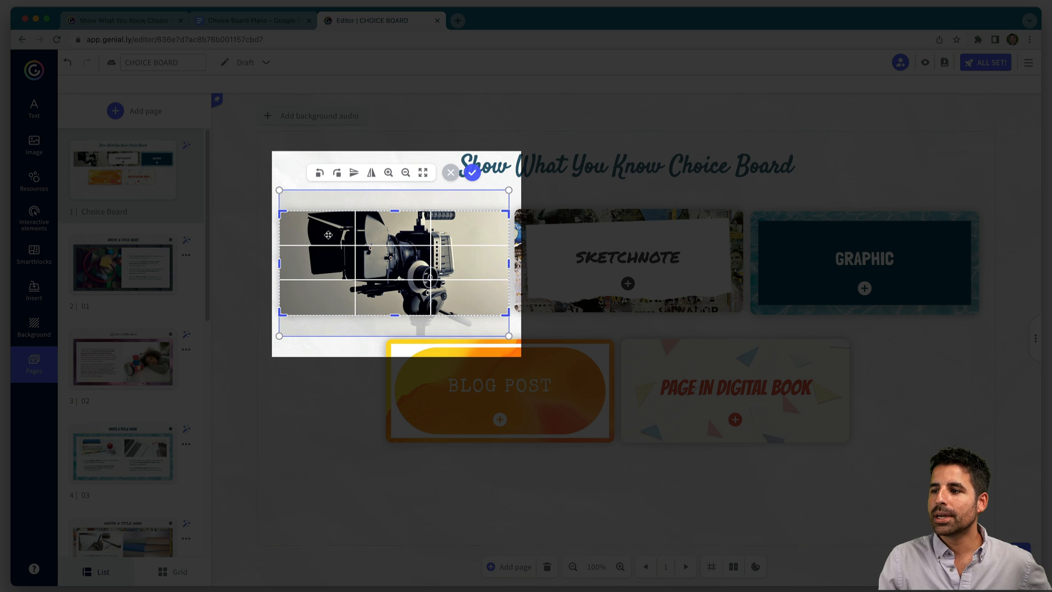
{"action": "left_click_drag", "start_coordinate": [337, 227], "coordinate": [339, 236]}
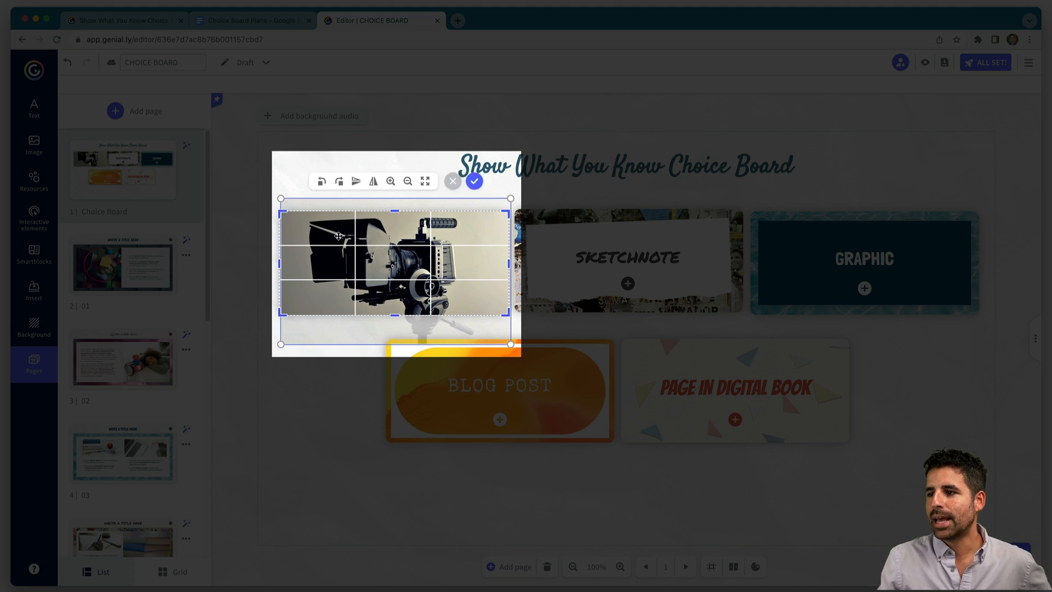
{"action": "left_click", "coordinate": [474, 181]}
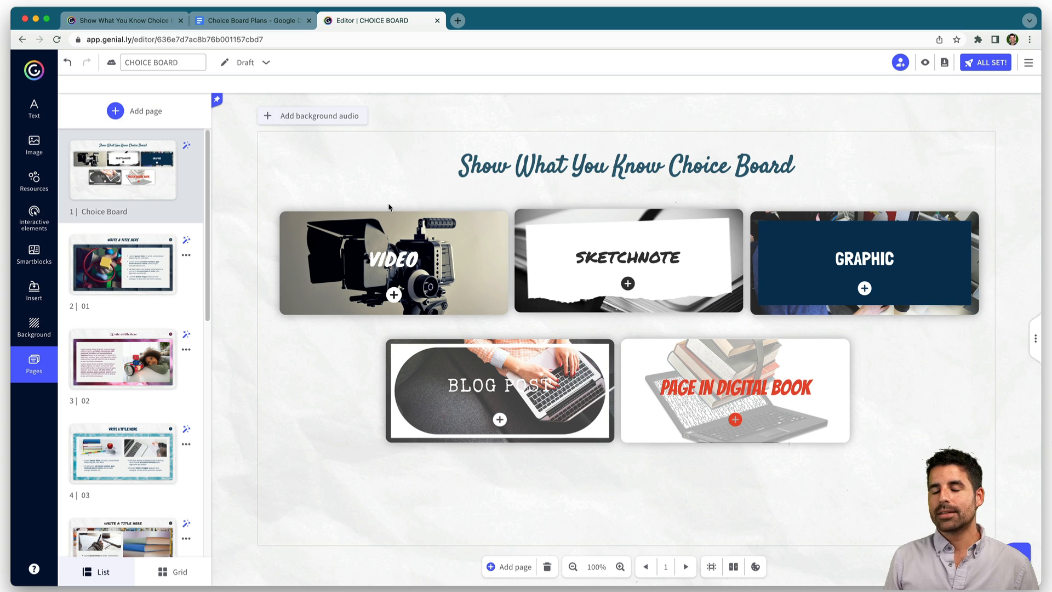
Check which page the Video tile's plus button links to and open that page.
{"action": "left_click", "coordinate": [394, 295]}
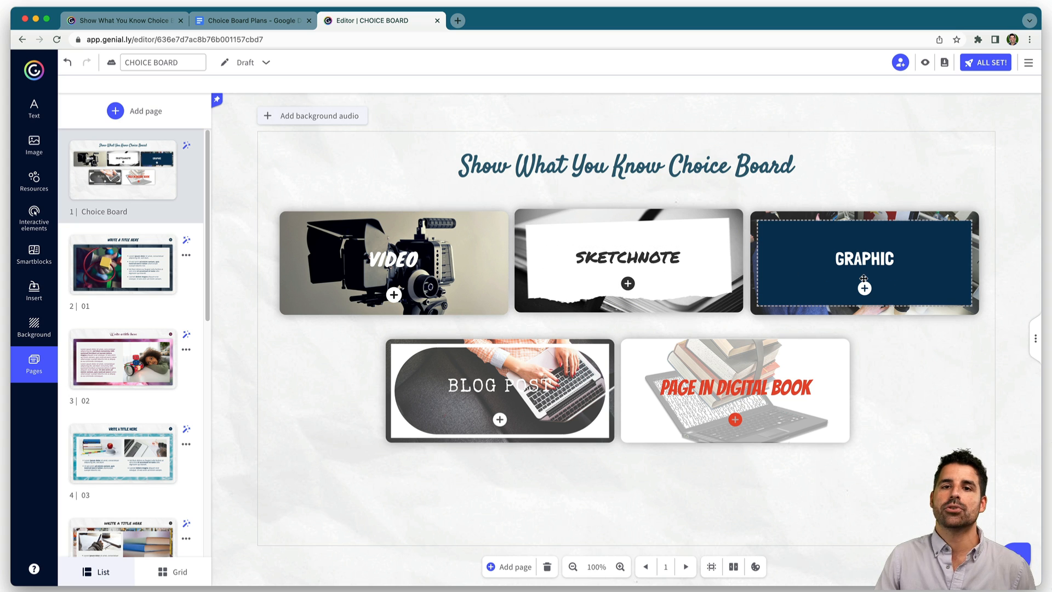
{"action": "left_click", "coordinate": [393, 294]}
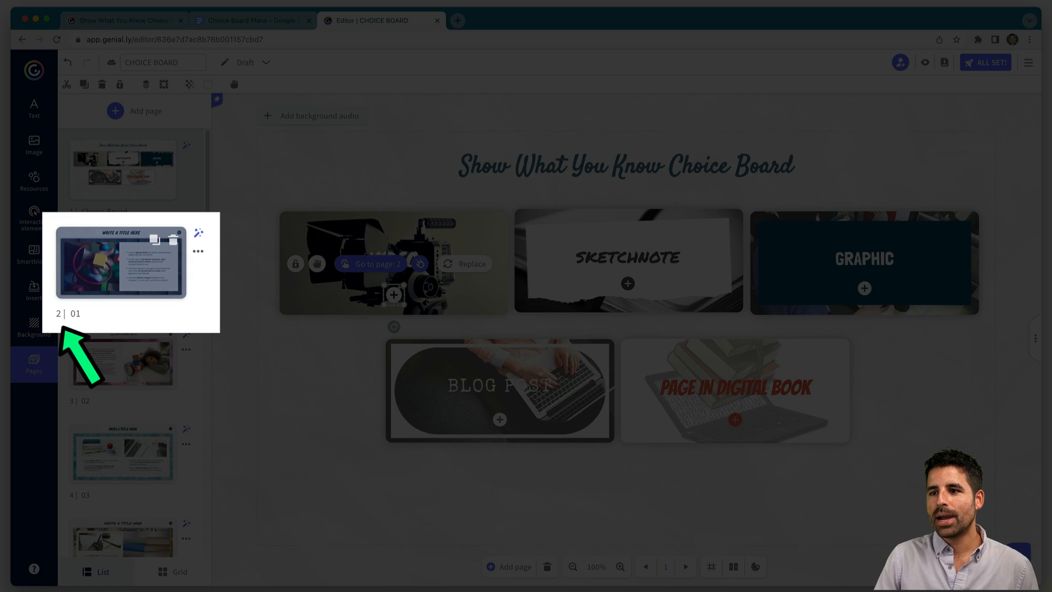
{"action": "left_click", "coordinate": [123, 265]}
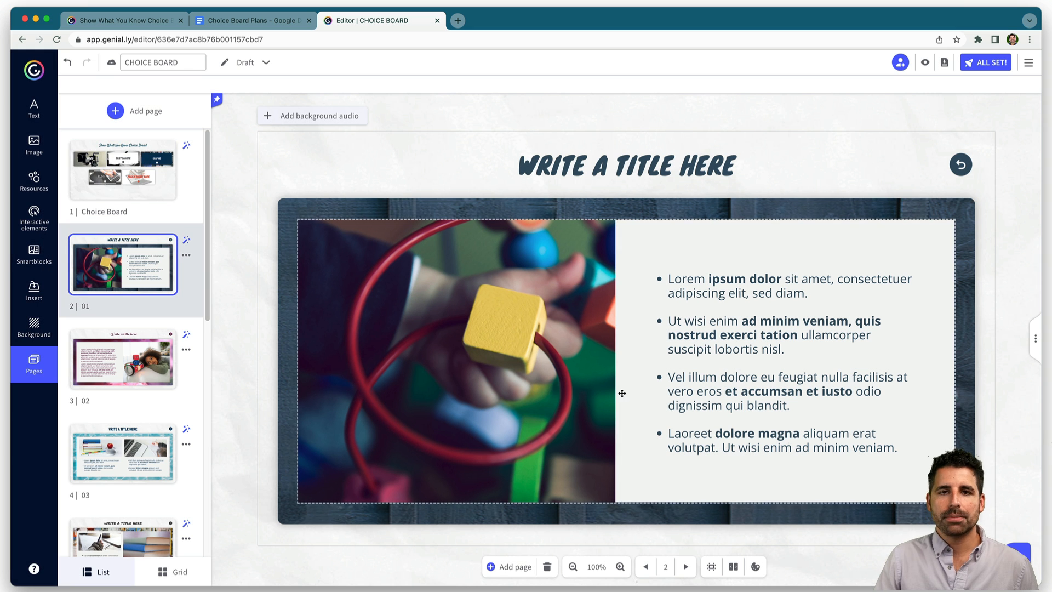
Delete the unneeded page 02 and the quote page that follows page 04.
{"action": "scroll", "coordinate": [136, 357], "scroll_direction": "down", "scroll_amount": 1}
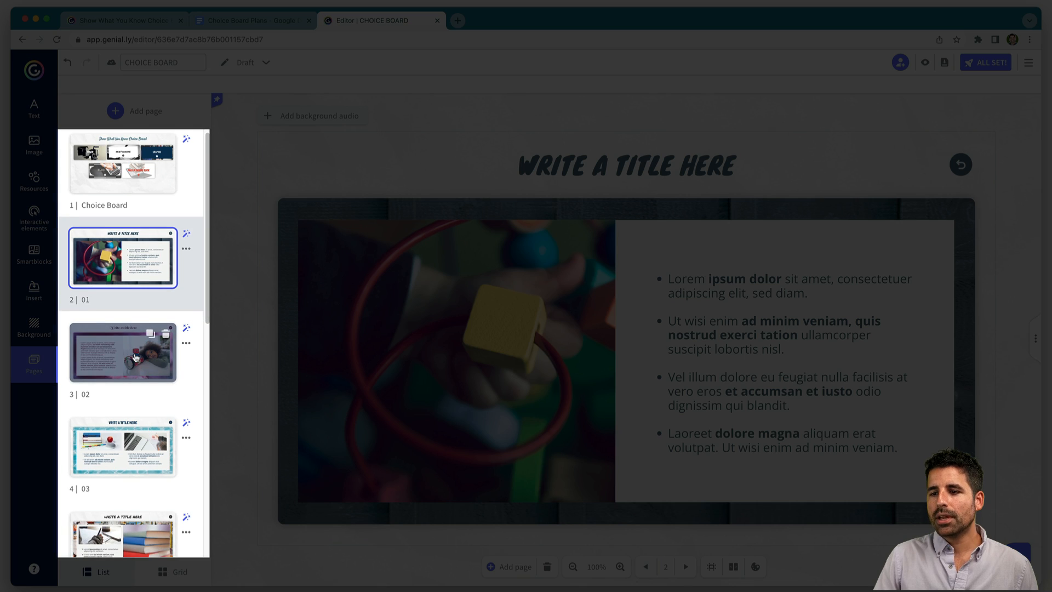
{"action": "scroll", "coordinate": [136, 355], "scroll_direction": "down", "scroll_amount": 1}
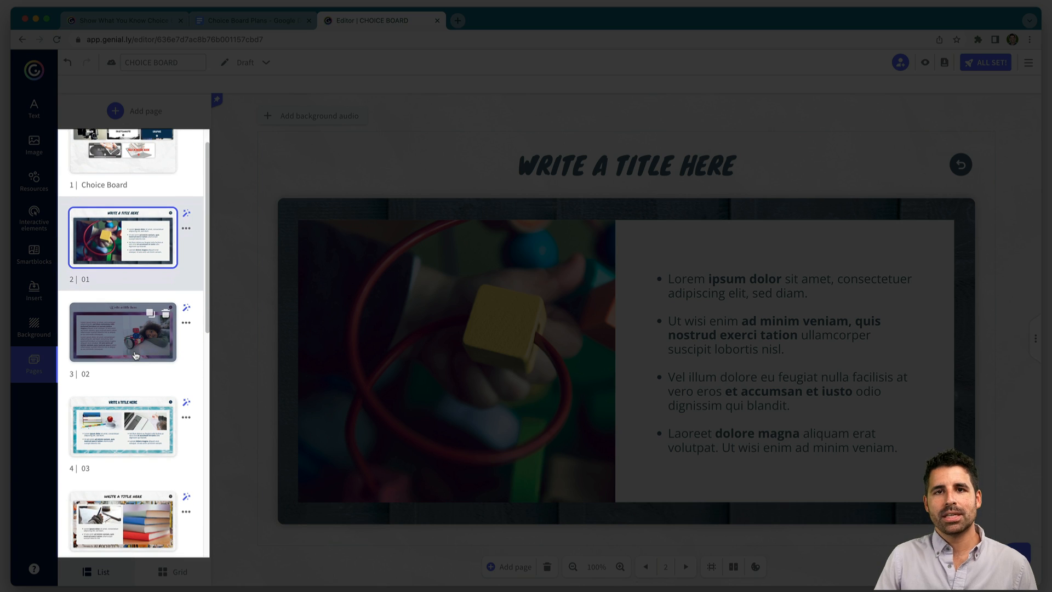
{"action": "scroll", "coordinate": [136, 355], "scroll_direction": "down", "scroll_amount": 3}
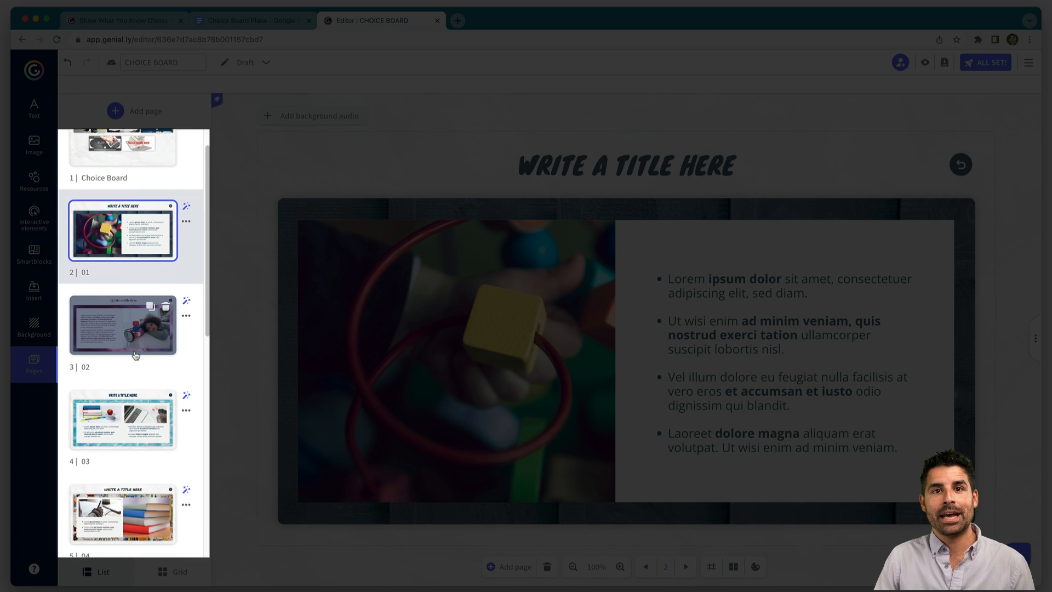
{"action": "scroll", "coordinate": [150, 287], "scroll_direction": "down", "scroll_amount": 2}
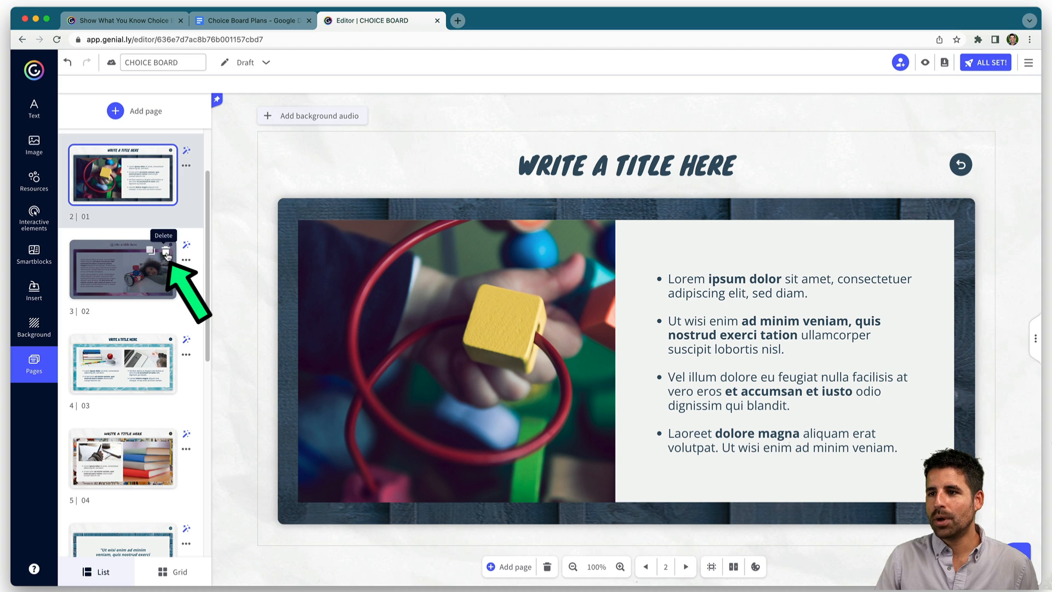
{"action": "left_click", "coordinate": [164, 253]}
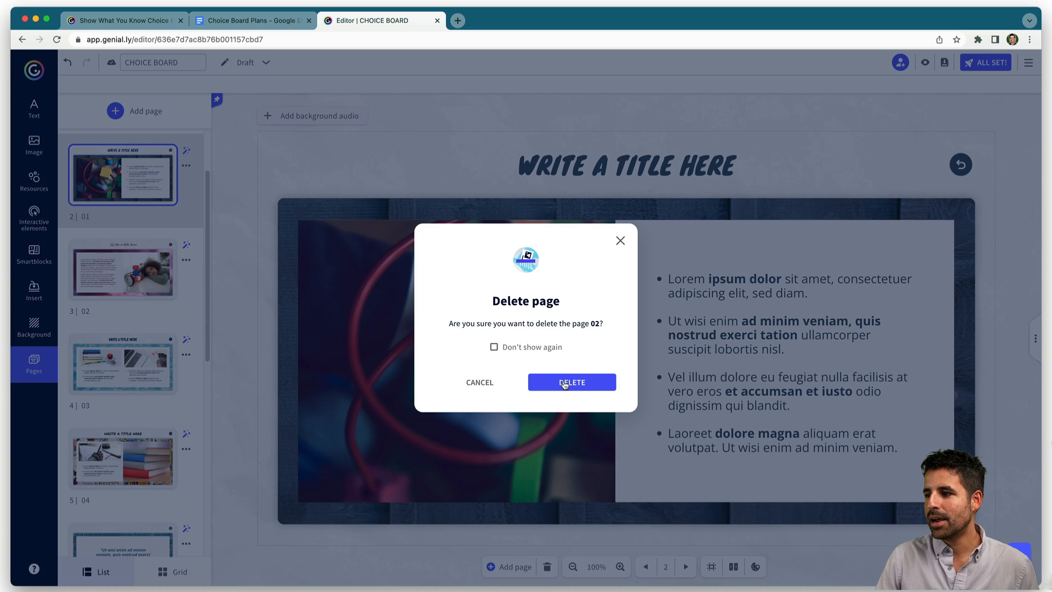
{"action": "left_click", "coordinate": [571, 382]}
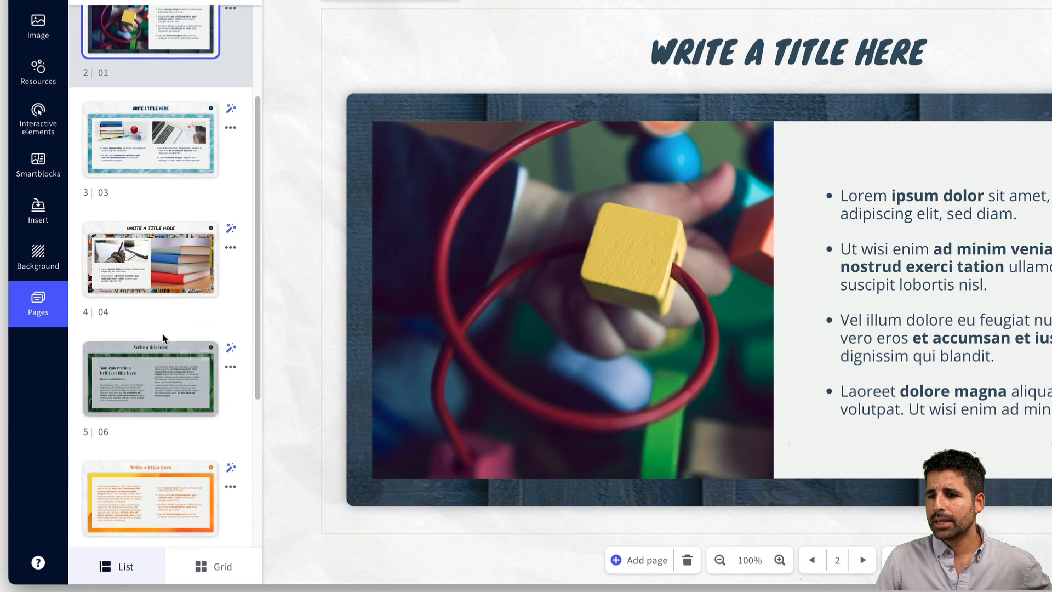
Delete the surplus pages 06 and 09 from the page list.
{"action": "left_click", "coordinate": [204, 346]}
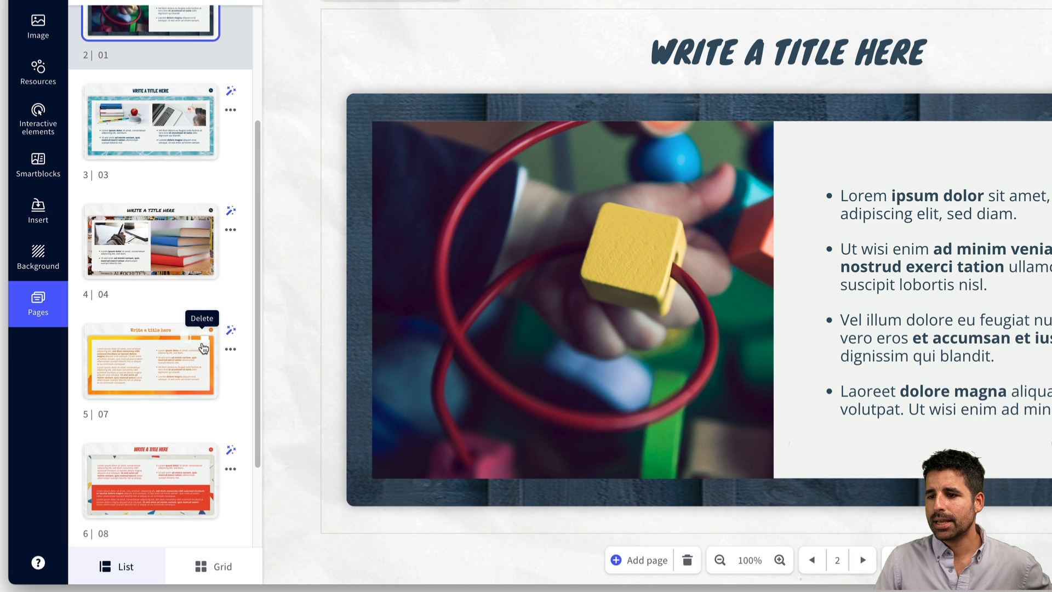
{"action": "scroll", "coordinate": [201, 345], "scroll_direction": "down", "scroll_amount": 3}
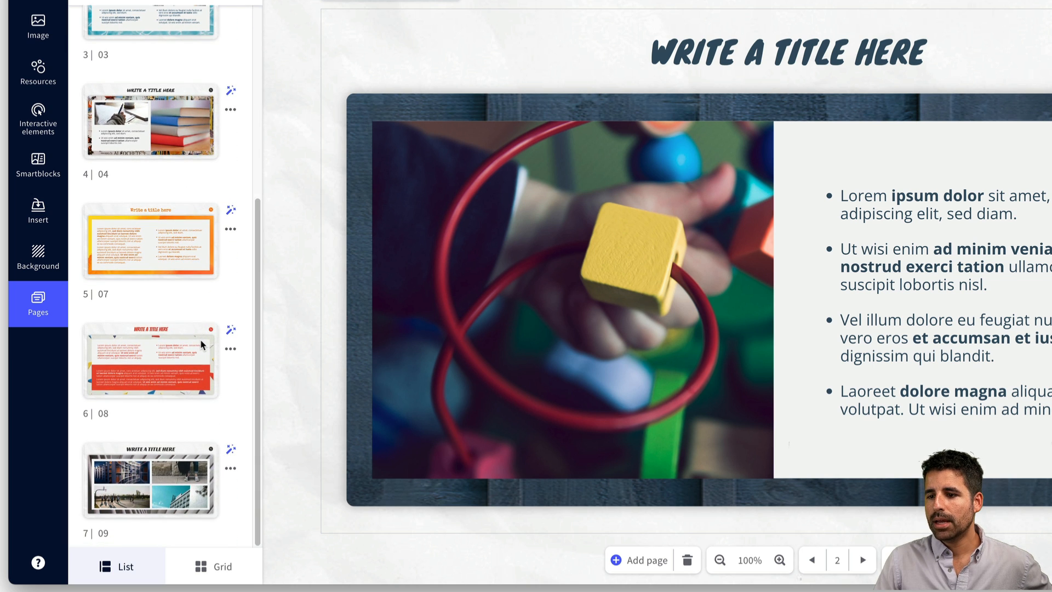
{"action": "mouse_move", "coordinate": [200, 463]}
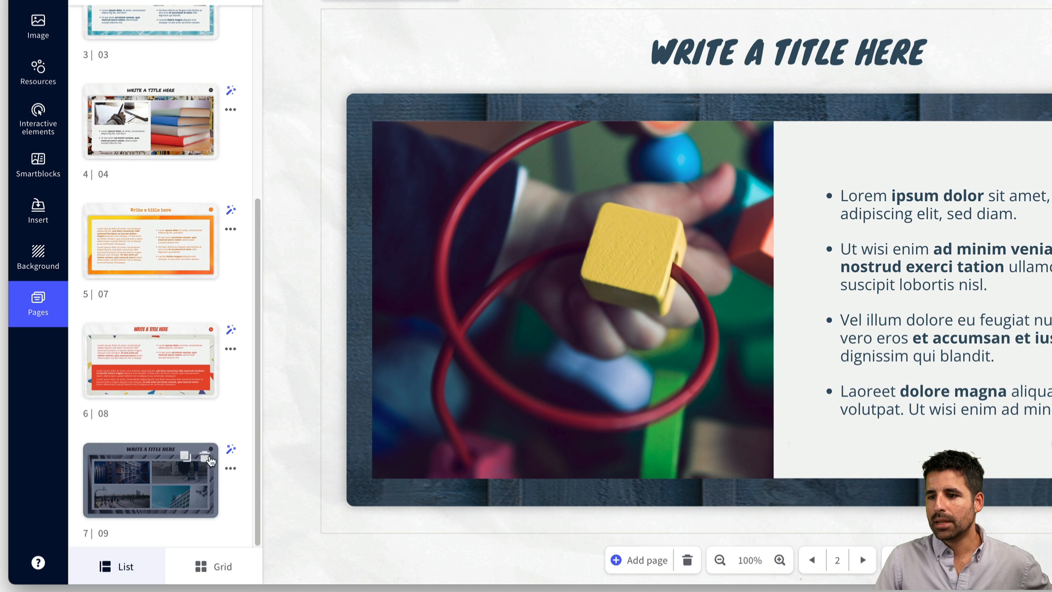
{"action": "left_click", "coordinate": [204, 459]}
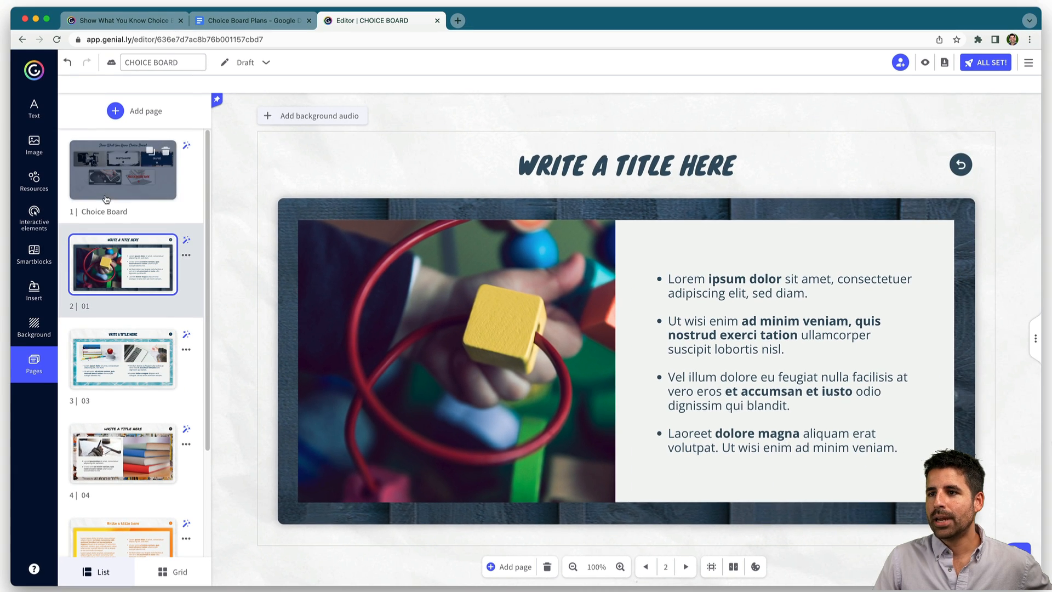
Return to the Choice Board page and review the remaining pages in the page list.
{"action": "left_click", "coordinate": [106, 198]}
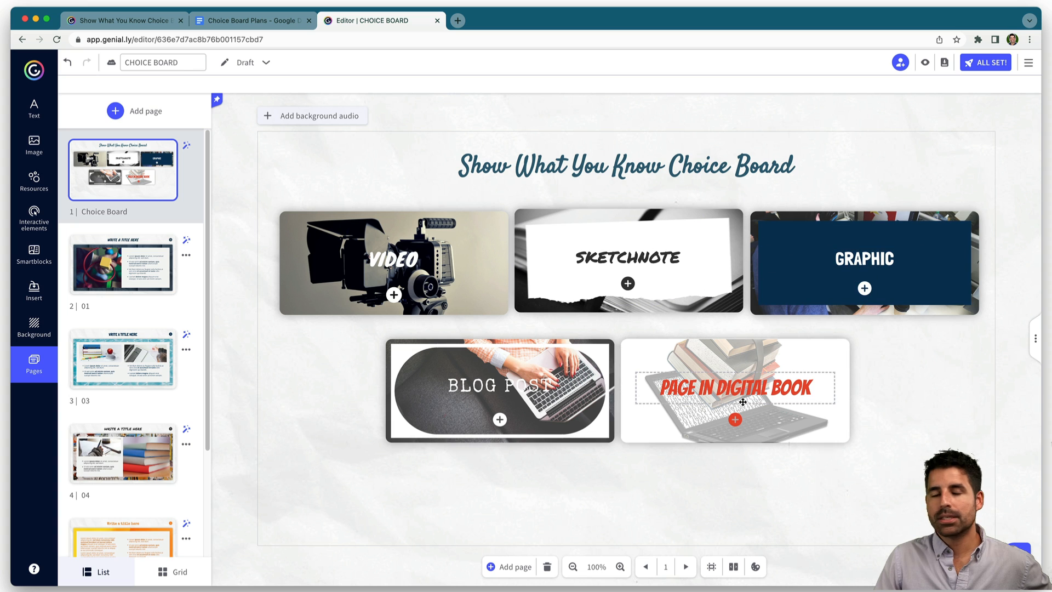
{"action": "scroll", "coordinate": [89, 268], "scroll_direction": "down", "scroll_amount": 2}
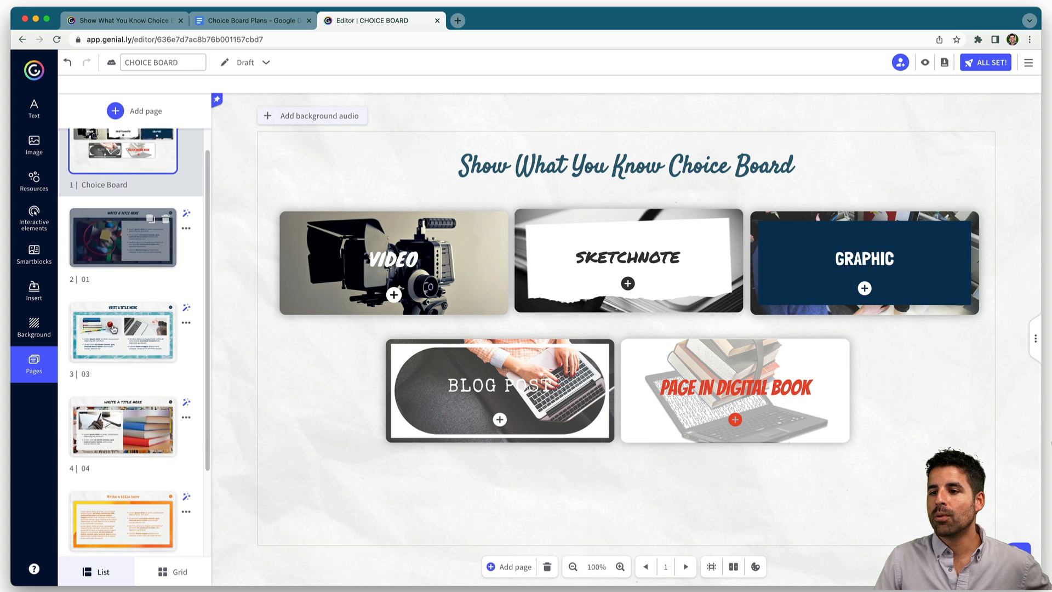
{"action": "scroll", "coordinate": [123, 464], "scroll_direction": "down", "scroll_amount": 1}
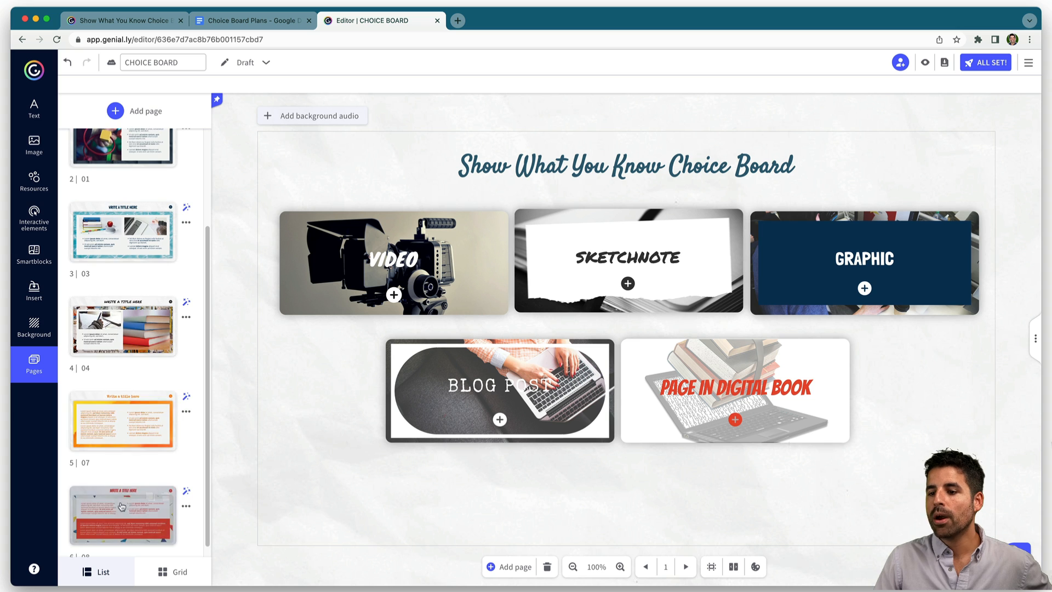
{"action": "scroll", "coordinate": [126, 482], "scroll_direction": "up", "scroll_amount": 3}
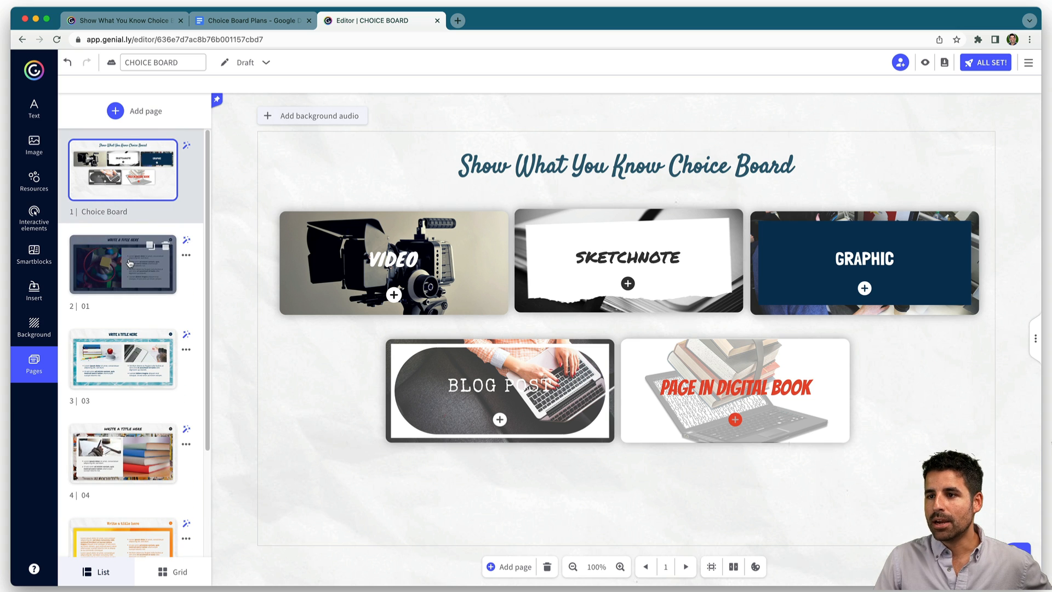
Delete the existing page link from the Video tile's plus button.
{"action": "left_click", "coordinate": [394, 294]}
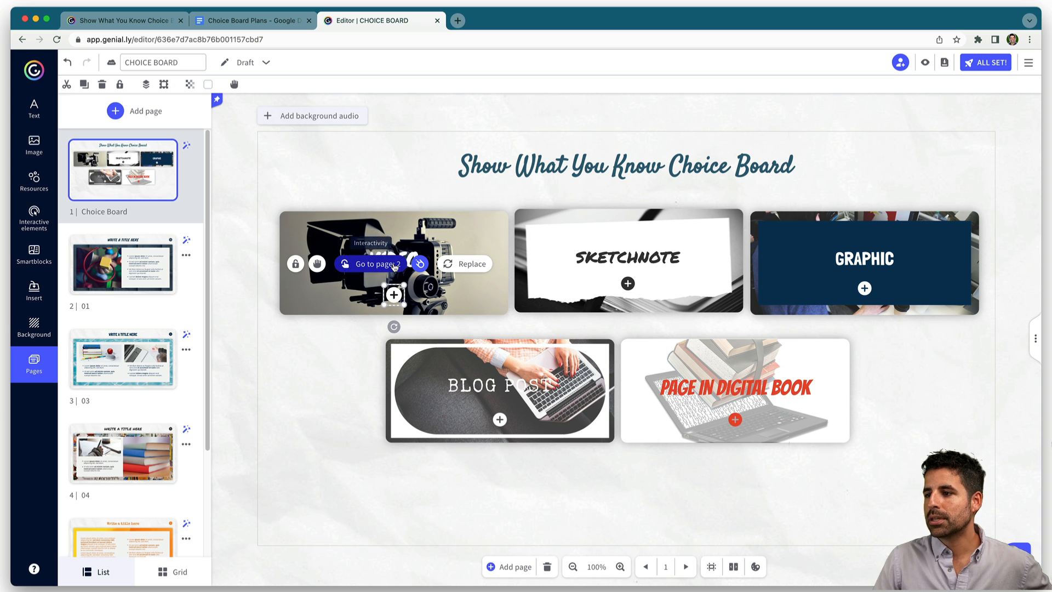
{"action": "left_click", "coordinate": [388, 268]}
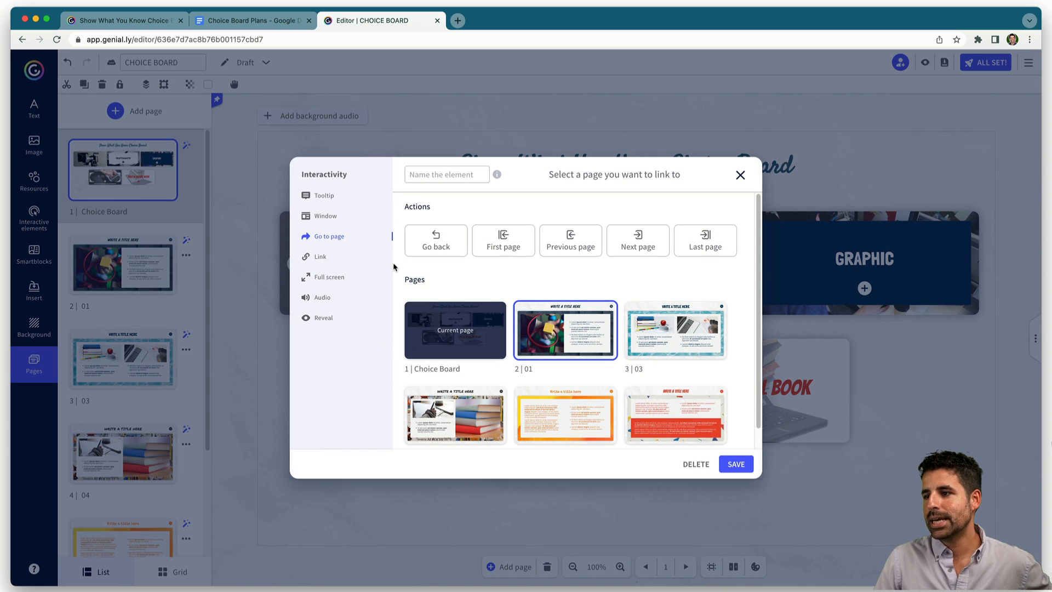
{"action": "left_click", "coordinate": [696, 465]}
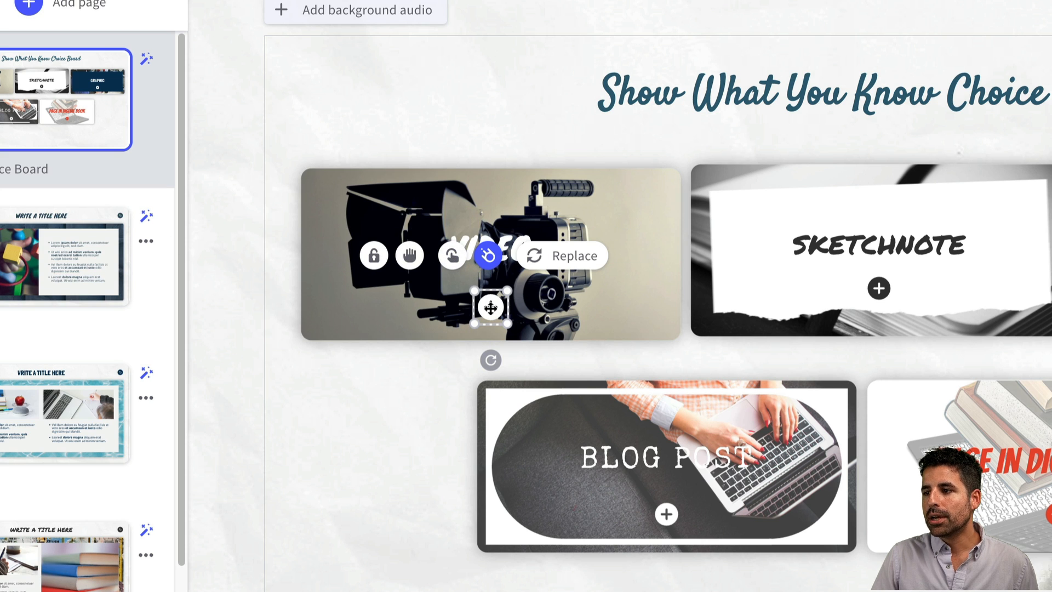
Add a Go to page interaction to the Video tile's plus button, linking it to page 2 (01), and save it.
{"action": "left_click", "coordinate": [452, 256]}
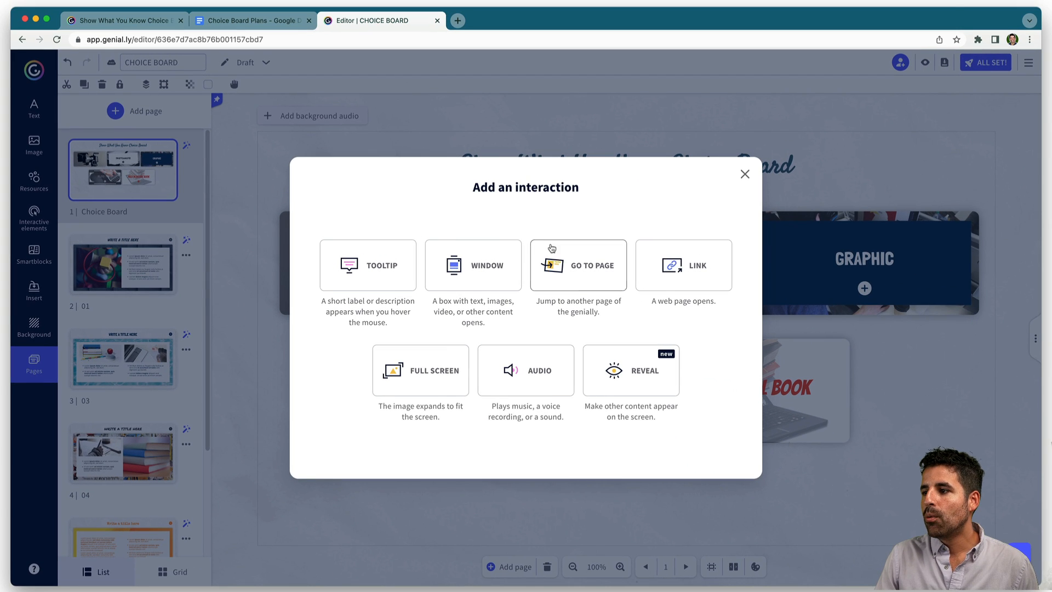
{"action": "left_click", "coordinate": [576, 270]}
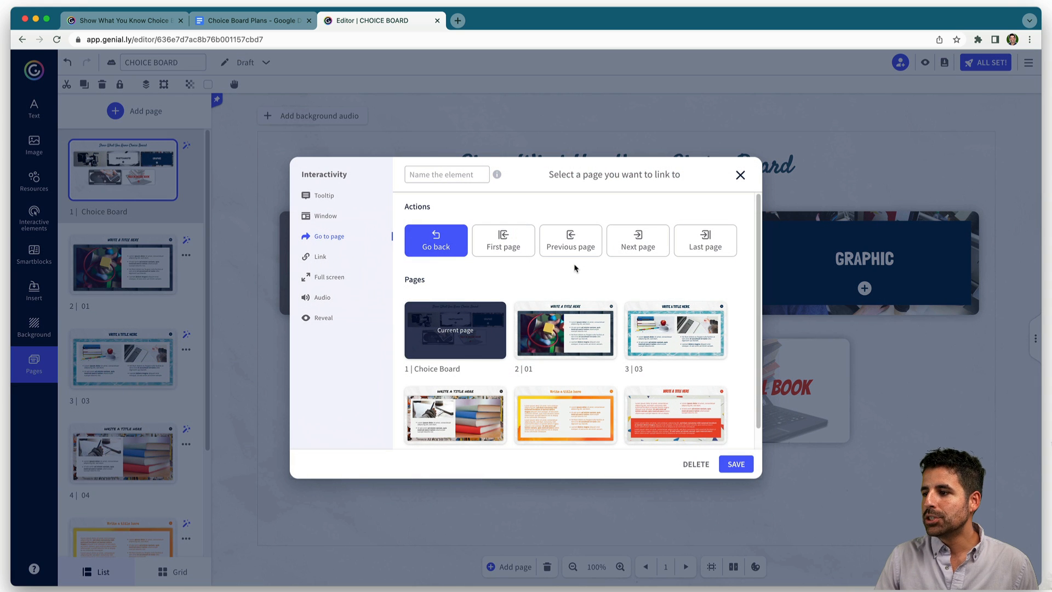
{"action": "left_click", "coordinate": [562, 330]}
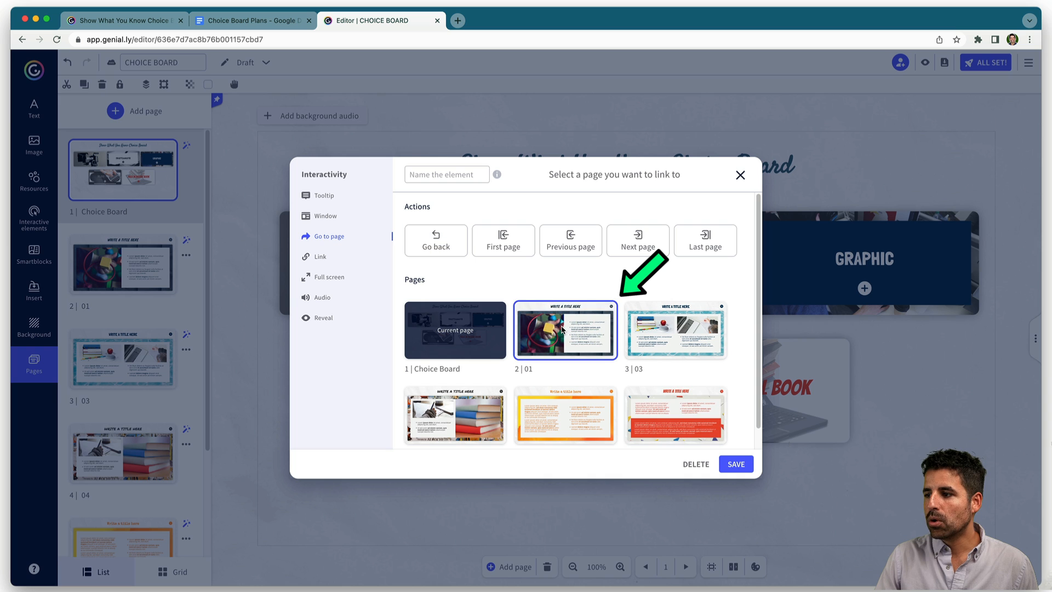
{"action": "left_click", "coordinate": [734, 464]}
Check the page links of the Sketchnote and Graphic plus buttons and reorder the pages so 04 comes before 03.
{"action": "left_click", "coordinate": [629, 283]}
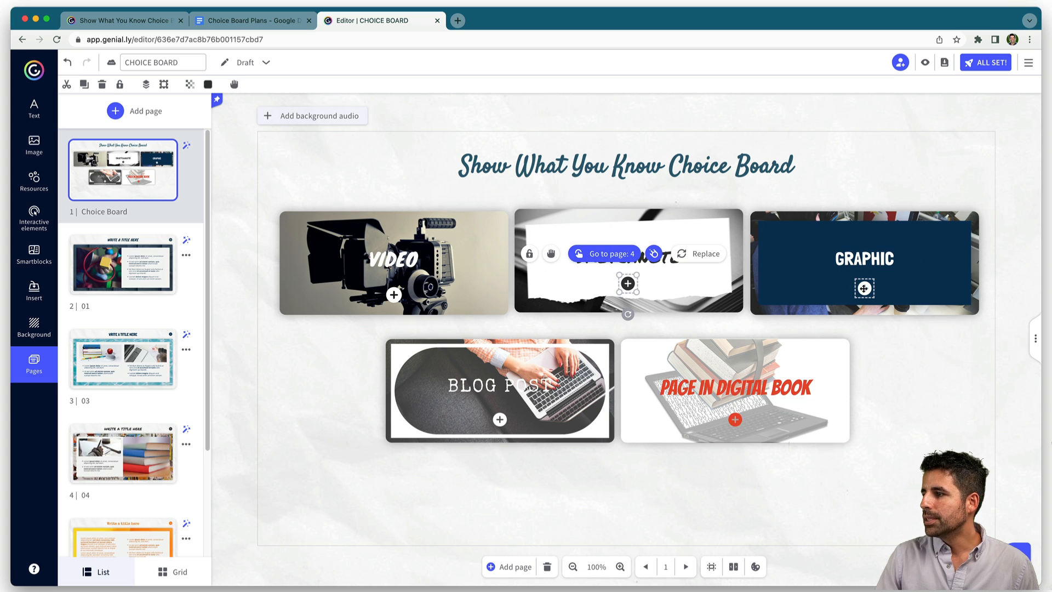
{"action": "left_click", "coordinate": [864, 288]}
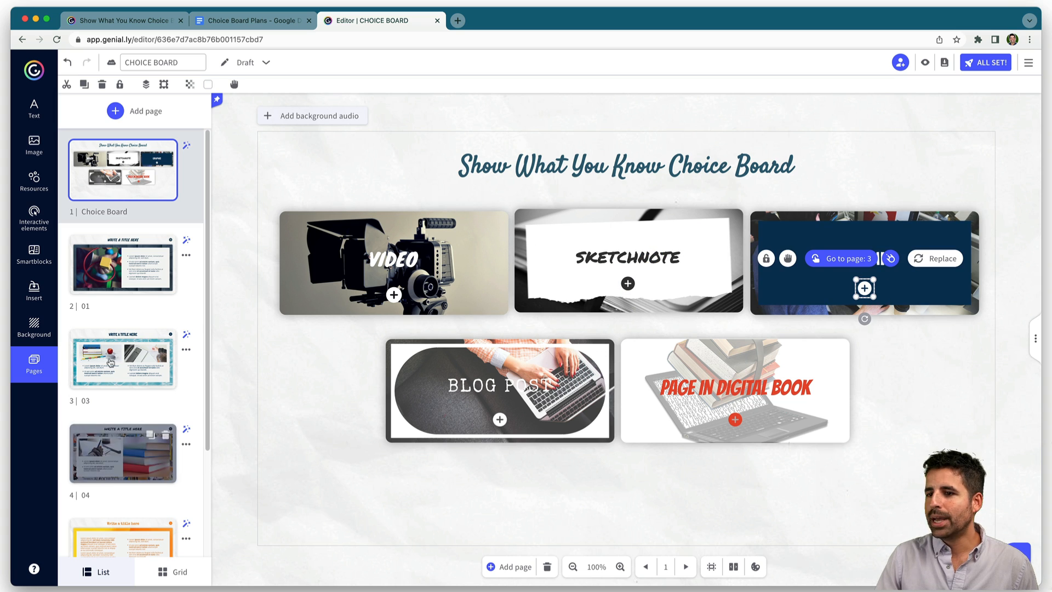
{"action": "left_click_drag", "start_coordinate": [87, 361], "coordinate": [95, 439]}
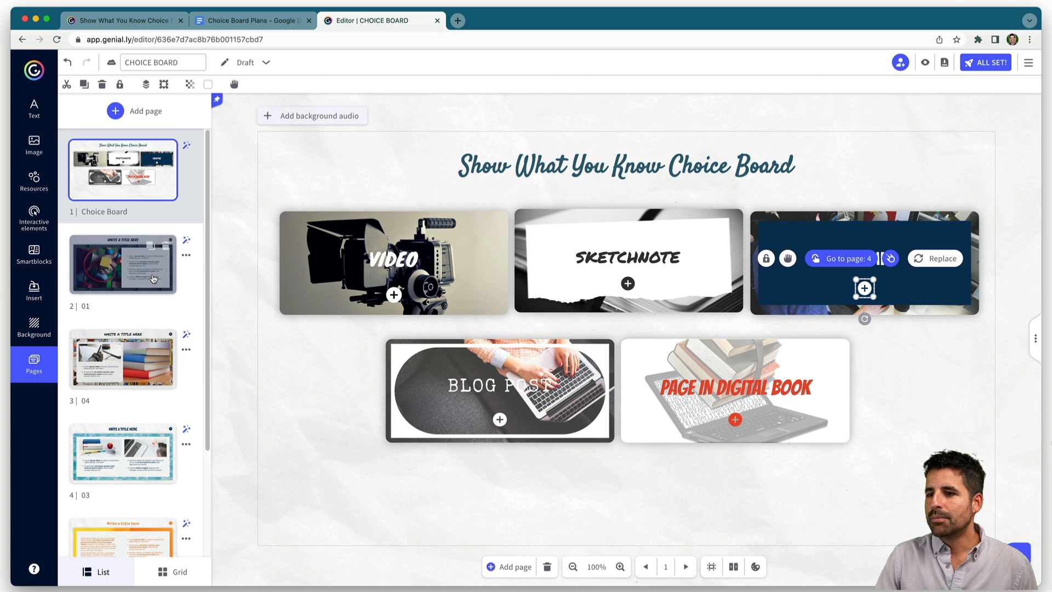
Check the page links of the Sketchnote, Graphic, Blog Post and Page in Digital Book plus buttons against the page list.
{"action": "left_click", "coordinate": [627, 283]}
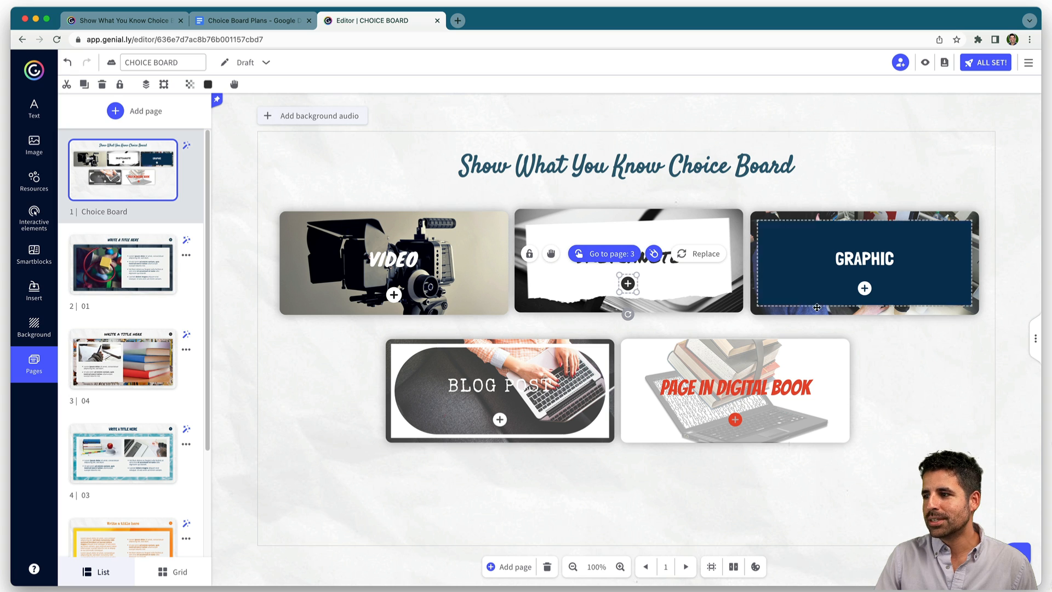
{"action": "left_click", "coordinate": [865, 288]}
{"action": "left_click", "coordinate": [500, 419]}
{"action": "scroll", "coordinate": [123, 419], "scroll_direction": "down", "scroll_amount": 5}
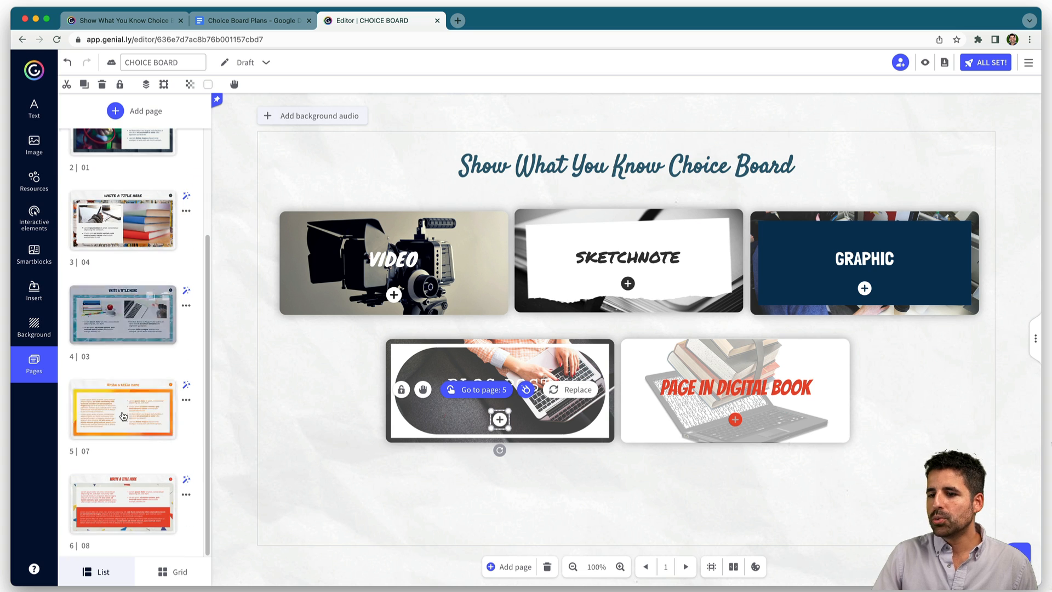
{"action": "left_click", "coordinate": [736, 420]}
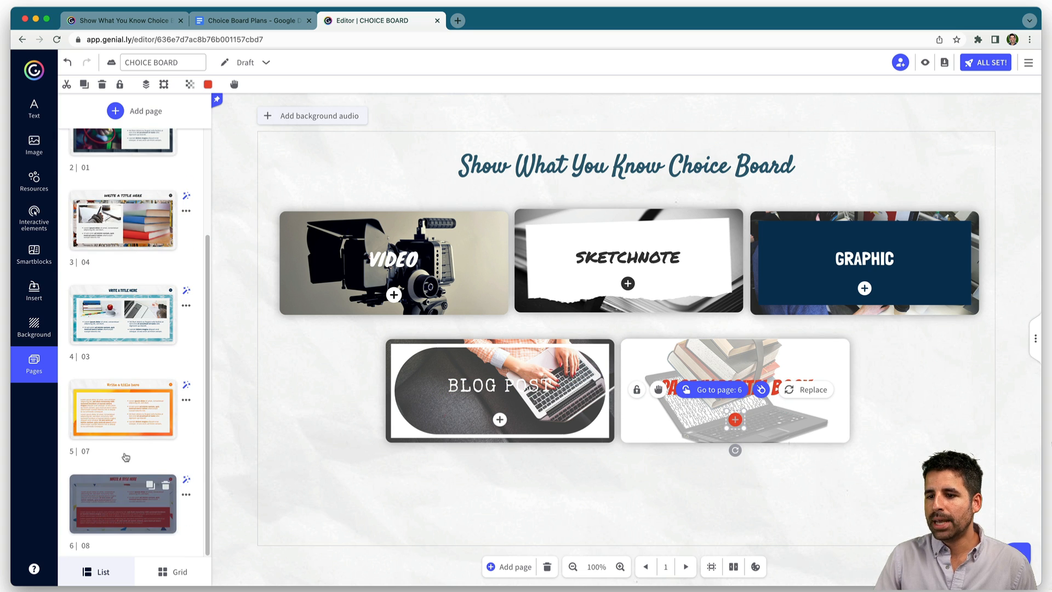
Compare the Choice Board's Video tile with its linked page 01, ending on page 01.
{"action": "scroll", "coordinate": [136, 401], "scroll_direction": "up", "scroll_amount": 5}
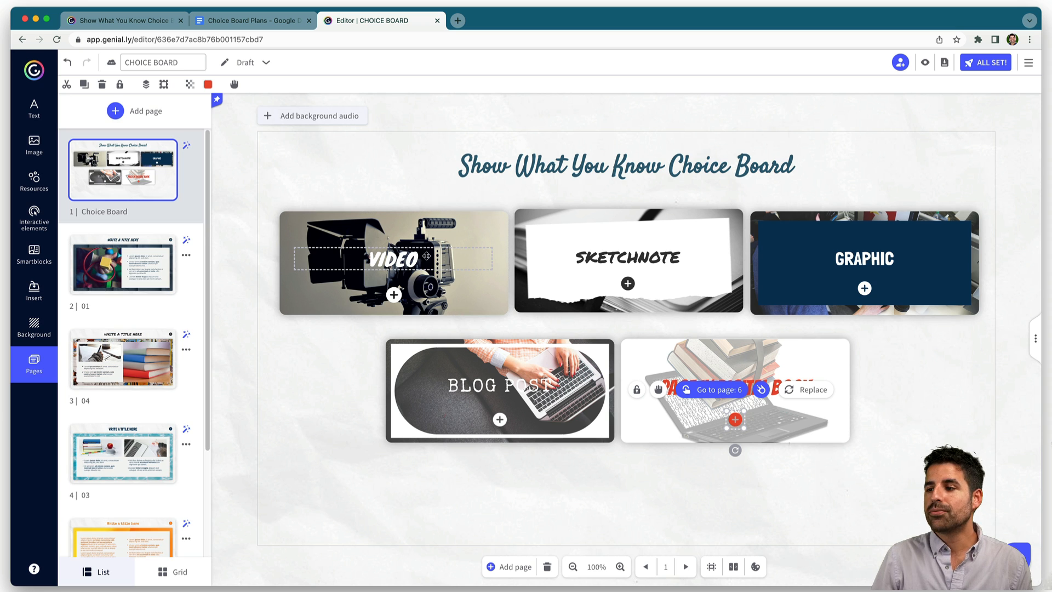
{"action": "left_click", "coordinate": [121, 269]}
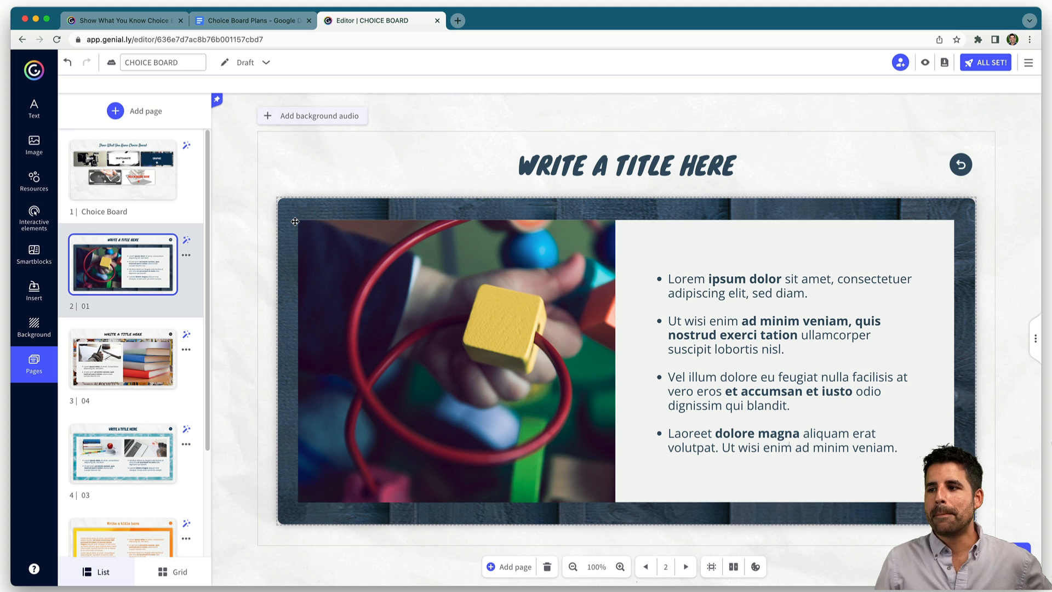
{"action": "left_click", "coordinate": [123, 169]}
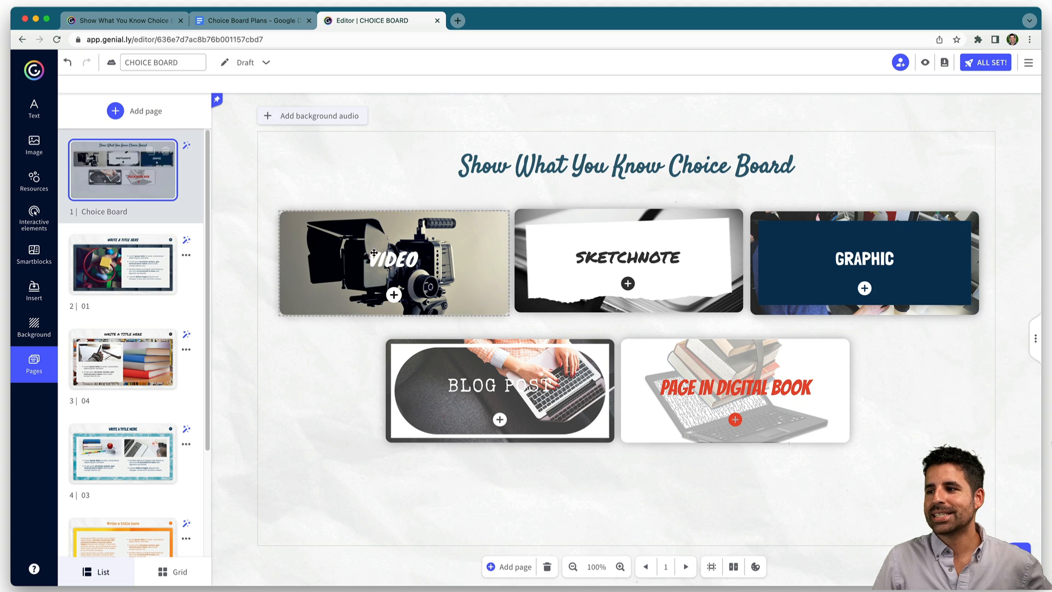
{"action": "left_click", "coordinate": [108, 263]}
Replace page 01's wooden background image with the studio video camera photo found by searching Pixabay for "video".
{"action": "left_click", "coordinate": [305, 207]}
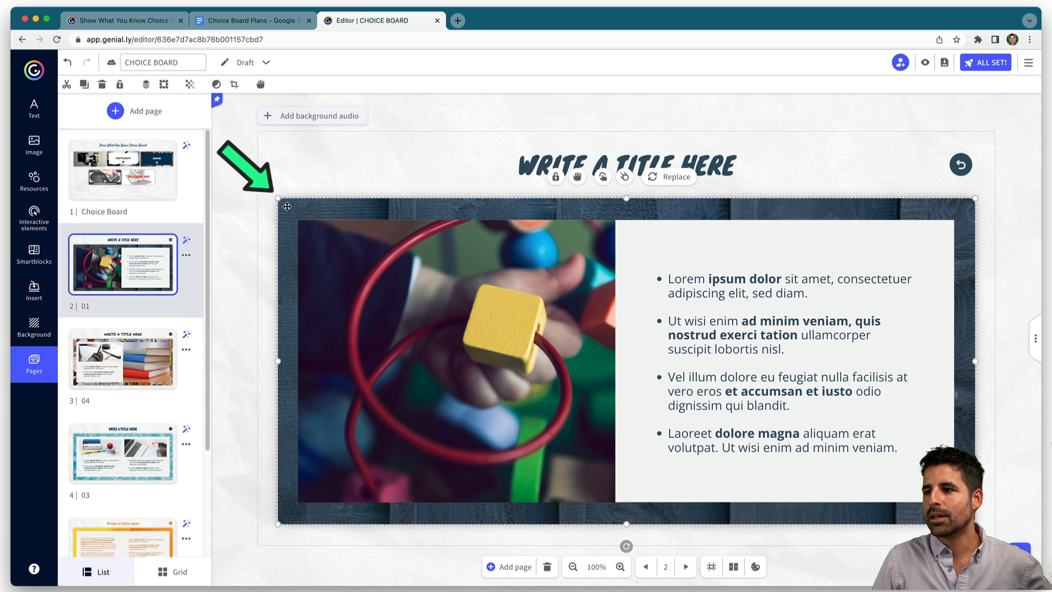
{"action": "left_click", "coordinate": [673, 177]}
{"action": "left_click", "coordinate": [558, 285]}
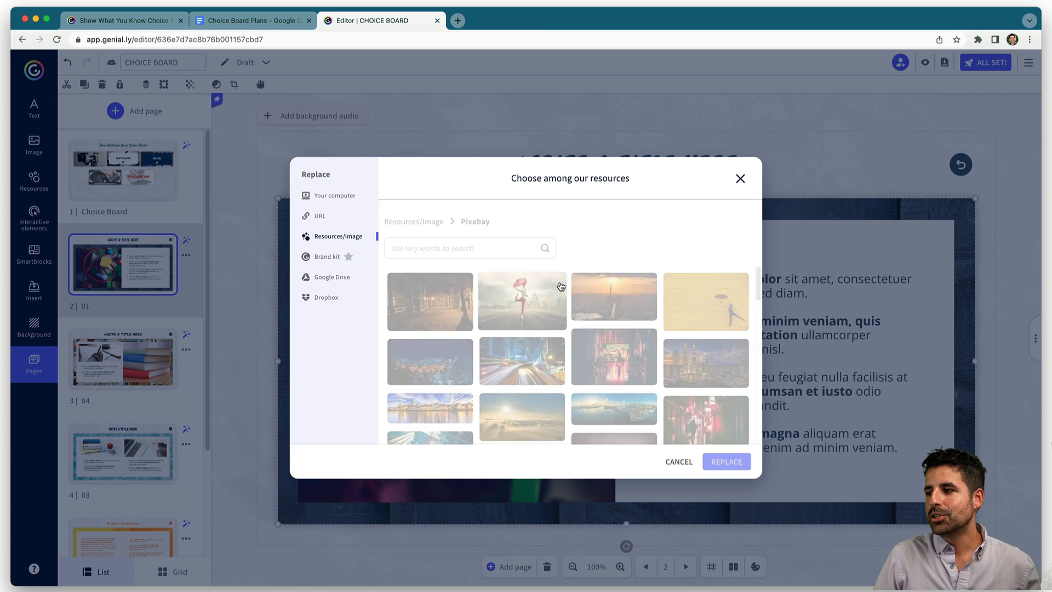
{"action": "left_click", "coordinate": [488, 247]}
{"action": "type", "text": "video"}
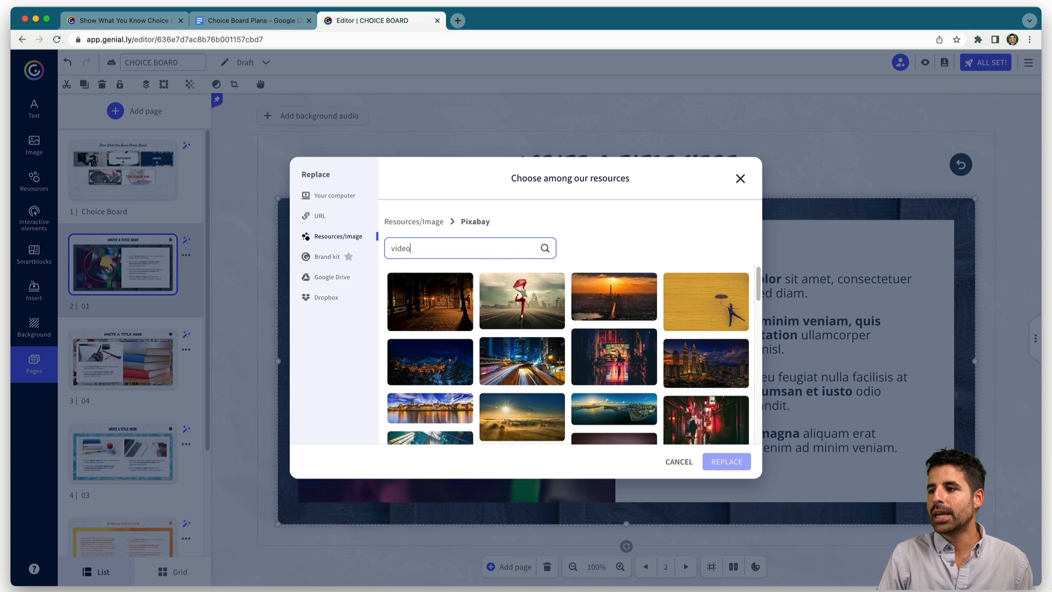
{"action": "key", "text": "Return"}
{"action": "scroll", "coordinate": [517, 381], "scroll_direction": "down", "scroll_amount": 3}
{"action": "scroll", "coordinate": [516, 381], "scroll_direction": "down", "scroll_amount": 2}
{"action": "left_click", "coordinate": [444, 378]}
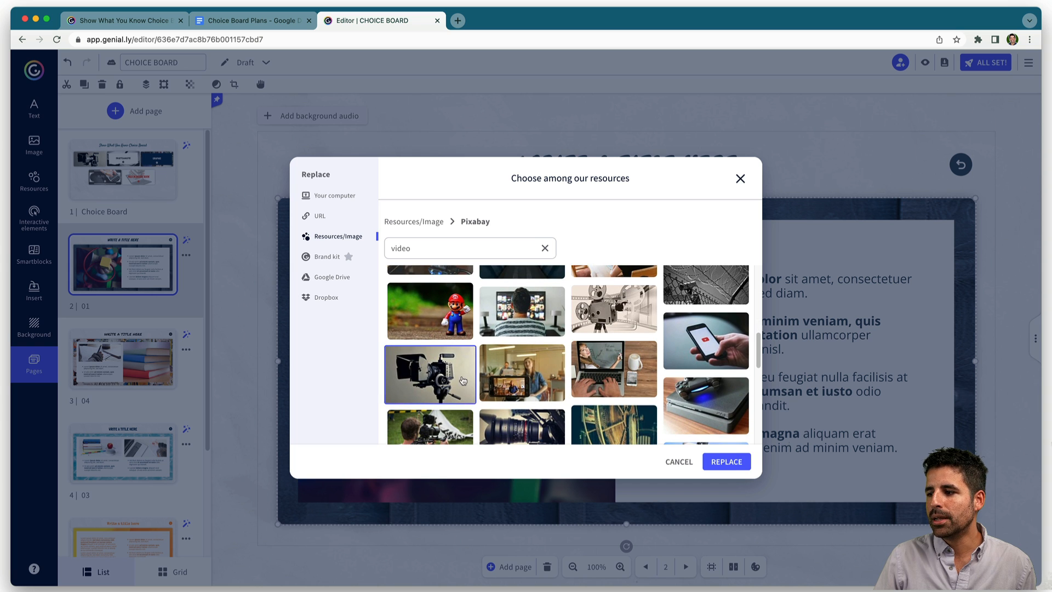
{"action": "left_click", "coordinate": [727, 461]}
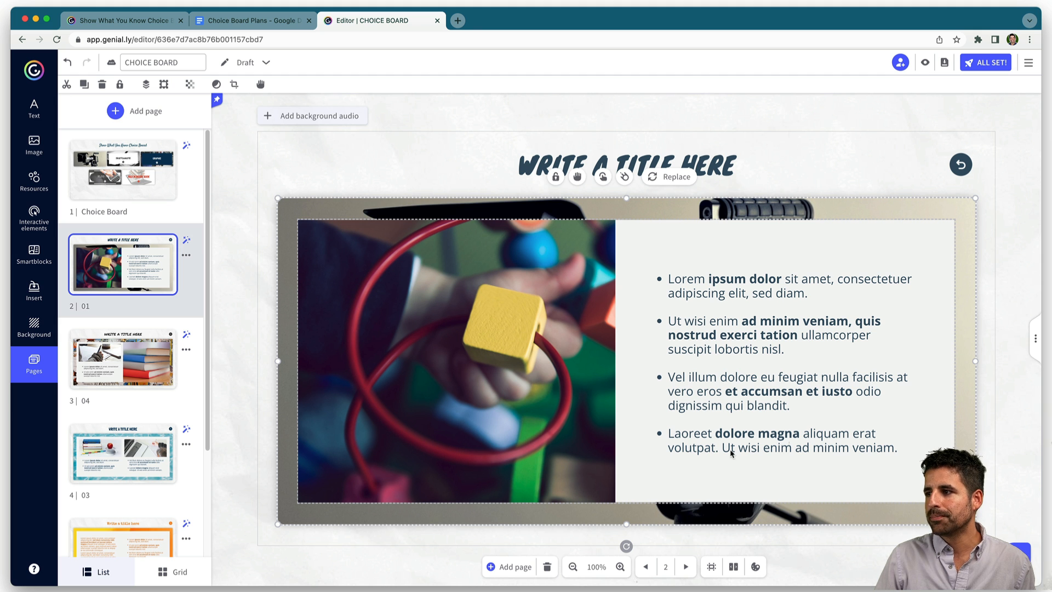
Change the title of page 01 to "MAKE A VIDEO".
{"action": "double_click", "coordinate": [591, 163]}
{"action": "type", "text": "MAKE A VIDEO"}
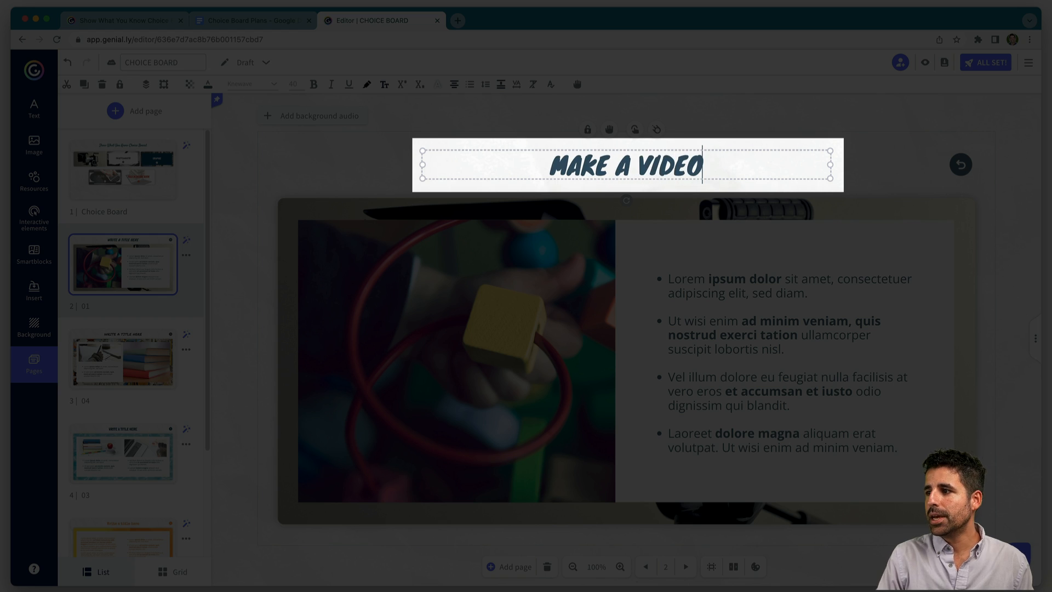
{"action": "key", "text": "Escape"}
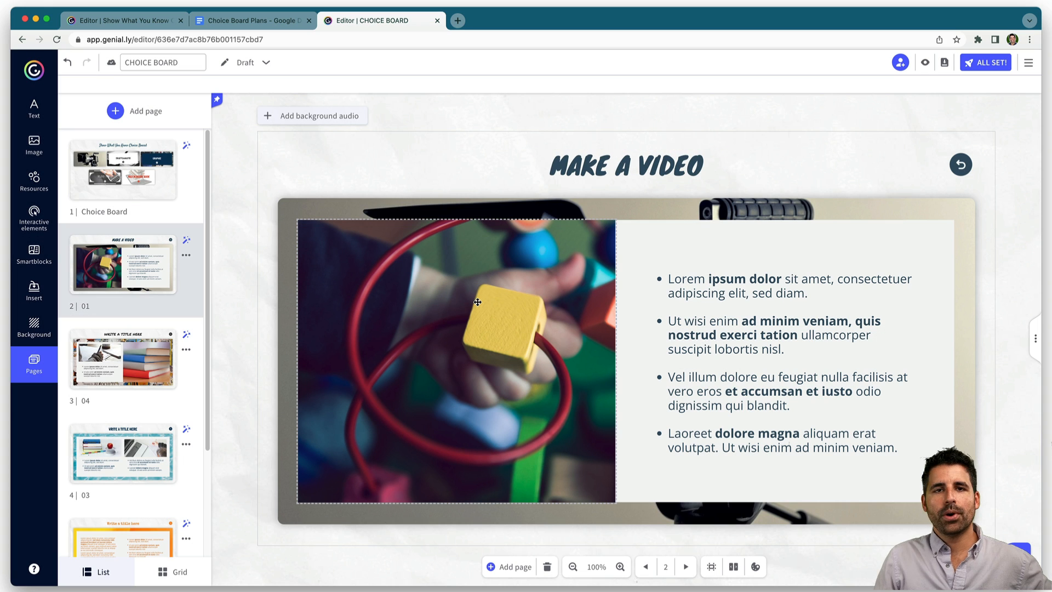
Replace the toy photo on the Make a Video page with a Pixabay image of a chalkboard covered in math drawings.
{"action": "left_click", "coordinate": [477, 302]}
{"action": "left_click", "coordinate": [508, 201]}
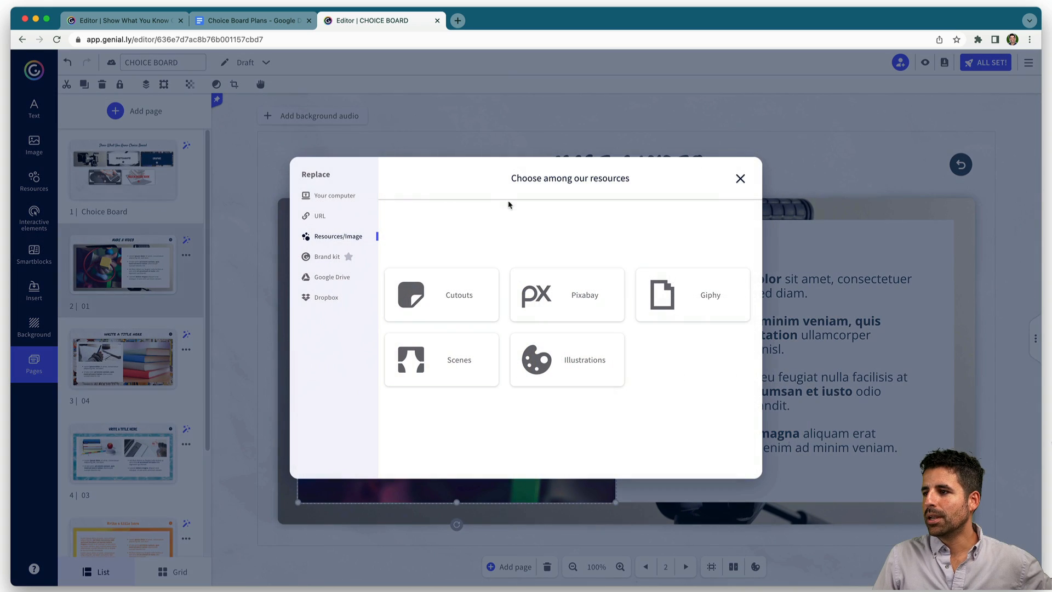
{"action": "left_click", "coordinate": [561, 295]}
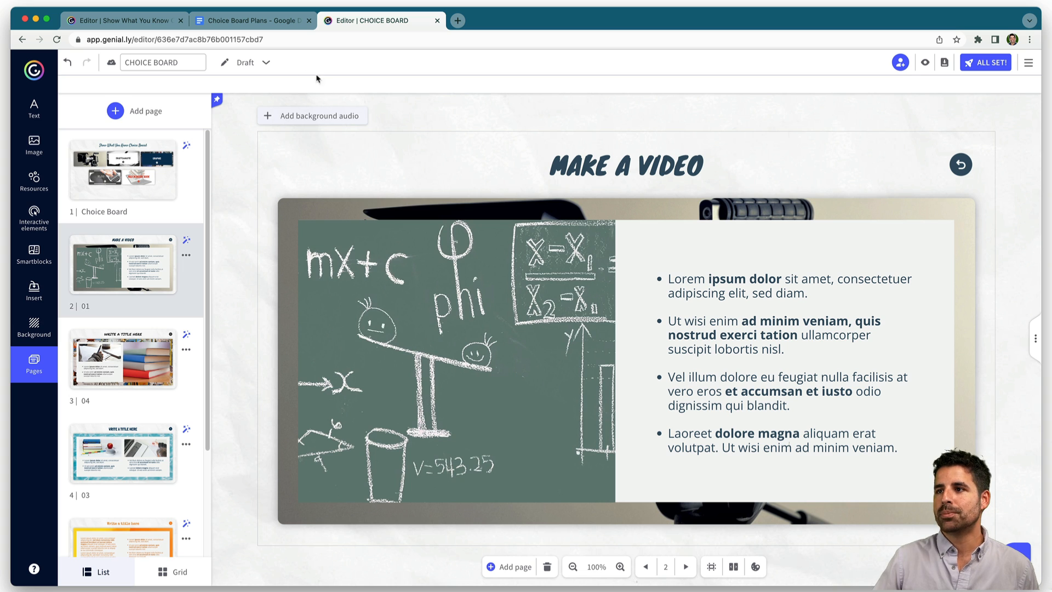
Switch to the Choice Board Plans Google Doc and copy the "Show what you know - area vs volume" line with its three bullets.
{"action": "left_click", "coordinate": [274, 22]}
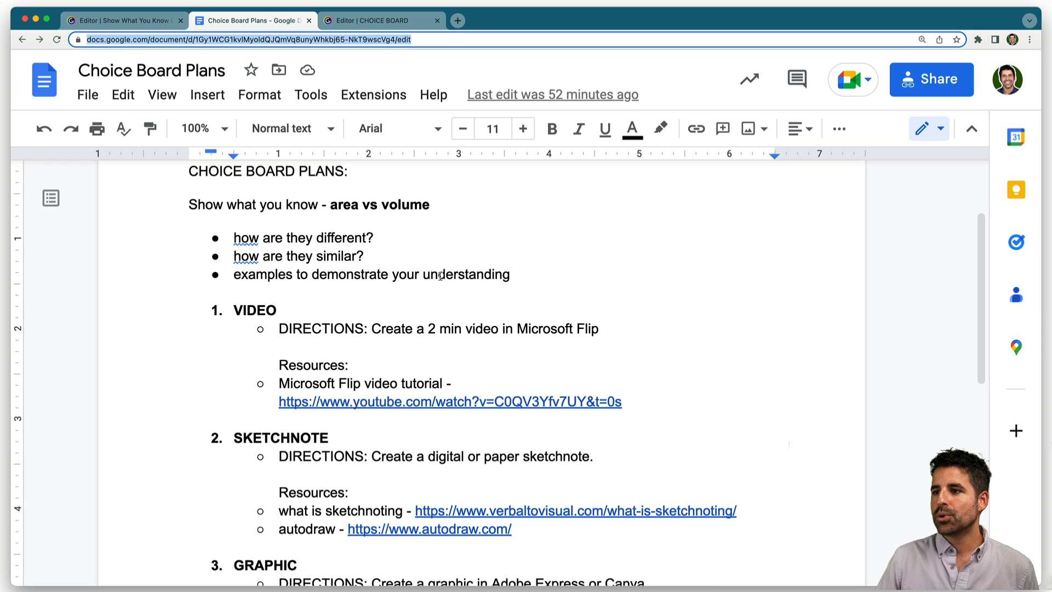
{"action": "scroll", "coordinate": [440, 276], "scroll_direction": "up", "scroll_amount": 2}
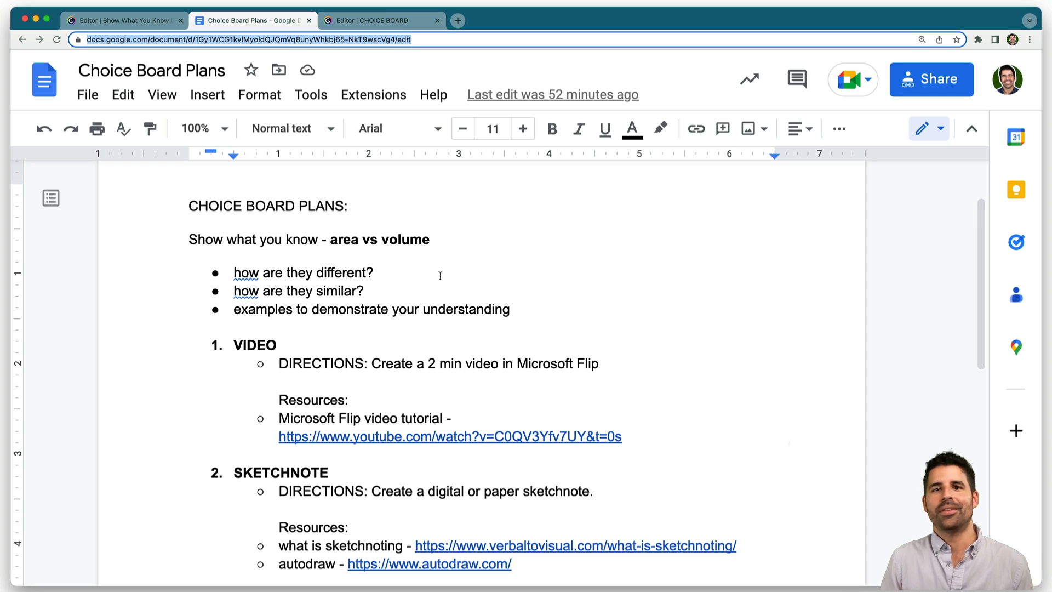
{"action": "left_click_drag", "start_coordinate": [190, 239], "coordinate": [523, 315]}
{"action": "key", "text": "ctrl+c"}
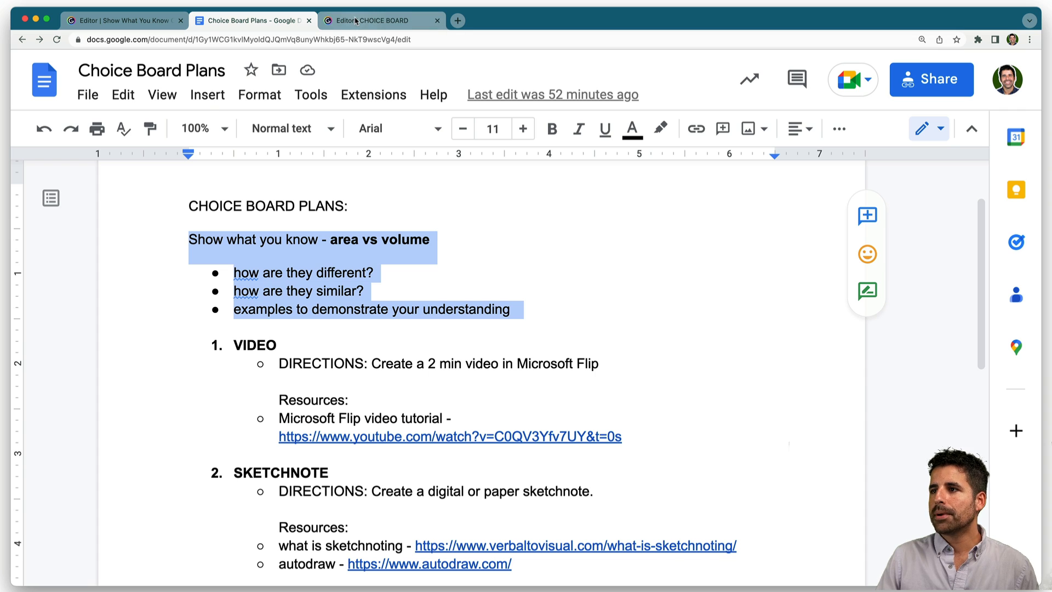
Back in the Genially editor, add a Subtitle text box to the Make a Video page and paste the copied area vs volume prompt.
{"action": "left_click", "coordinate": [355, 21]}
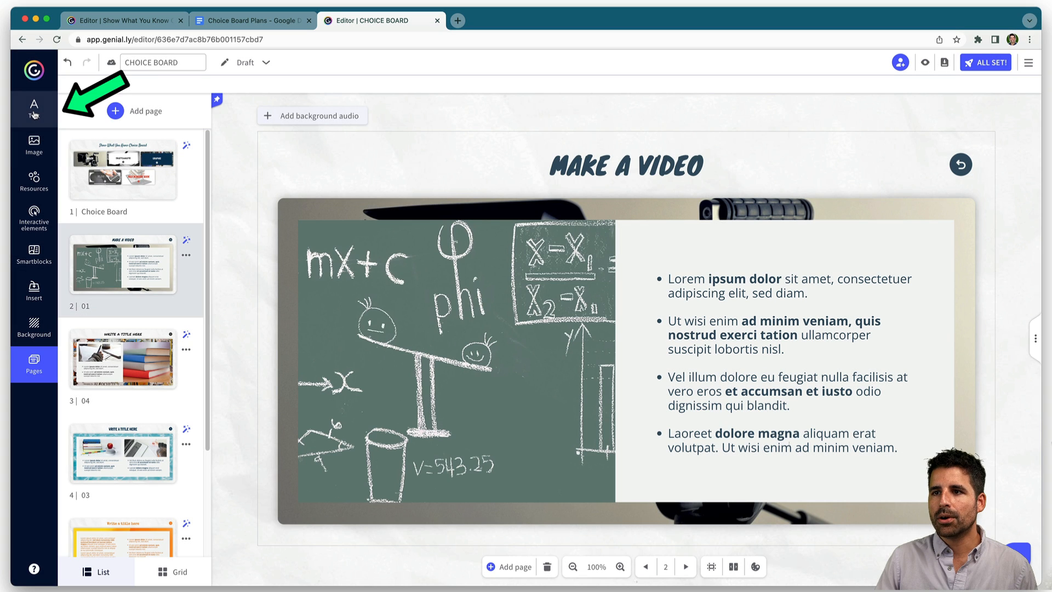
{"action": "left_click", "coordinate": [34, 110]}
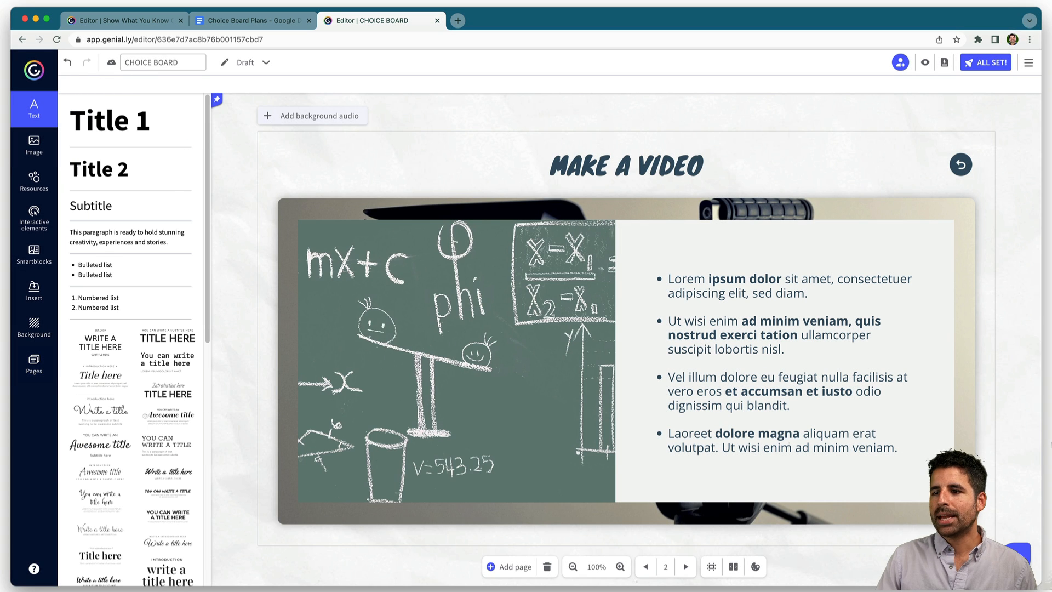
{"action": "left_click", "coordinate": [90, 205]}
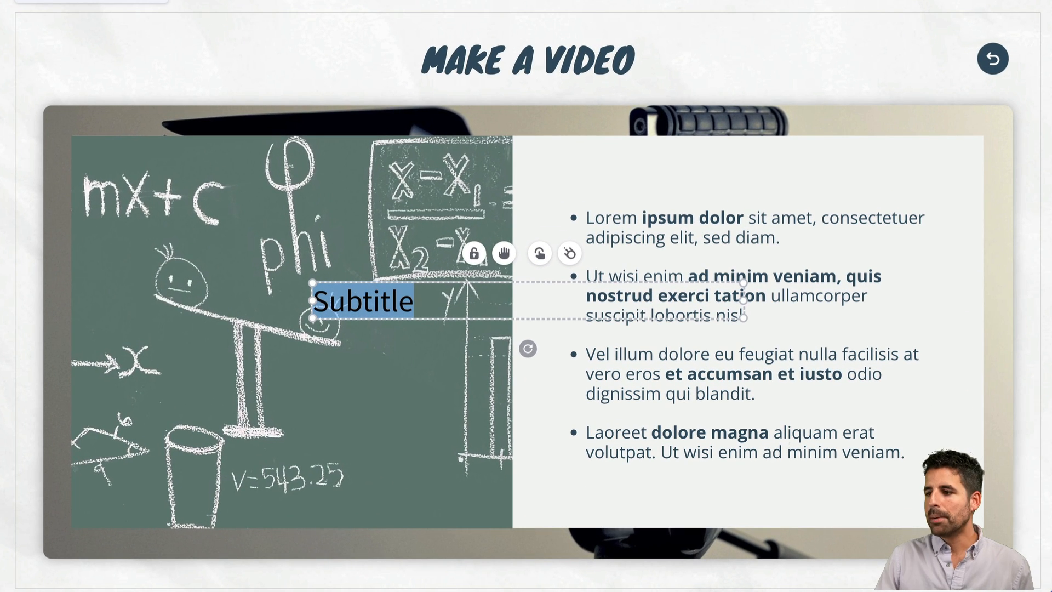
{"action": "key", "text": "ctrl+v"}
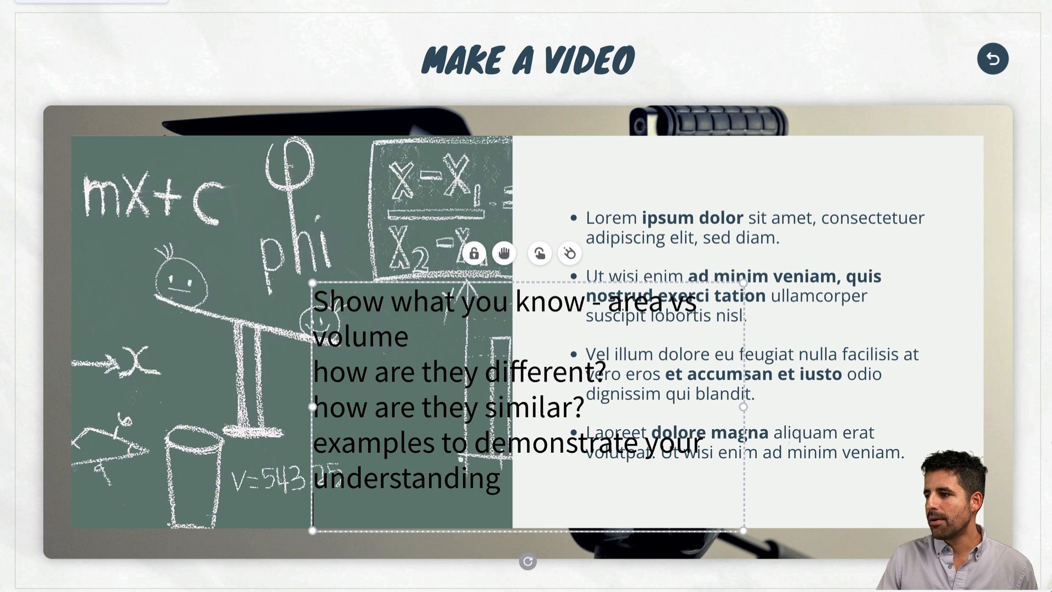
Move the prompt text box onto the chalkboard image and make "Show what you know" bold.
{"action": "left_click_drag", "start_coordinate": [527, 407], "coordinate": [309, 332]}
{"action": "left_click_drag", "start_coordinate": [366, 225], "coordinate": [92, 225]}
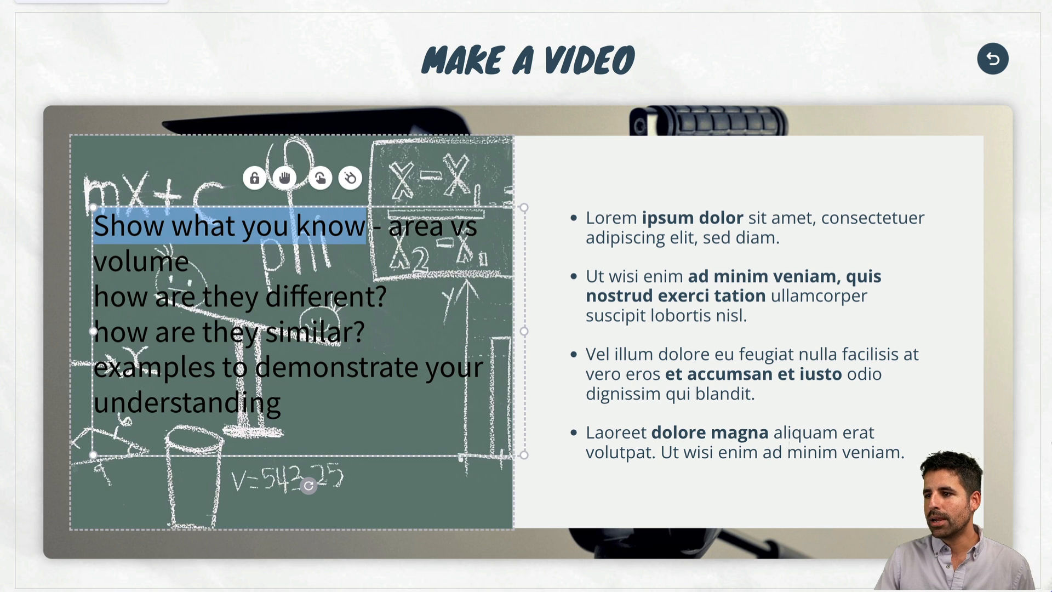
{"action": "key", "text": "ctrl+b"}
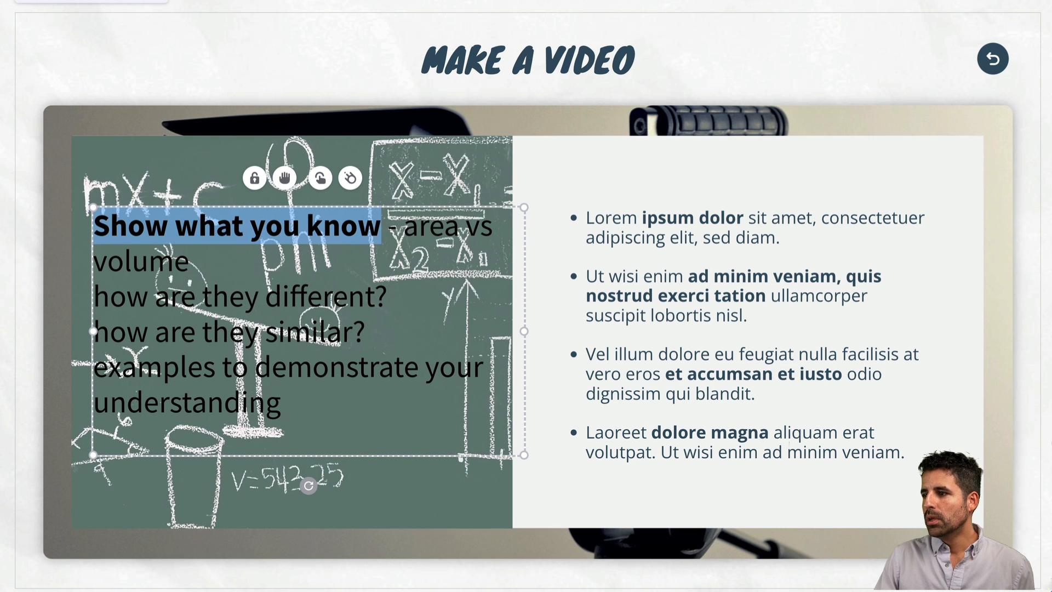
Remove the hyphen after "Show what you know" and put the topic on its own line, capitalized as "Area vs Volume".
{"action": "left_click", "coordinate": [404, 226]}
{"action": "key", "text": "BackSpace"}
{"action": "key", "text": "BackSpace"}
{"action": "key", "text": "BackSpace"}
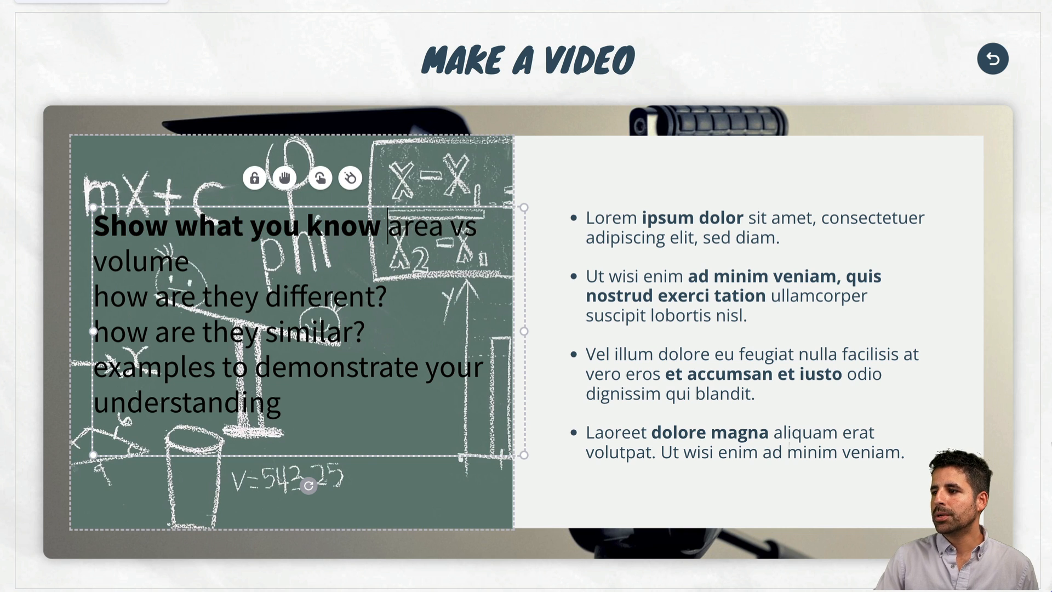
{"action": "key", "text": "Return"}
{"action": "key", "text": "Delete"}
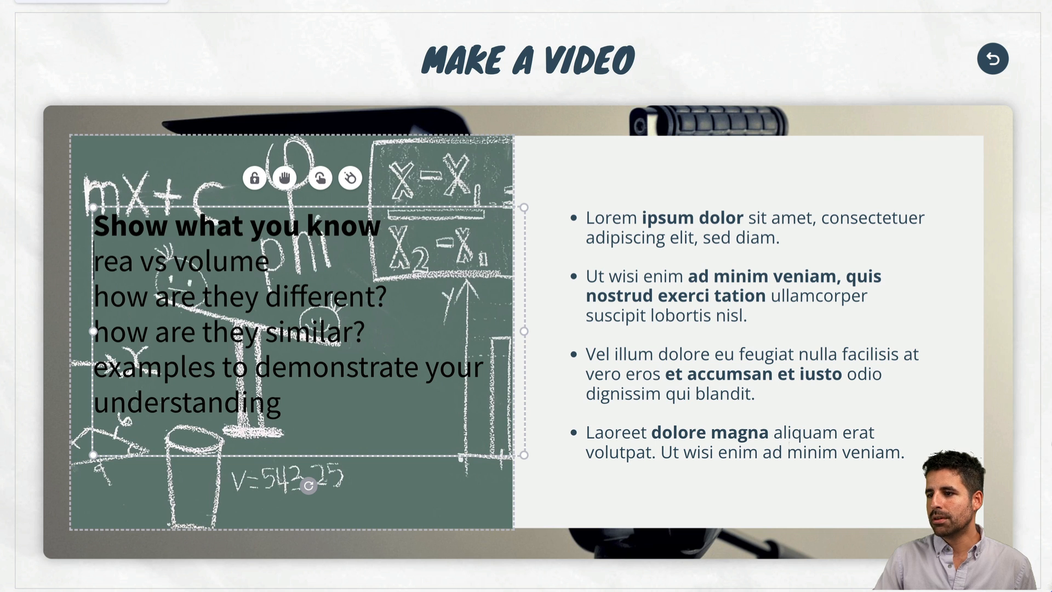
{"action": "type", "text": "A"}
{"action": "key", "text": "Right"}
{"action": "key", "text": "Right"}
{"action": "key", "text": "Right"}
{"action": "key", "text": "Right"}
{"action": "key", "text": "Right"}
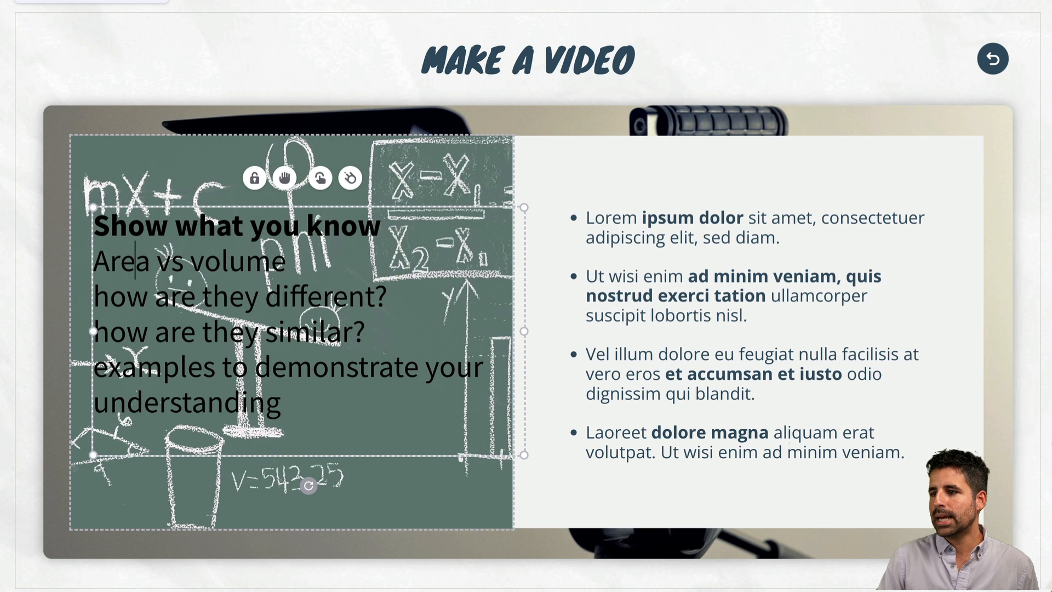
{"action": "key", "text": "Right"}
{"action": "key", "text": "Right"}
{"action": "key", "text": "Right"}
{"action": "key", "text": "BackSpace"}
{"action": "type", "text": "V"}
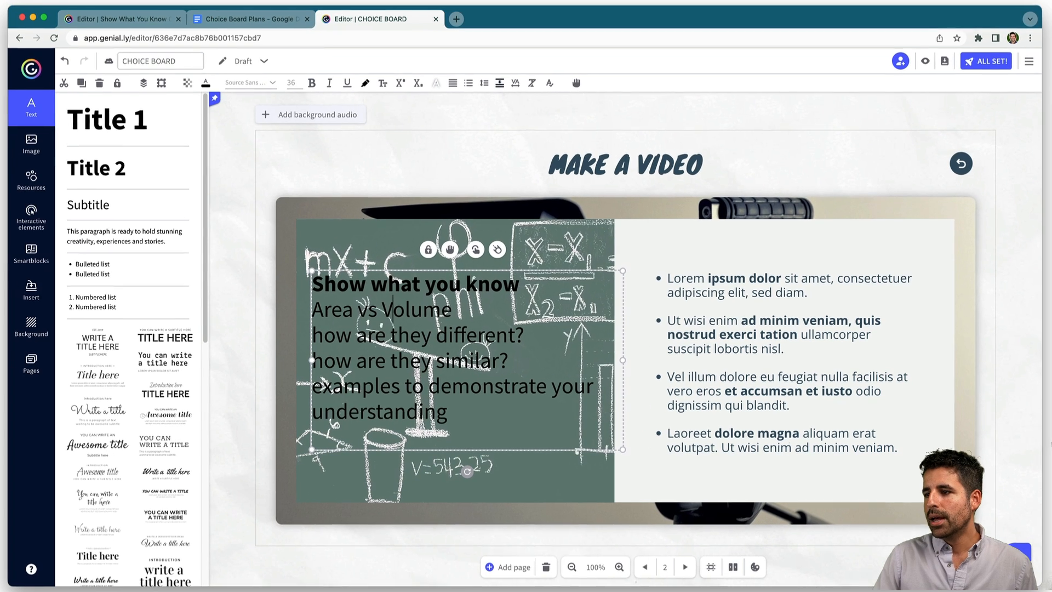
Format the "Area vs Volume" line as bold, italic and underlined.
{"action": "key", "text": "End"}
{"action": "key", "text": "shift+Left"}
{"action": "key", "text": "shift+Left"}
{"action": "key", "text": "shift+Left"}
{"action": "key", "text": "shift+Left"}
{"action": "key", "text": "shift+Left"}
{"action": "key", "text": "shift+Left"}
{"action": "key", "text": "shift+Left"}
{"action": "key", "text": "shift+Left"}
{"action": "key", "text": "shift+Left"}
{"action": "key", "text": "shift+Left"}
{"action": "key", "text": "shift+Left"}
{"action": "key", "text": "shift+Left"}
{"action": "key", "text": "shift+Left"}
{"action": "key", "text": "shift+Left"}
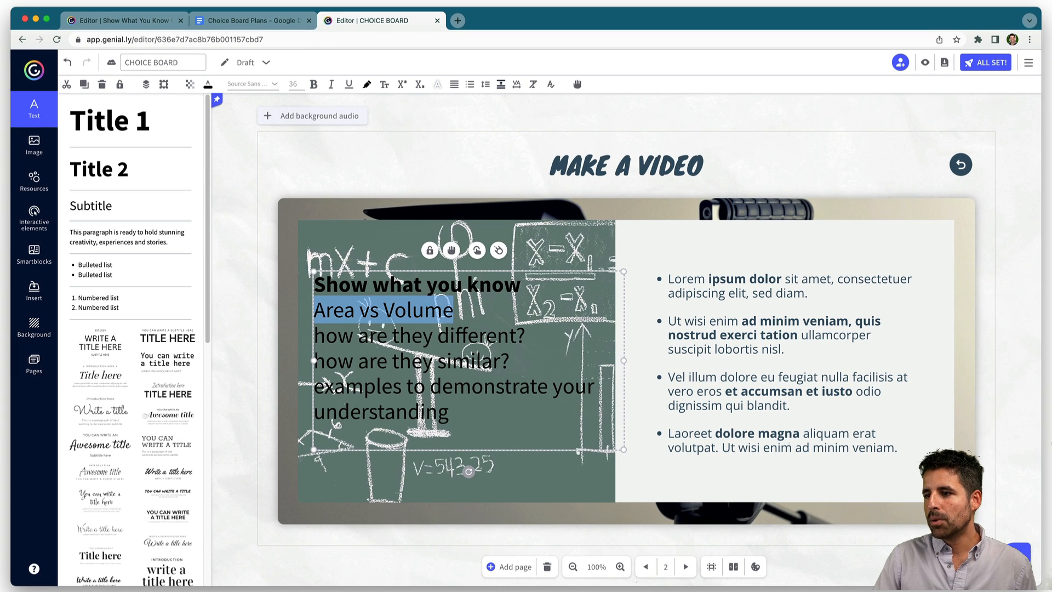
{"action": "key", "text": "super+b"}
{"action": "key", "text": "super+i"}
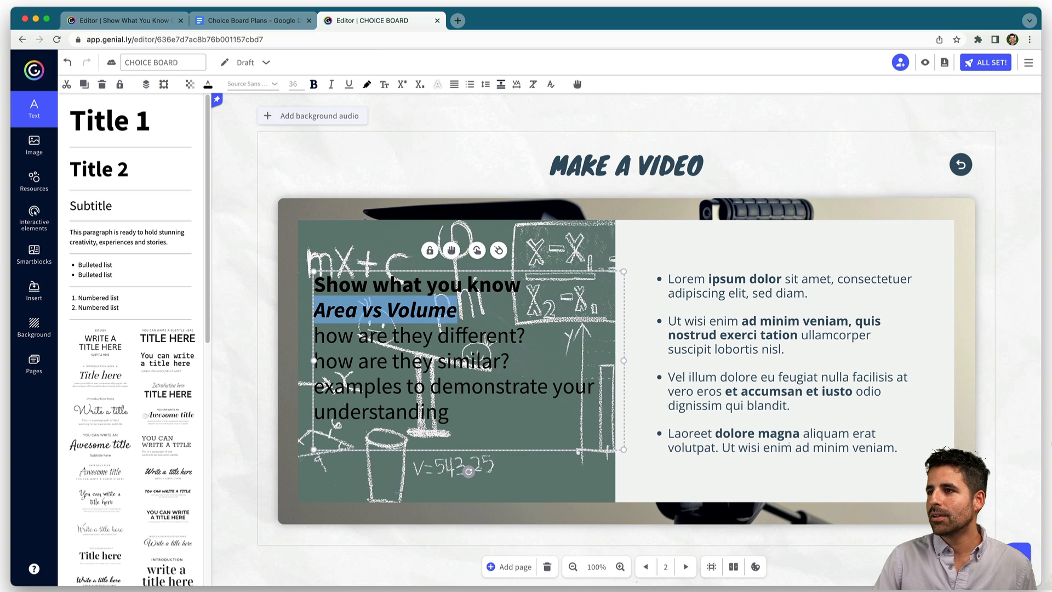
{"action": "left_click", "coordinate": [349, 84]}
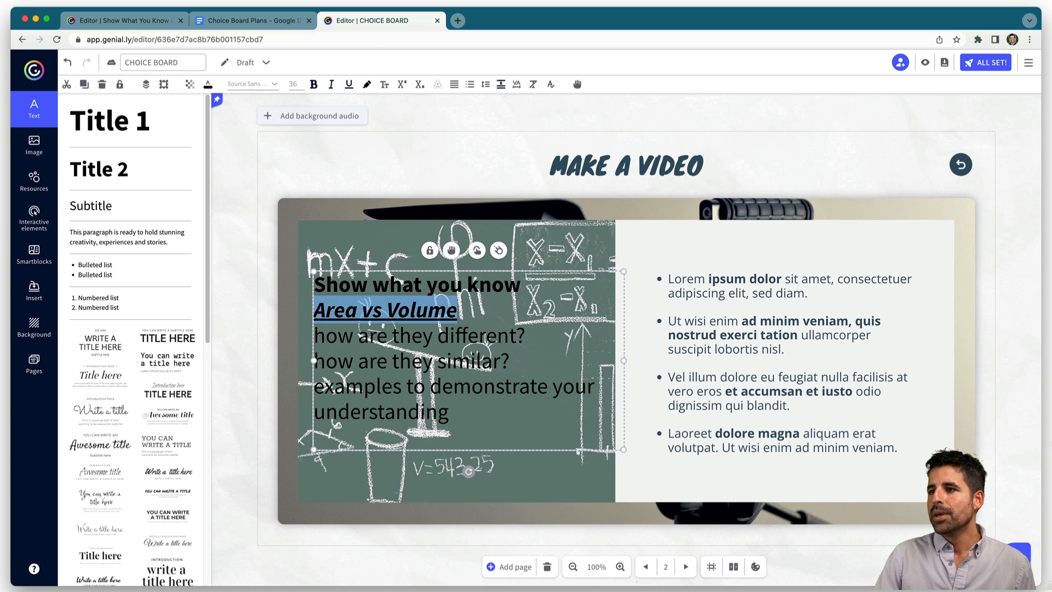
Turn the three lines below "Area vs Volume" into a bulleted list.
{"action": "left_click", "coordinate": [458, 310]}
{"action": "left_click_drag", "start_coordinate": [314, 329], "coordinate": [449, 413]}
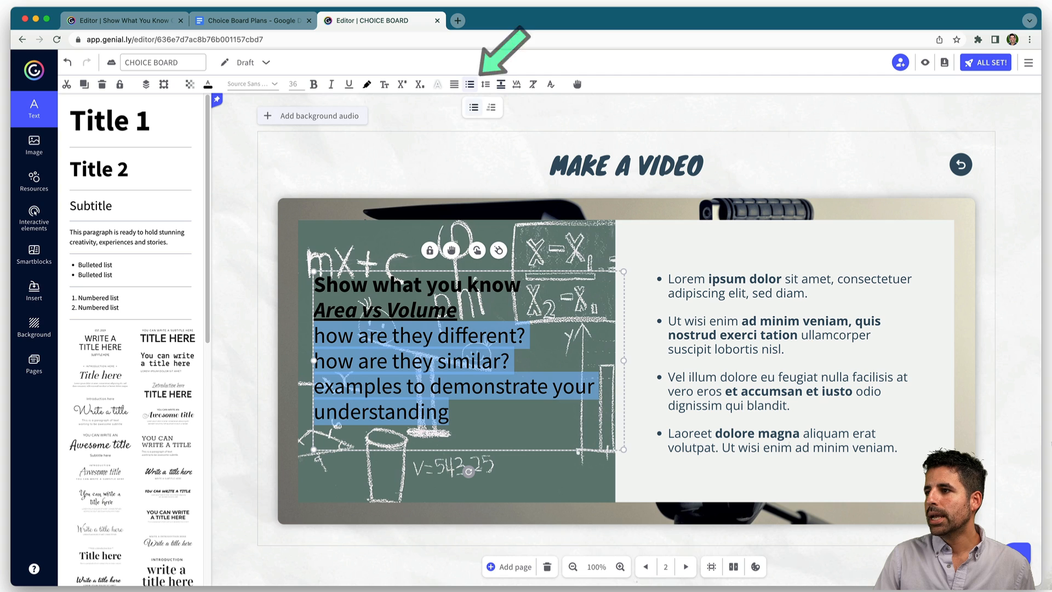
{"action": "left_click", "coordinate": [474, 108]}
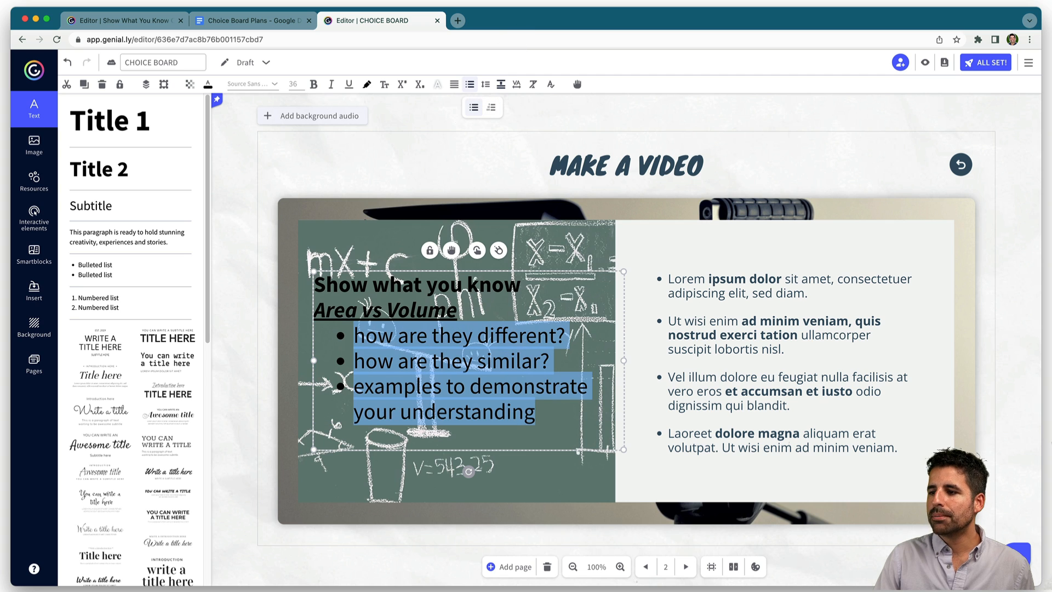
{"action": "left_click", "coordinate": [537, 399]}
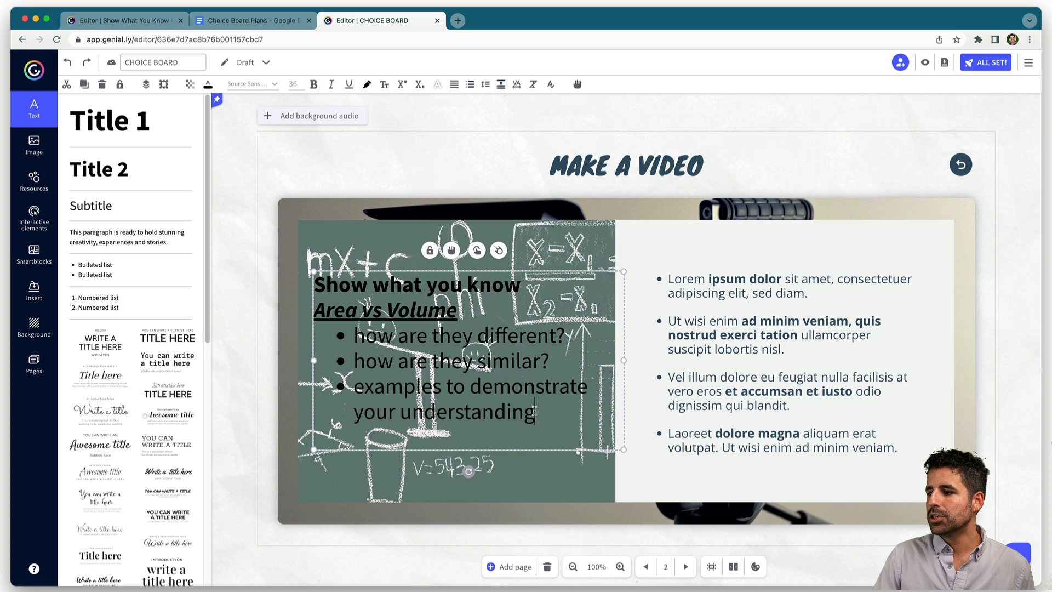
Set the whole prompt text to size 24 and move its box lower on the chalkboard image.
{"action": "left_click_drag", "start_coordinate": [543, 414], "coordinate": [309, 271]}
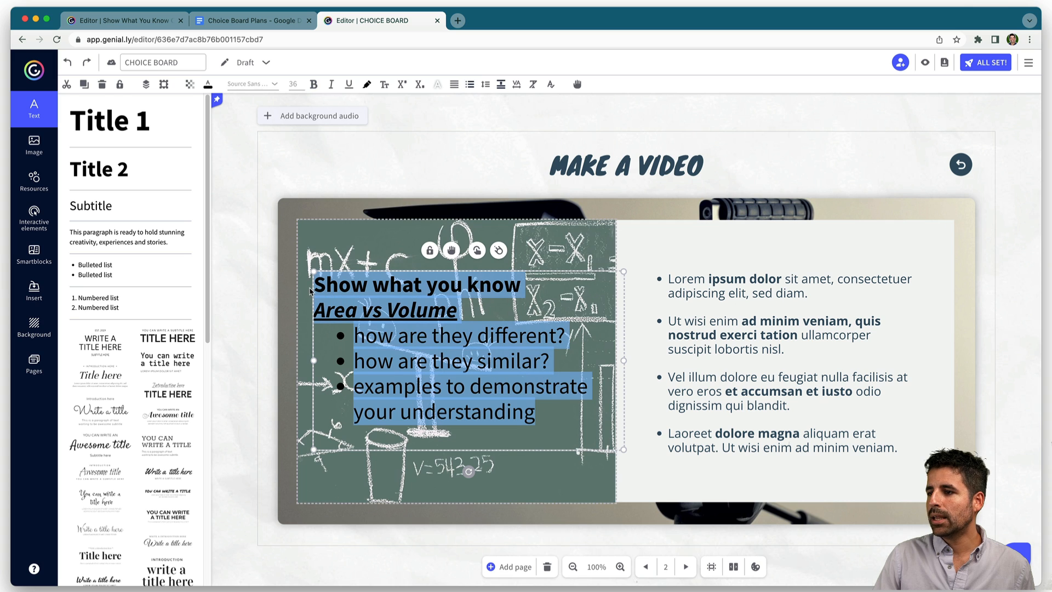
{"action": "left_click", "coordinate": [294, 85]}
{"action": "left_click", "coordinate": [317, 200]}
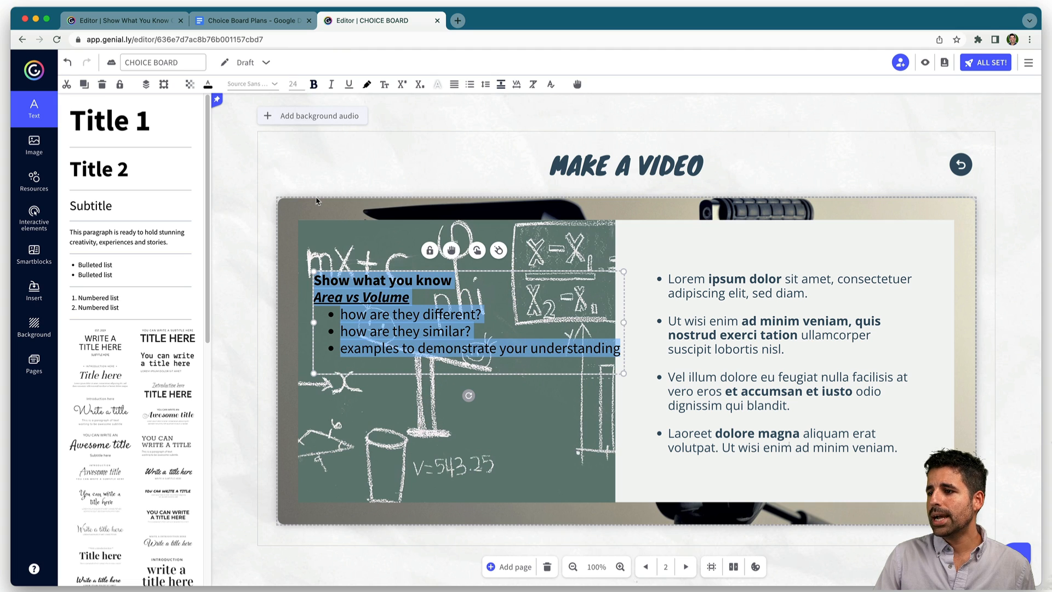
{"action": "left_click_drag", "start_coordinate": [392, 270], "coordinate": [380, 312]}
{"action": "left_click", "coordinate": [370, 259]}
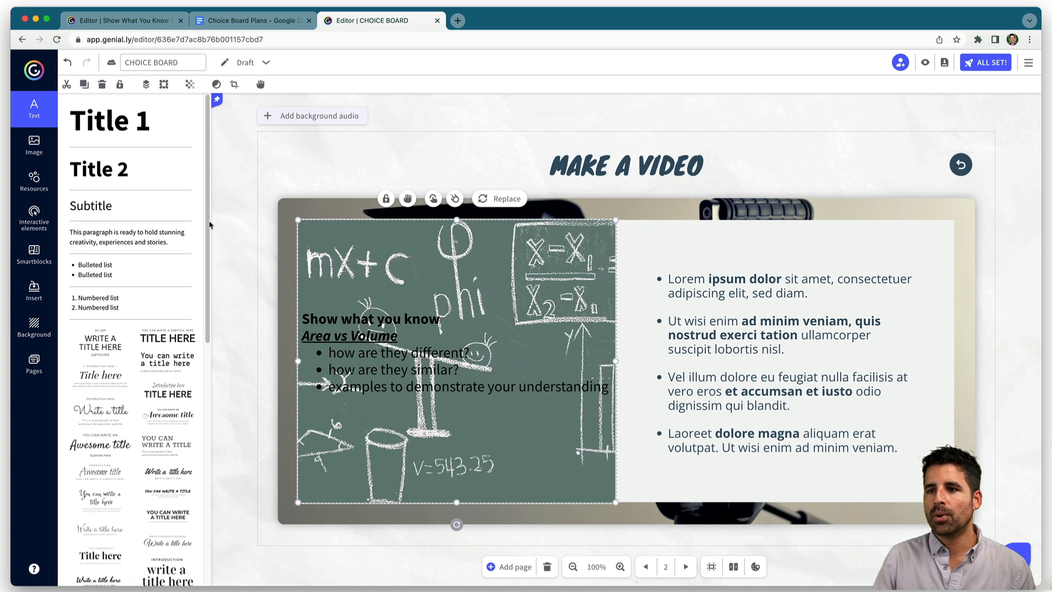
Place a square shape one layer behind the prompt text and resize it into a backing rectangle spanning the chalkboard image.
{"action": "left_click", "coordinate": [34, 179]}
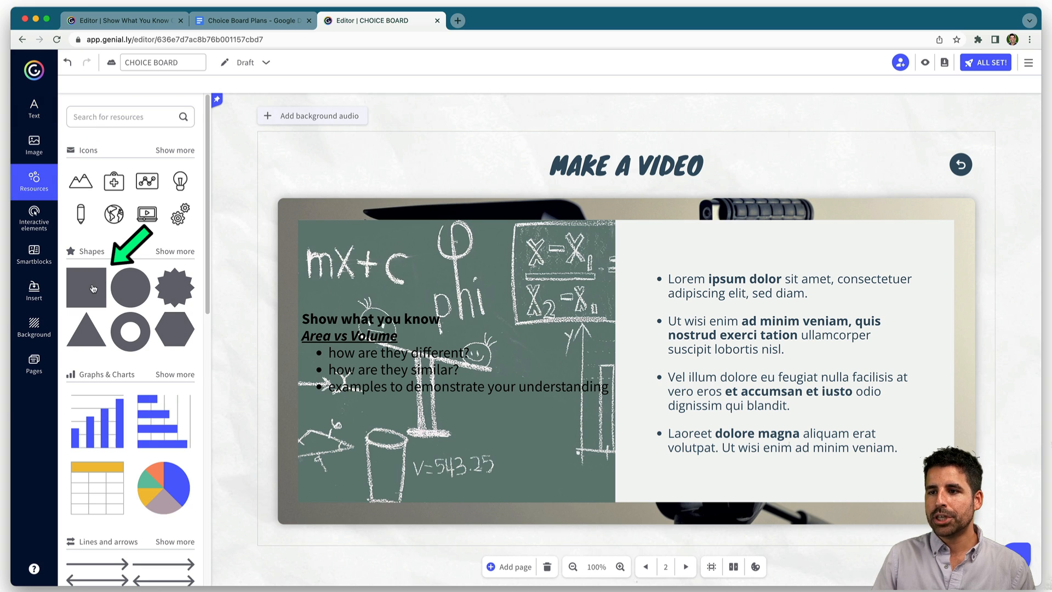
{"action": "left_click_drag", "start_coordinate": [93, 288], "coordinate": [378, 360]}
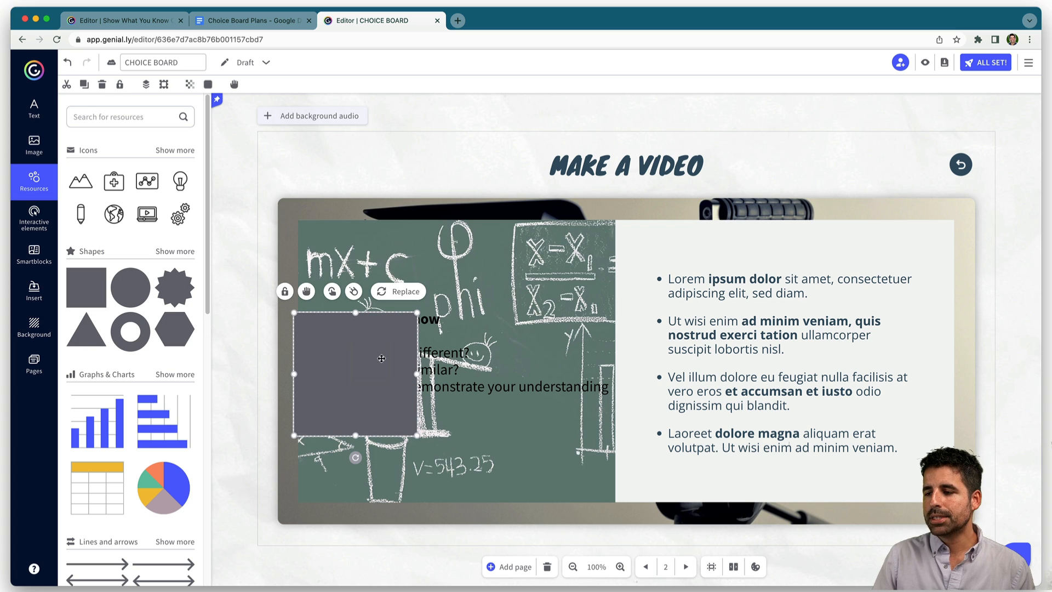
{"action": "left_click_drag", "start_coordinate": [383, 359], "coordinate": [387, 352]}
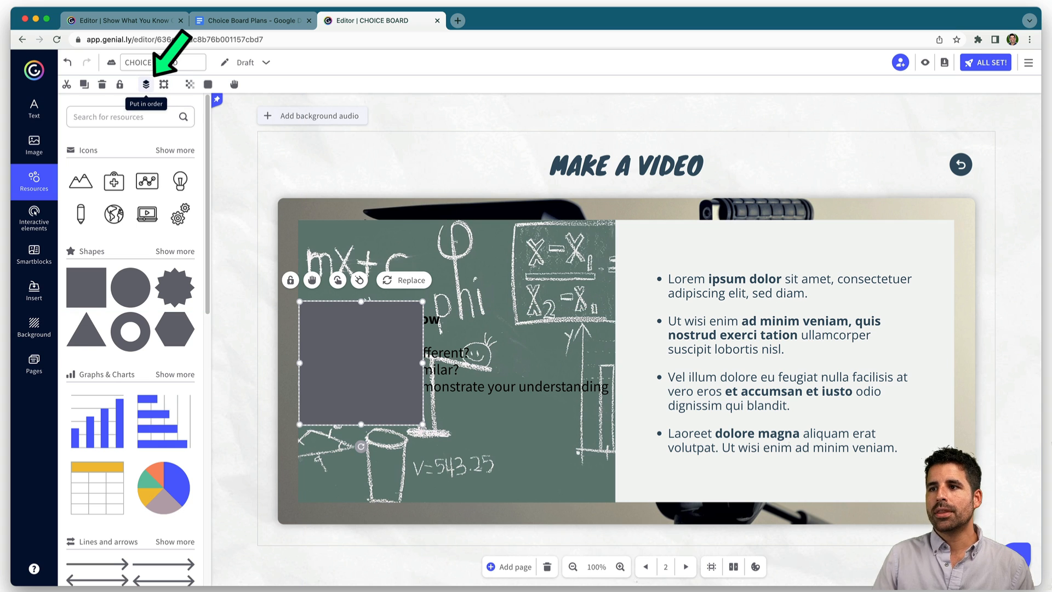
{"action": "left_click", "coordinate": [146, 83]}
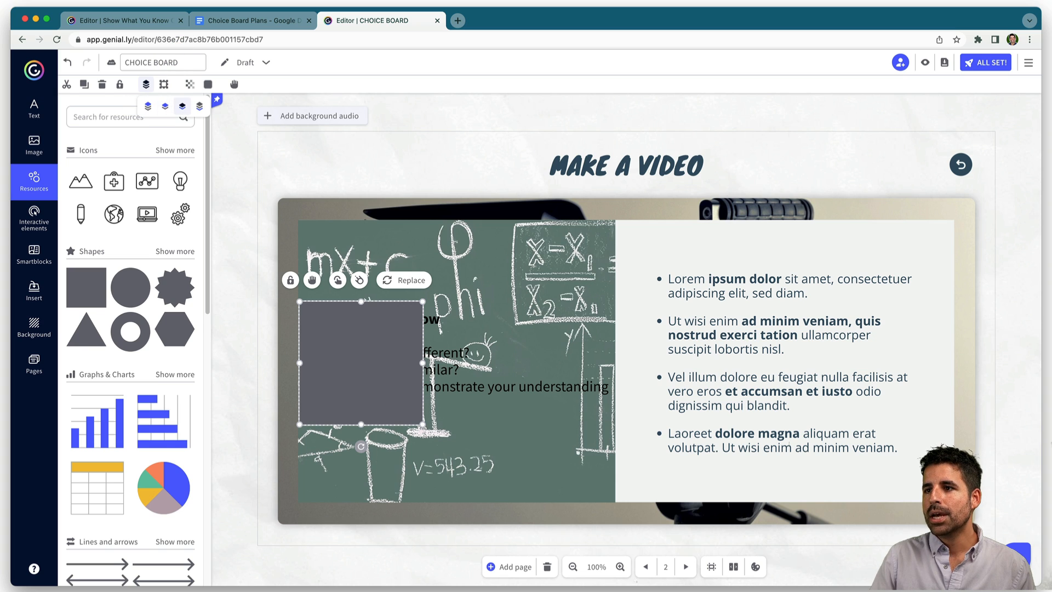
{"action": "left_click", "coordinate": [183, 106]}
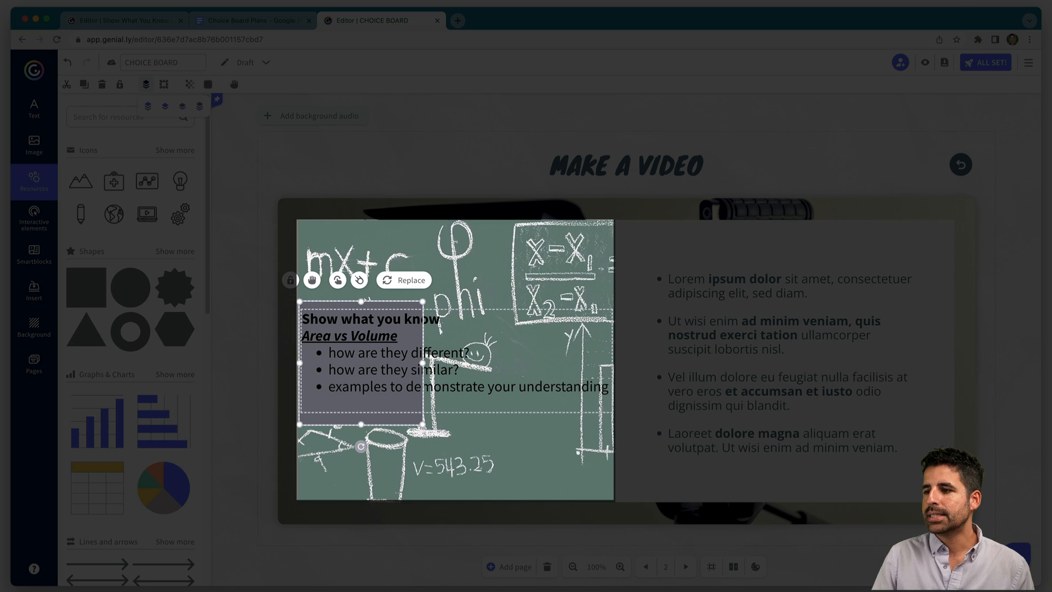
{"action": "left_click_drag", "start_coordinate": [422, 363], "coordinate": [612, 362]}
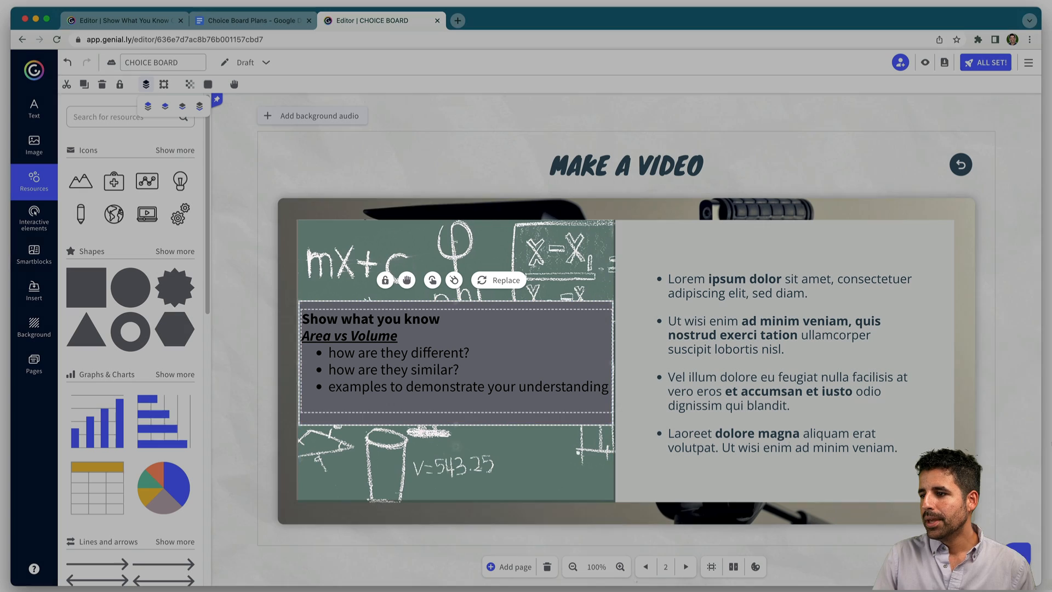
{"action": "left_click_drag", "start_coordinate": [612, 424], "coordinate": [272, 292]}
Color all of the prompt text white.
{"action": "left_click", "coordinate": [609, 389]}
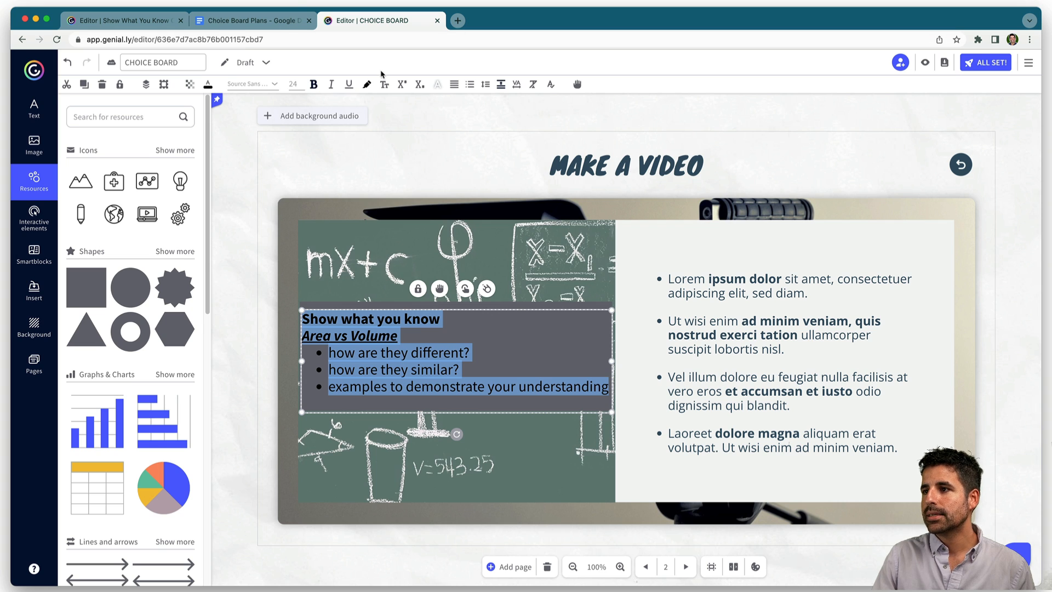
{"action": "left_click", "coordinate": [208, 85]}
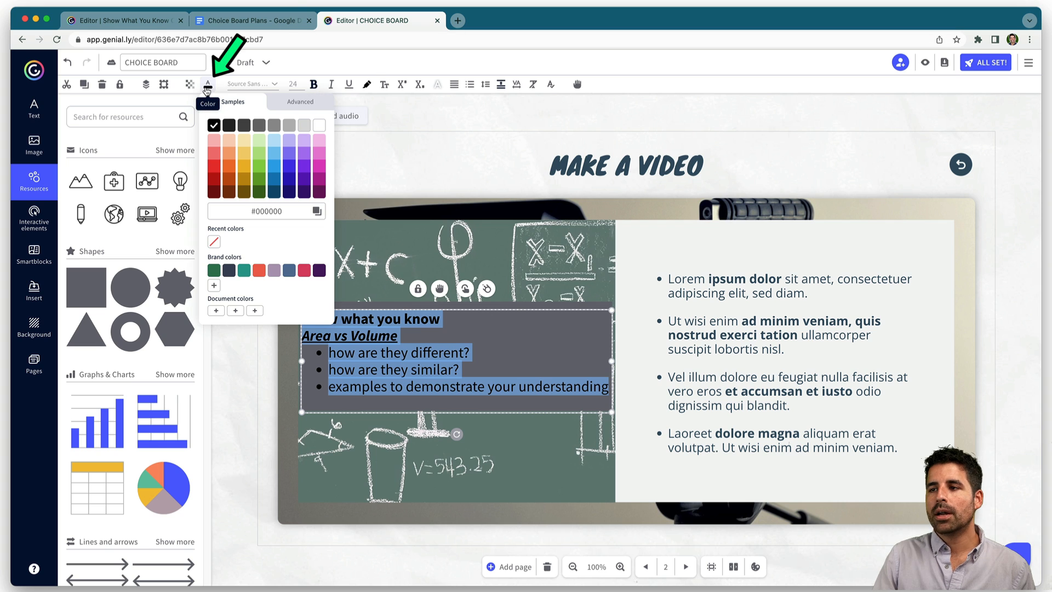
{"action": "left_click", "coordinate": [319, 126]}
{"action": "left_click", "coordinate": [314, 403]}
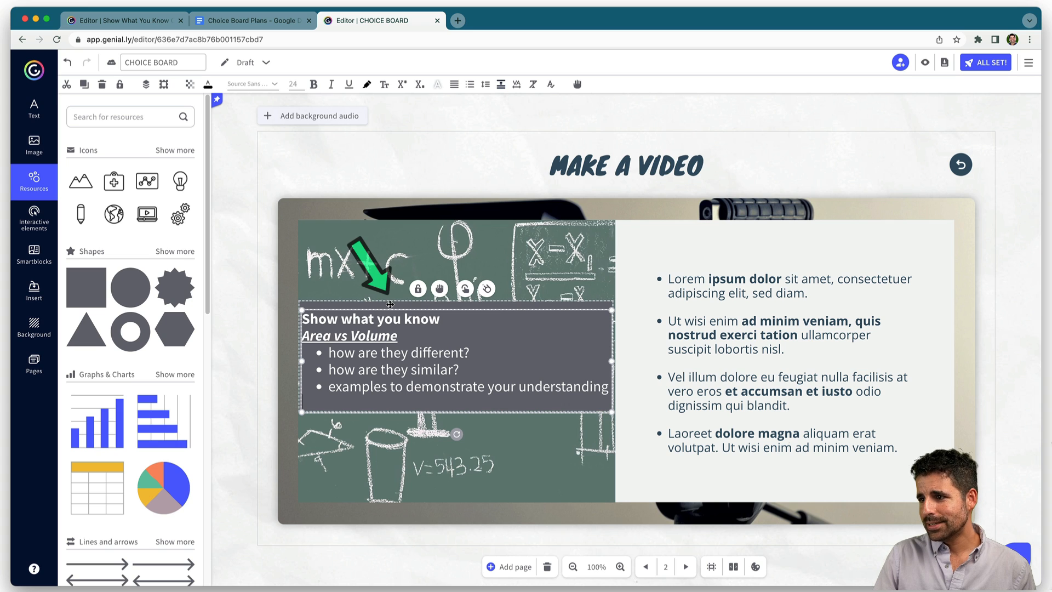
Change the color of the rectangle behind the prompt text to dark grey #242424.
{"action": "left_click", "coordinate": [390, 305]}
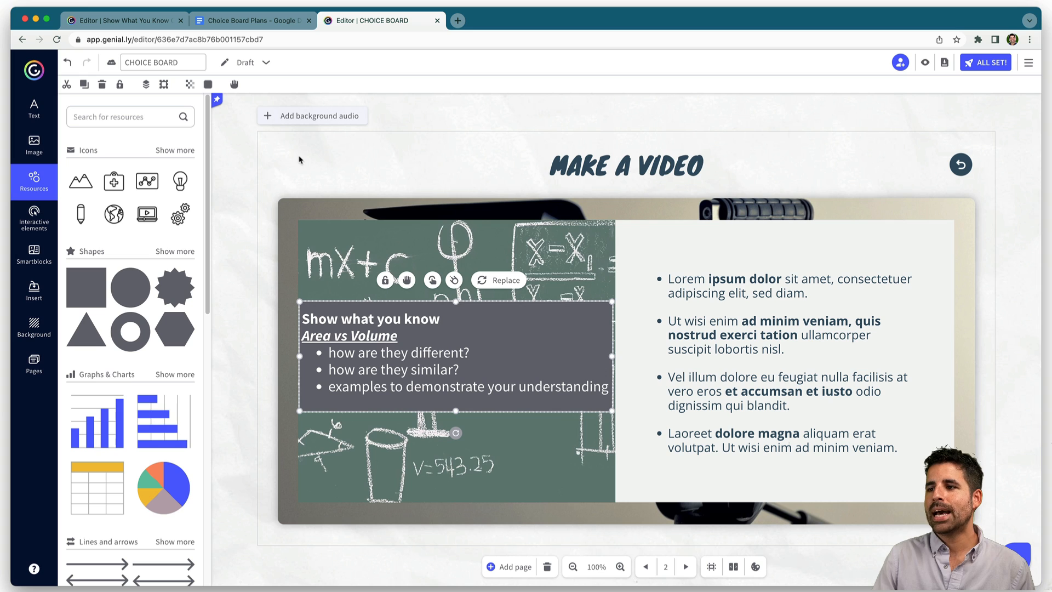
{"action": "left_click", "coordinate": [208, 85]}
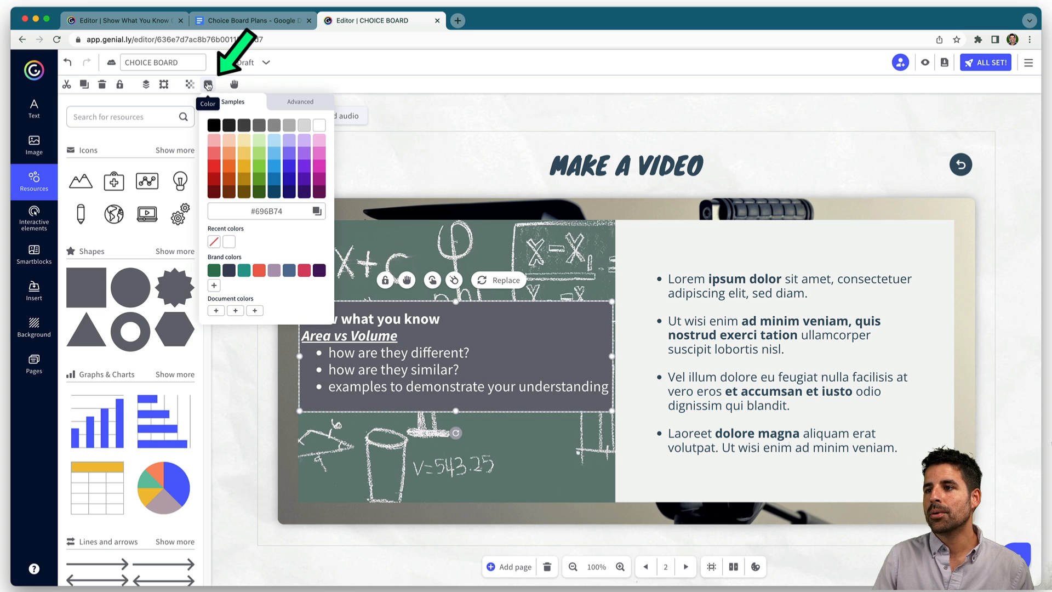
{"action": "left_click", "coordinate": [229, 125]}
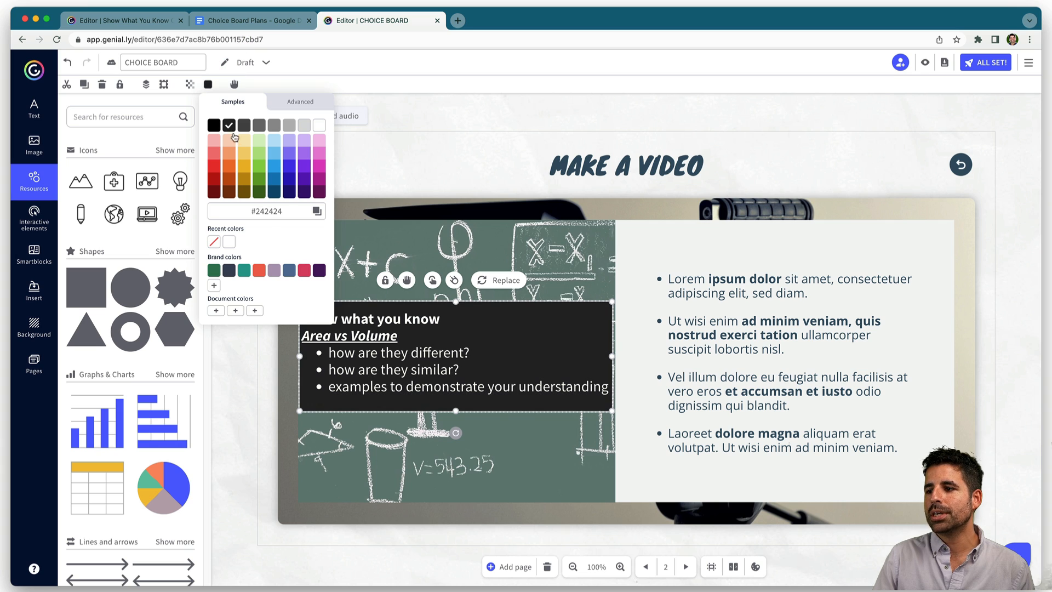
{"action": "left_click", "coordinate": [523, 254]}
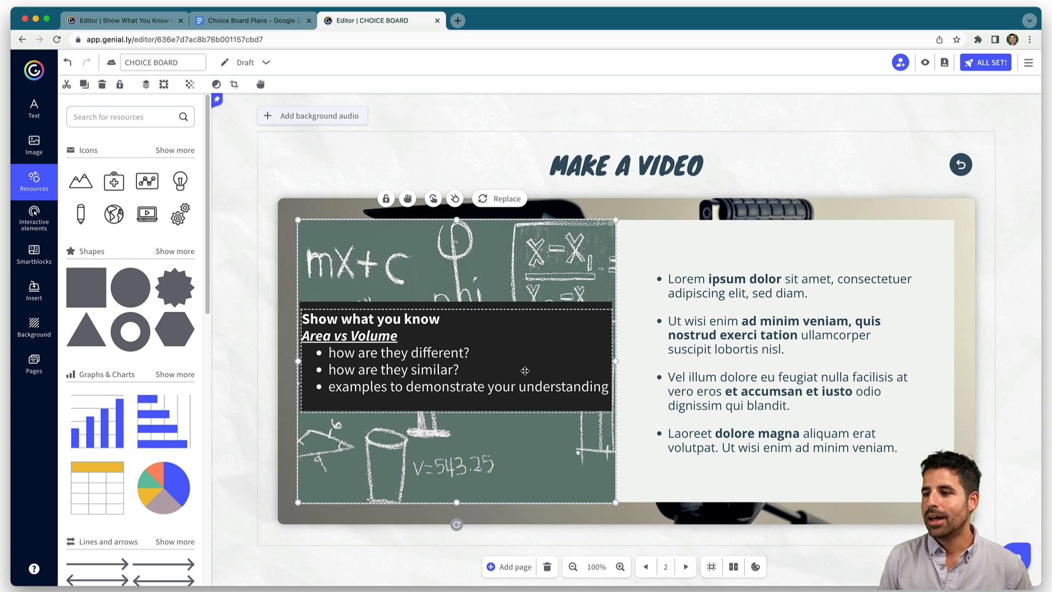
Switch to the Choice Board Plans Google Doc and copy the "DIRECTIONS: Create a 2 min video in Microsoft Flip" line under VIDEO.
{"action": "left_click", "coordinate": [251, 21]}
{"action": "scroll", "coordinate": [328, 350], "scroll_direction": "down", "scroll_amount": 1}
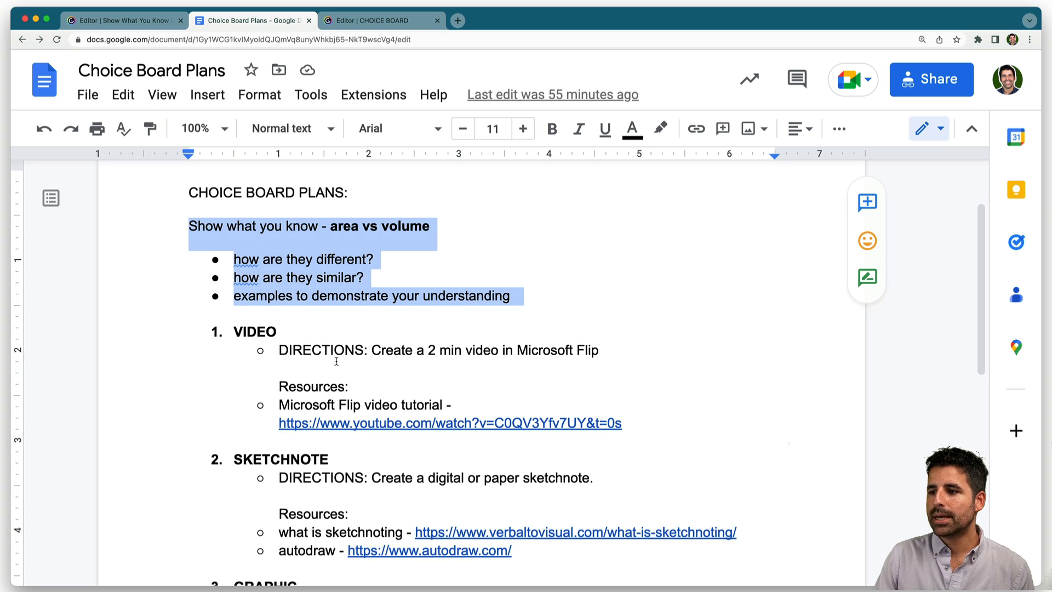
{"action": "left_click_drag", "start_coordinate": [281, 343], "coordinate": [598, 349]}
{"action": "key", "text": "super+c"}
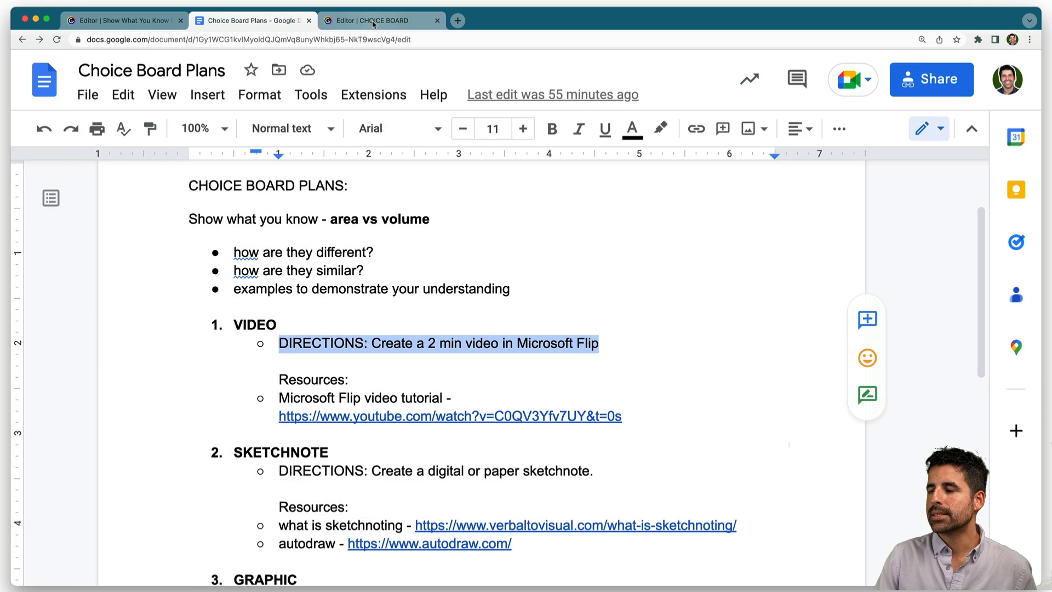
Back in the Genially editor, replace the placeholder bullets with the copied directions, setting "DIRECTIONS:" as a bold heading on its own line.
{"action": "left_click", "coordinate": [372, 23]}
{"action": "double_click", "coordinate": [668, 279]}
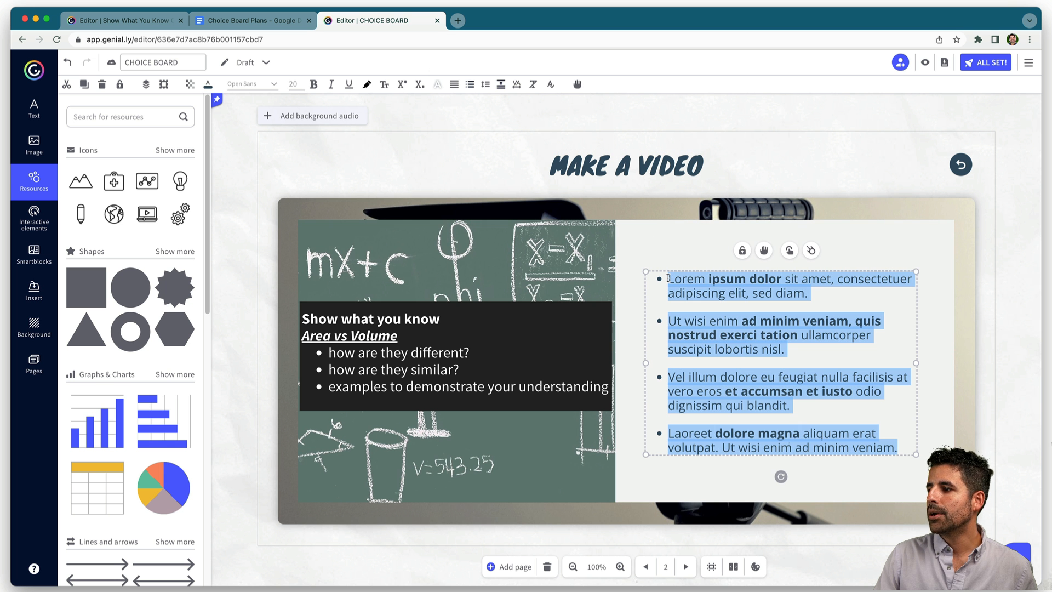
{"action": "key", "text": "BackSpace"}
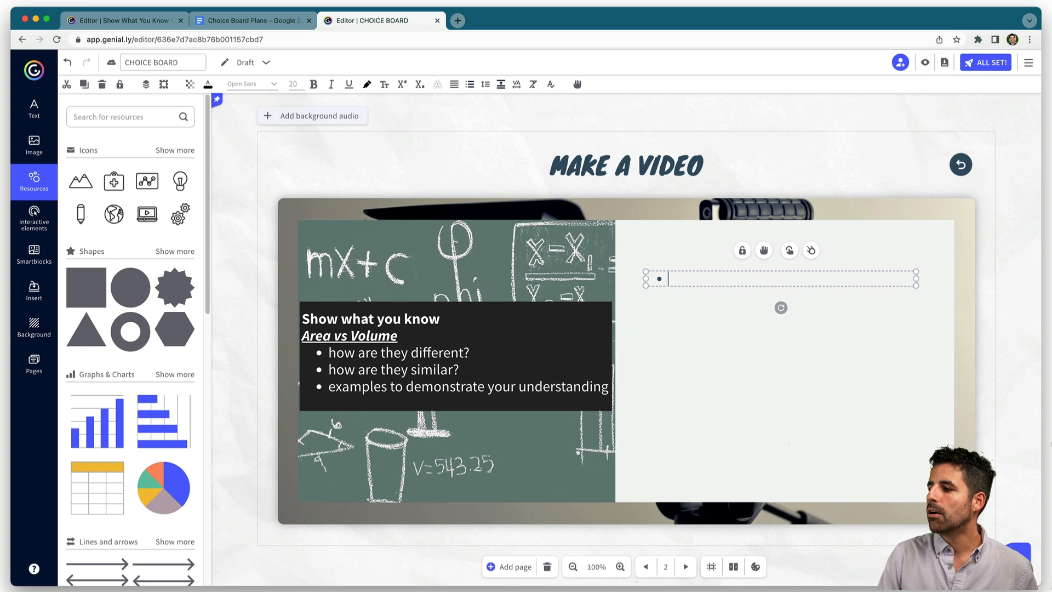
{"action": "key", "text": "super+v"}
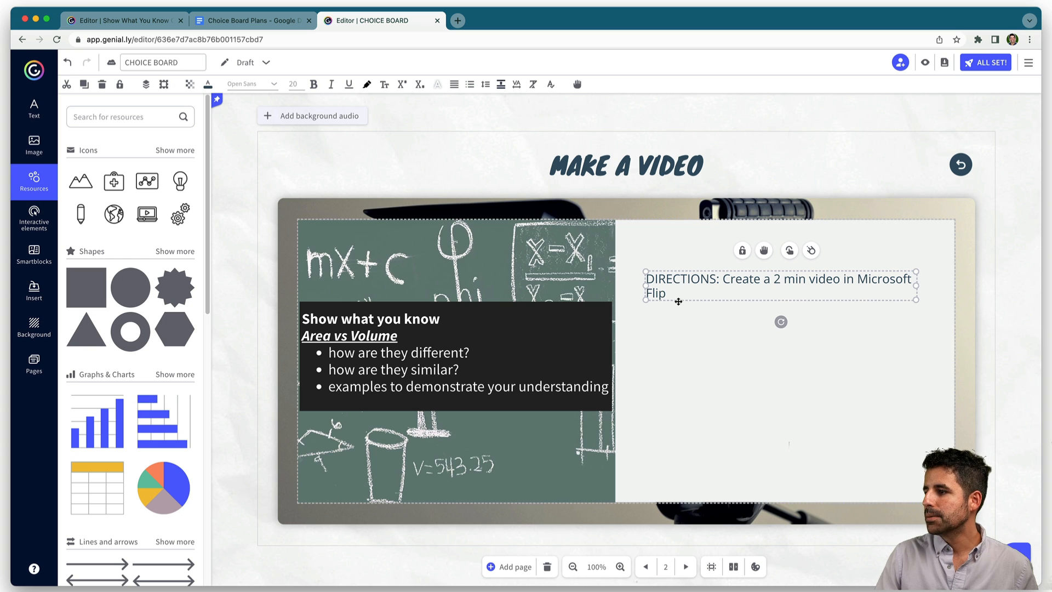
{"action": "left_click_drag", "start_coordinate": [719, 281], "coordinate": [675, 280]}
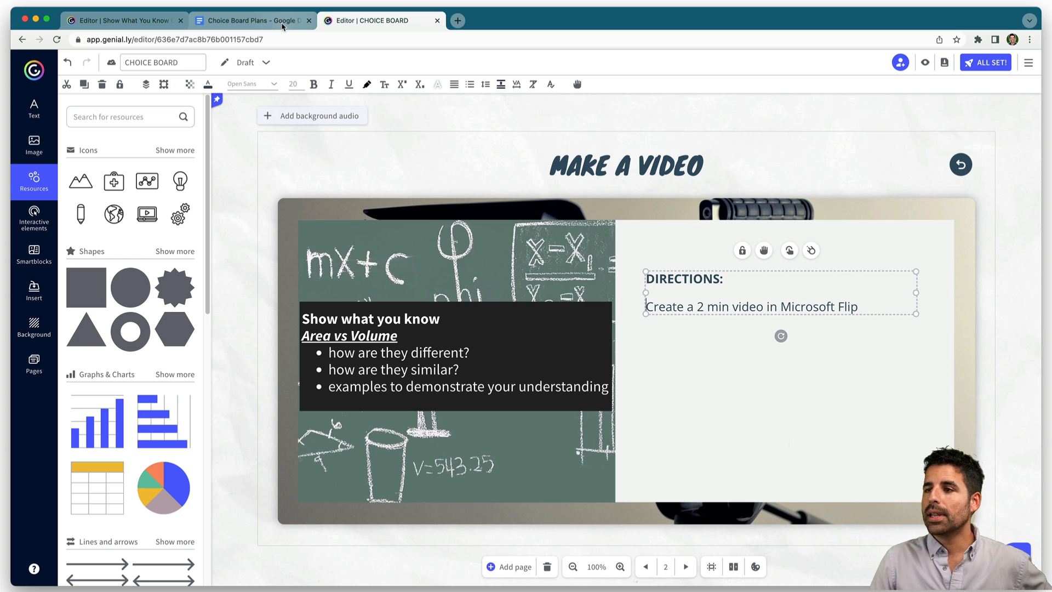
Switch to the Choice Board Plans Google Doc and copy the YouTube link of the Microsoft Flip video tutorial under VIDEO.
{"action": "left_click", "coordinate": [250, 22]}
{"action": "scroll", "coordinate": [271, 304], "scroll_direction": "down", "scroll_amount": 2}
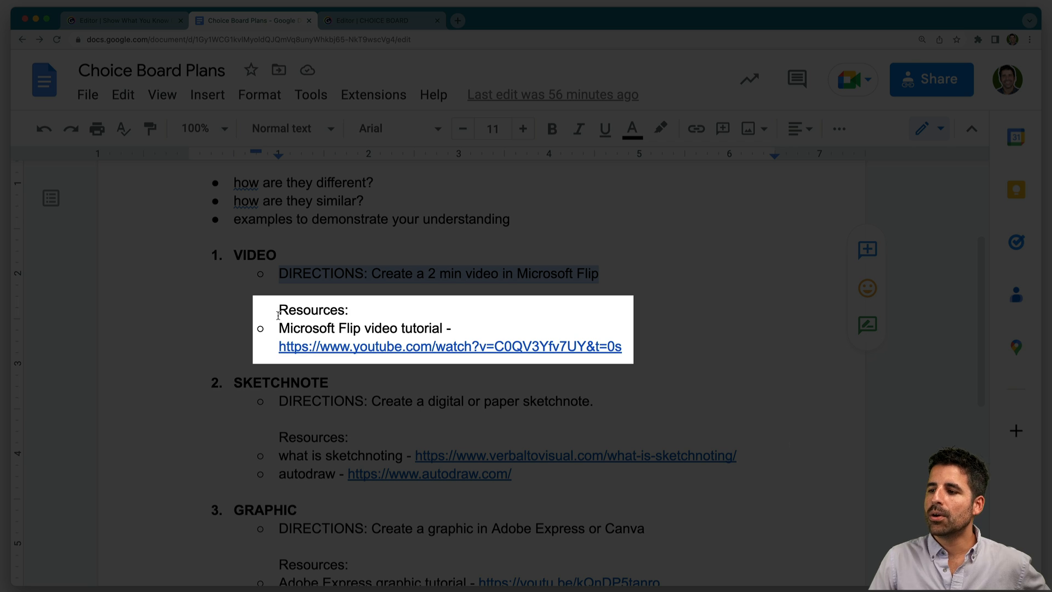
{"action": "left_click_drag", "start_coordinate": [625, 346], "coordinate": [278, 355]}
{"action": "key", "text": "ctrl+c"}
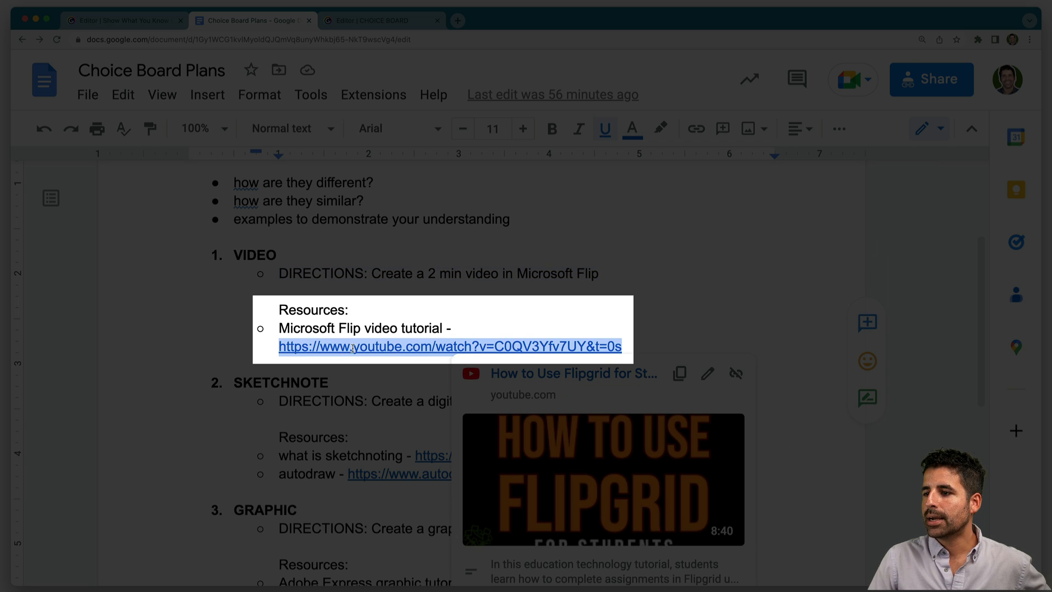
Back in the Genially editor, add a dark WATCH text button below the directions and relabel it "FLIP TUTORIAL".
{"action": "key", "text": "ctrl+Tab"}
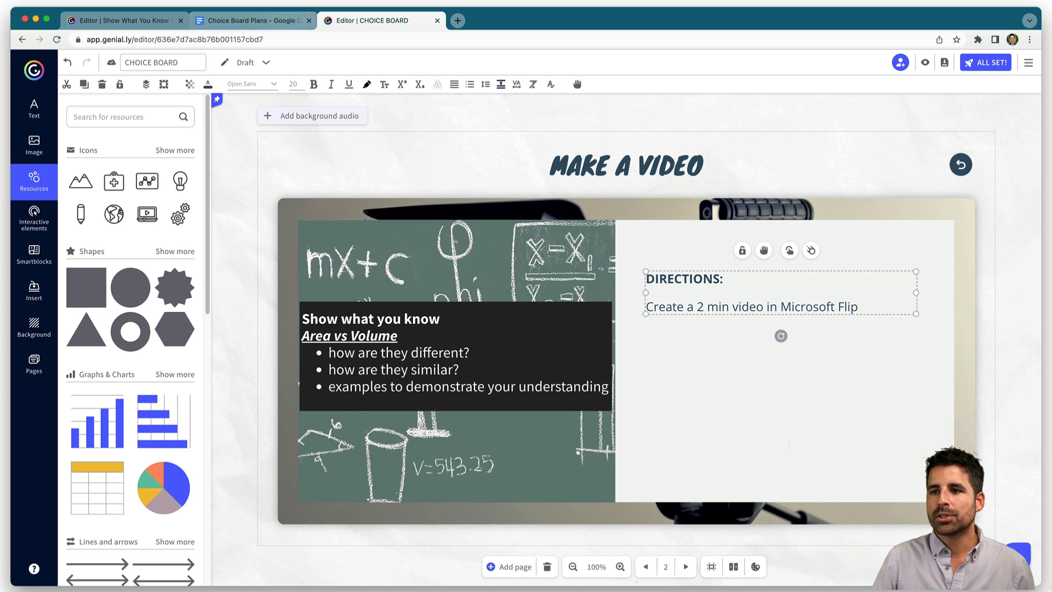
{"action": "left_click", "coordinate": [34, 218]}
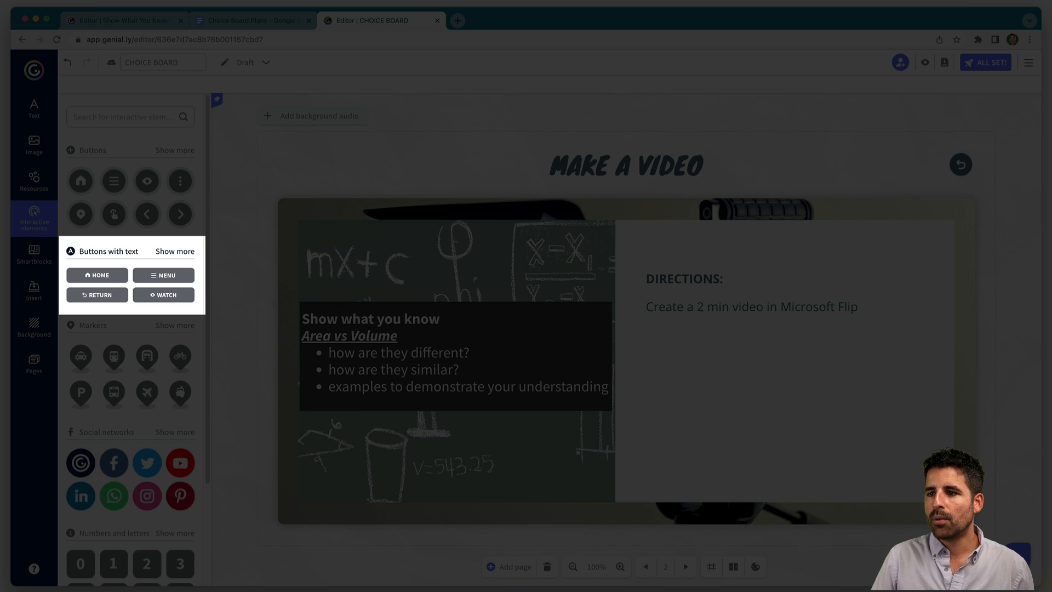
{"action": "left_click", "coordinate": [171, 251]}
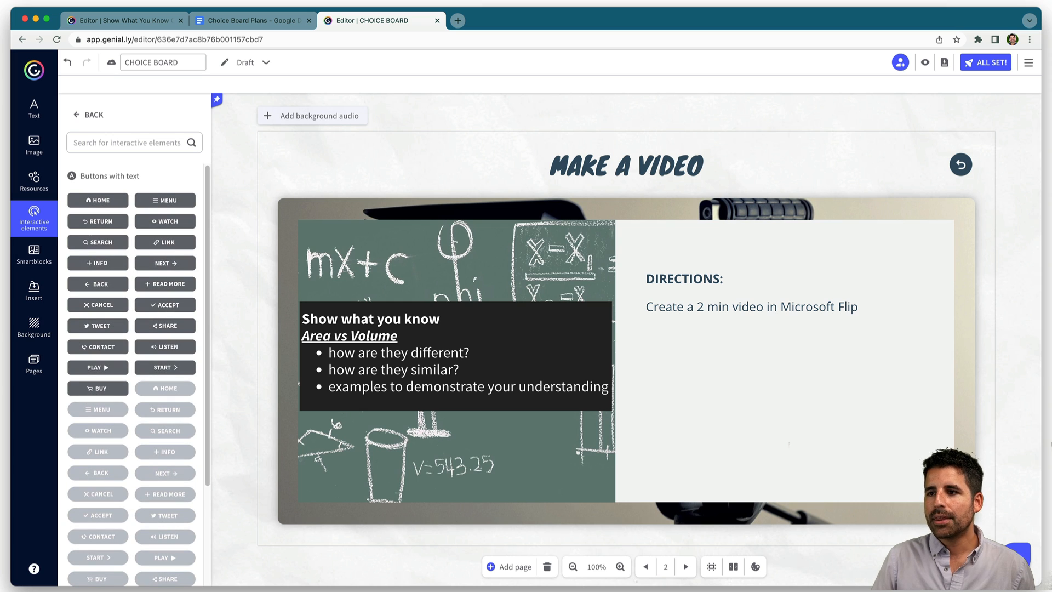
{"action": "left_click_drag", "start_coordinate": [164, 220], "coordinate": [734, 376]}
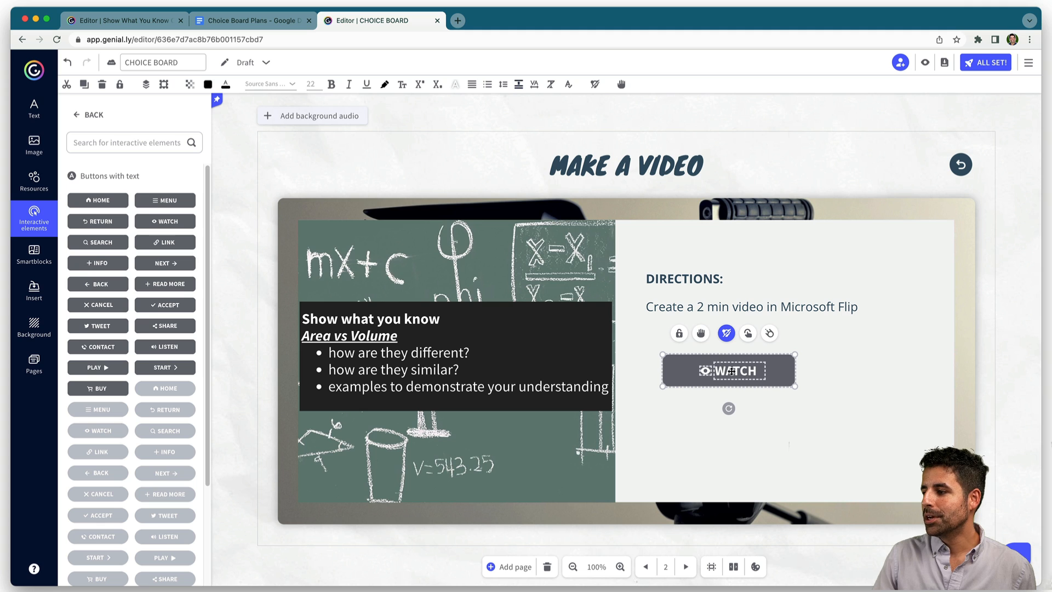
{"action": "double_click", "coordinate": [731, 371]}
{"action": "type", "text": "FLIP TUTORIAL"}
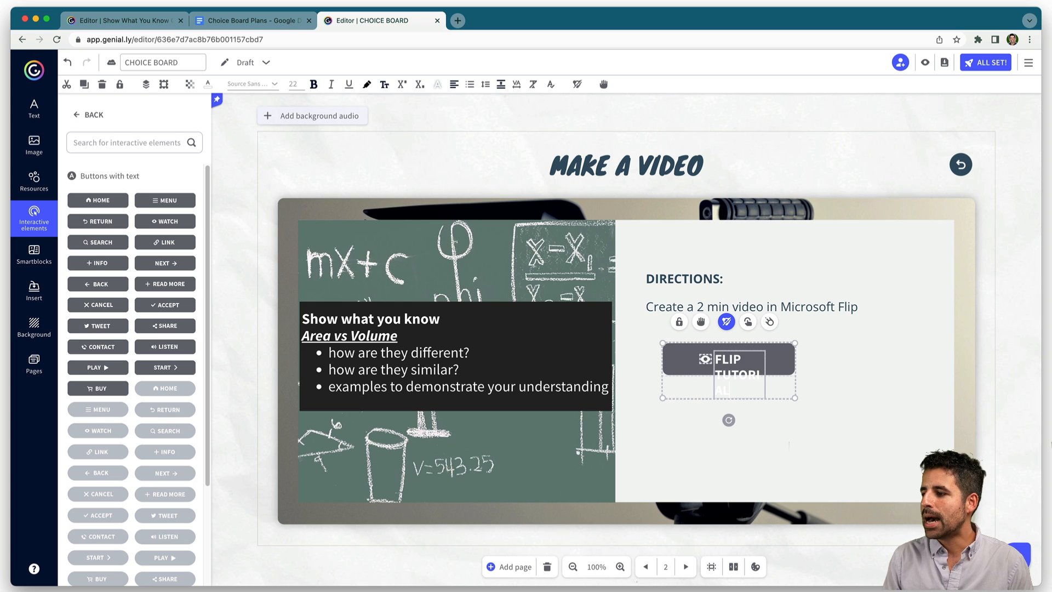
Ungroup the FLIP TUTORIAL button and widen its label box and background rectangle so the label fits on one line.
{"action": "left_click_drag", "start_coordinate": [795, 343], "coordinate": [795, 369]}
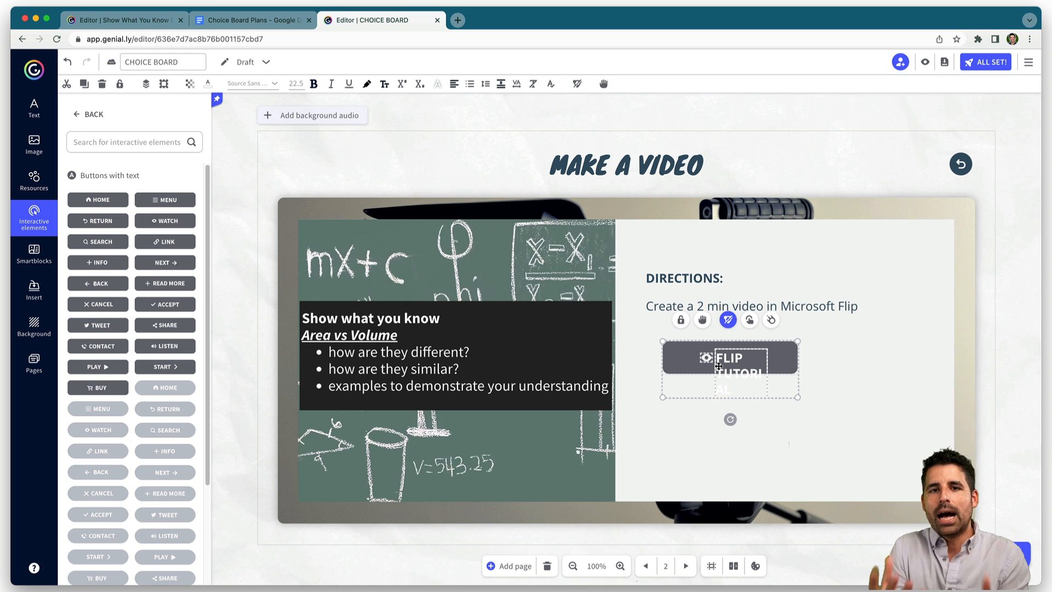
{"action": "left_click", "coordinate": [729, 320]}
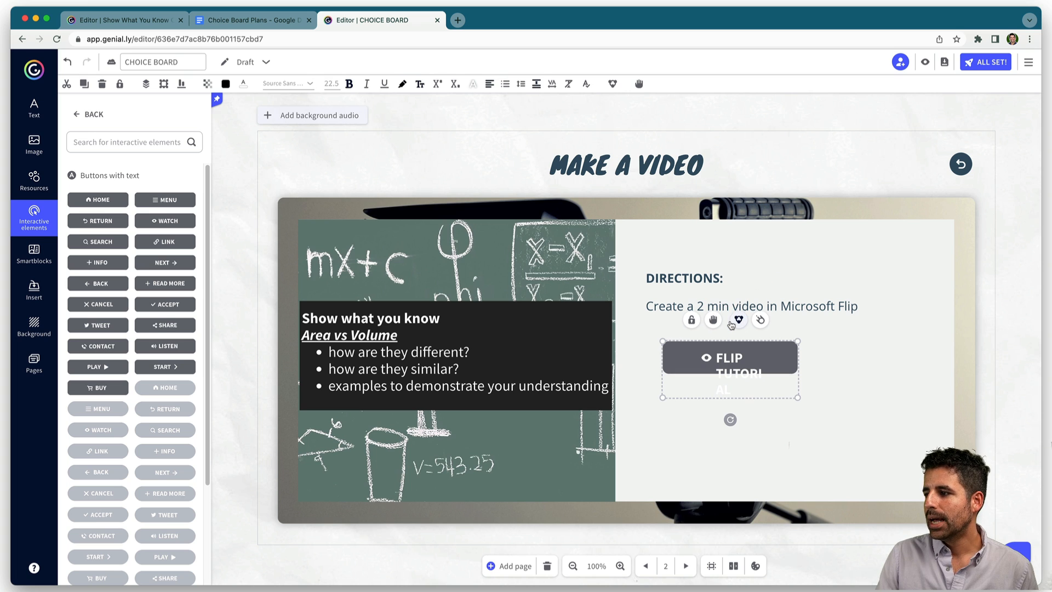
{"action": "left_click", "coordinate": [735, 373]}
{"action": "left_click_drag", "start_coordinate": [765, 373], "coordinate": [846, 369]}
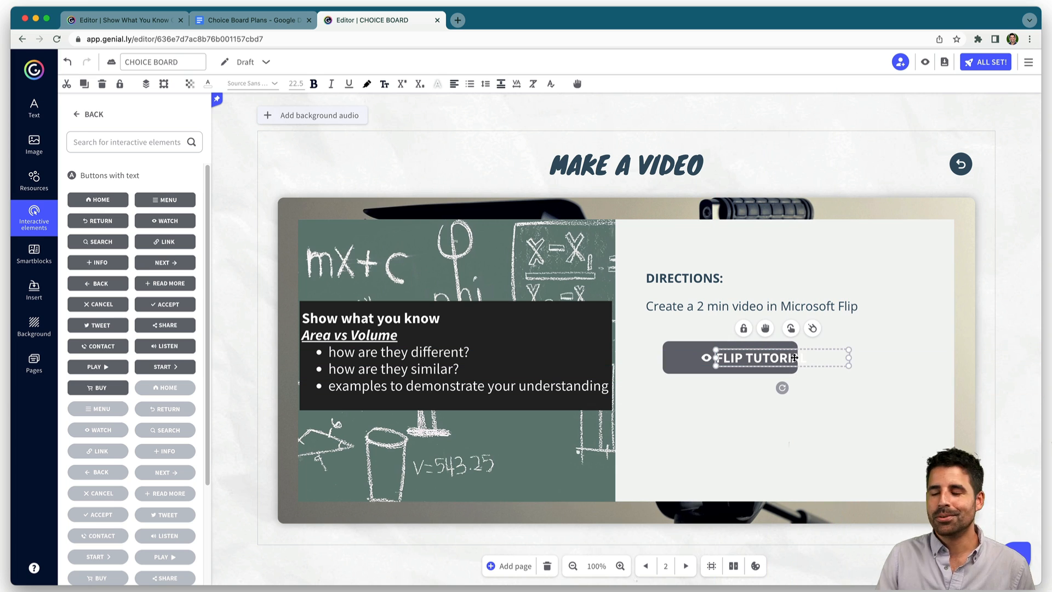
{"action": "left_click", "coordinate": [700, 343]}
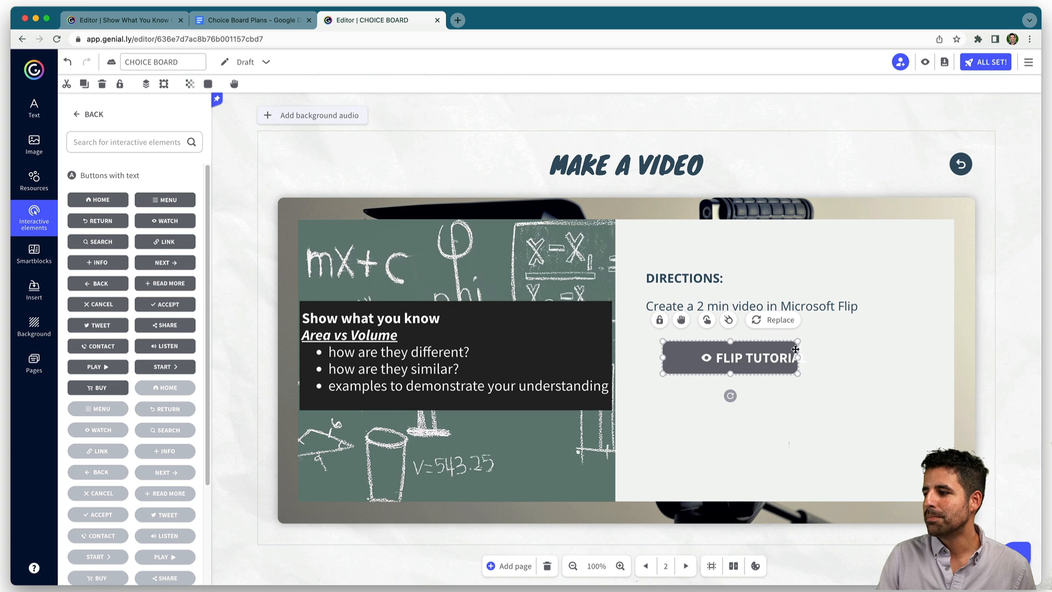
{"action": "left_click_drag", "start_coordinate": [801, 357], "coordinate": [853, 355]}
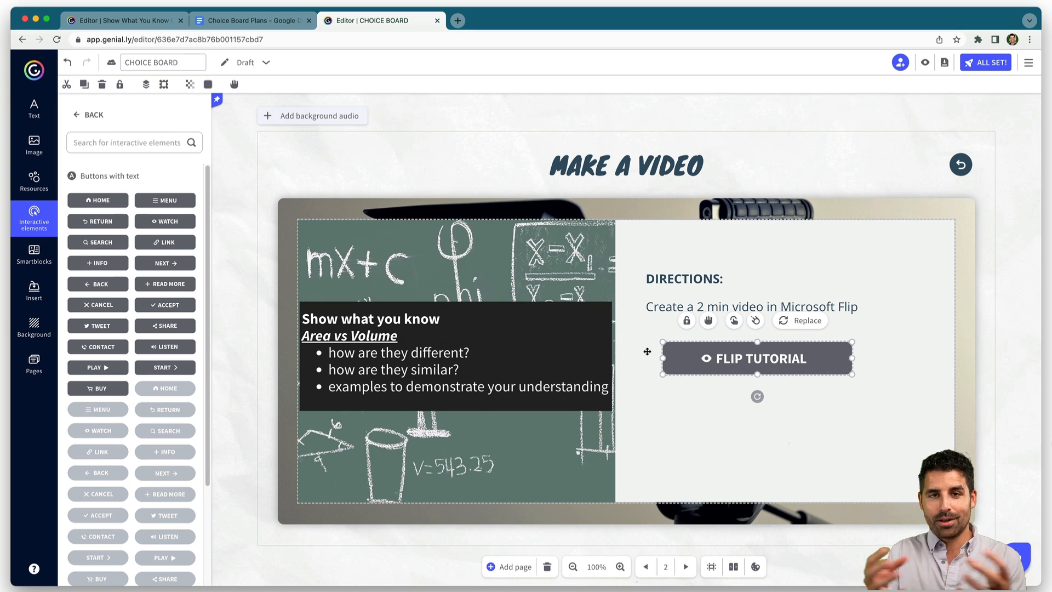
Group the FLIP TUTORIAL label, eye icon and background rectangle back into one button.
{"action": "left_click", "coordinate": [738, 360]}
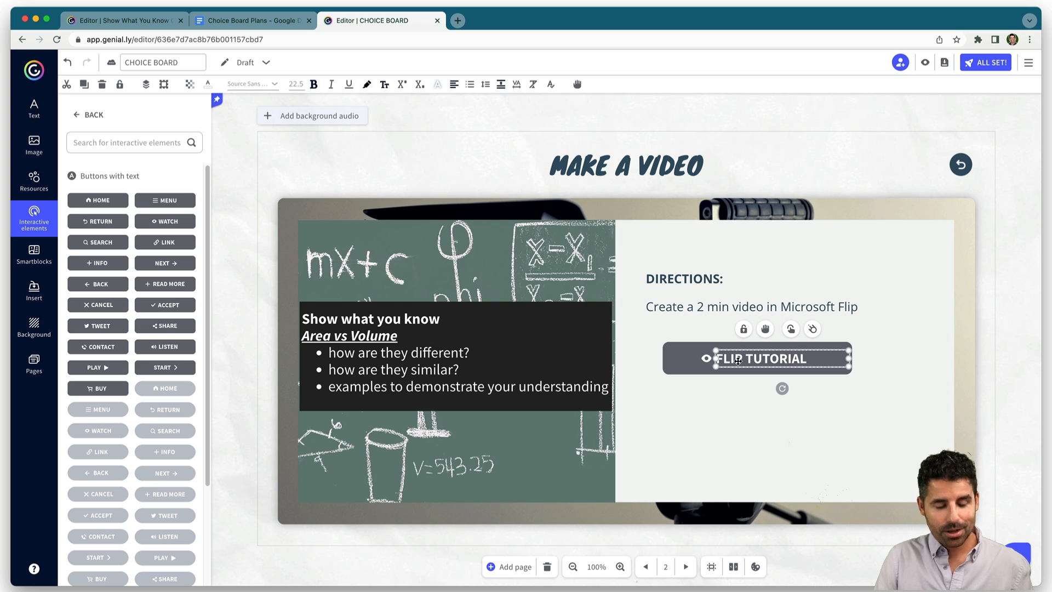
{"action": "left_click", "coordinate": [706, 358], "text": "shift"}
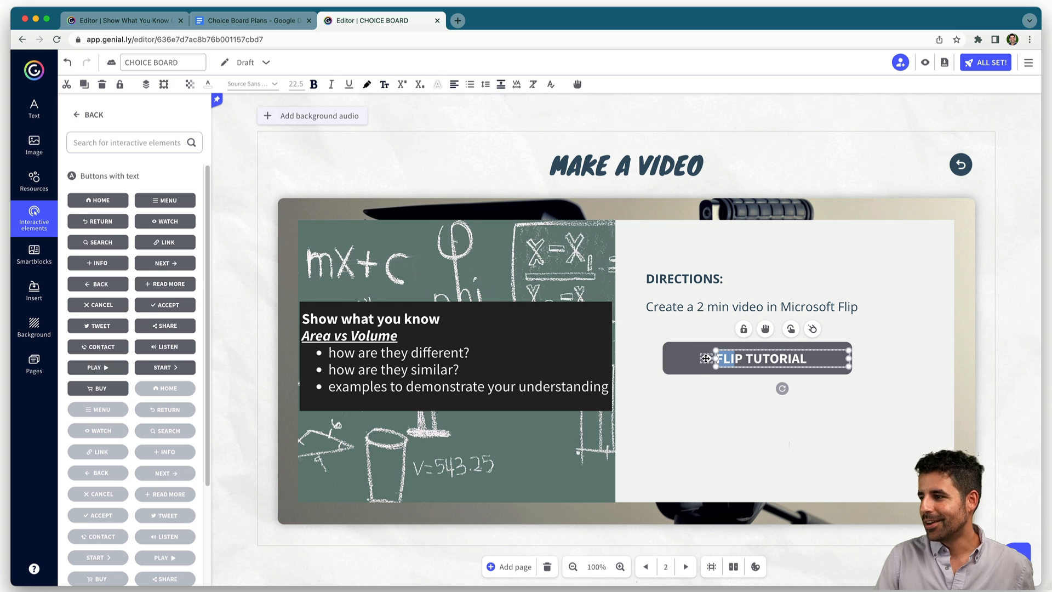
{"action": "left_click", "coordinate": [687, 356], "text": "shift"}
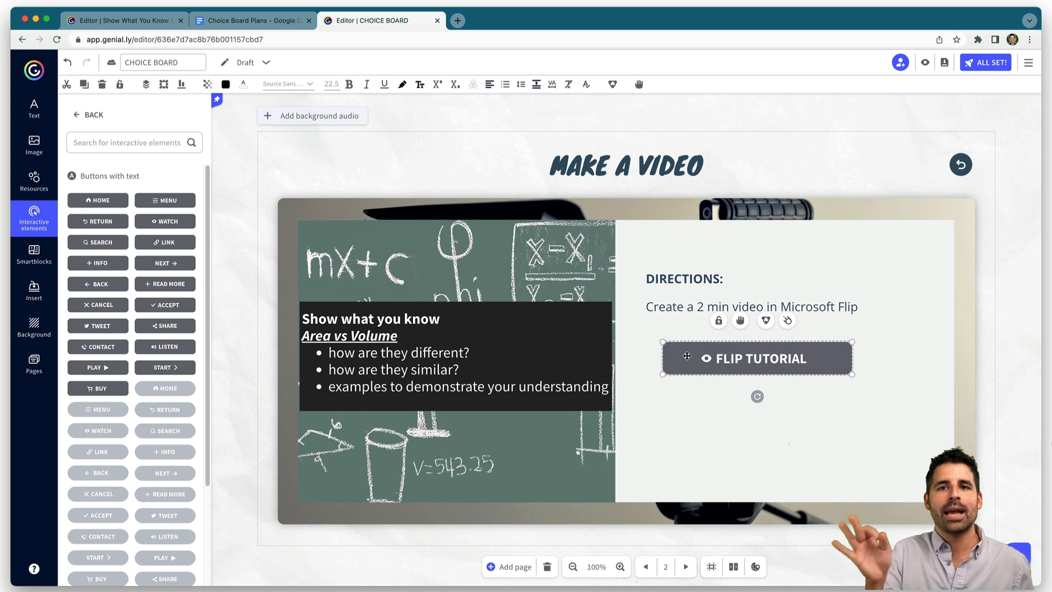
{"action": "left_click", "coordinate": [765, 323]}
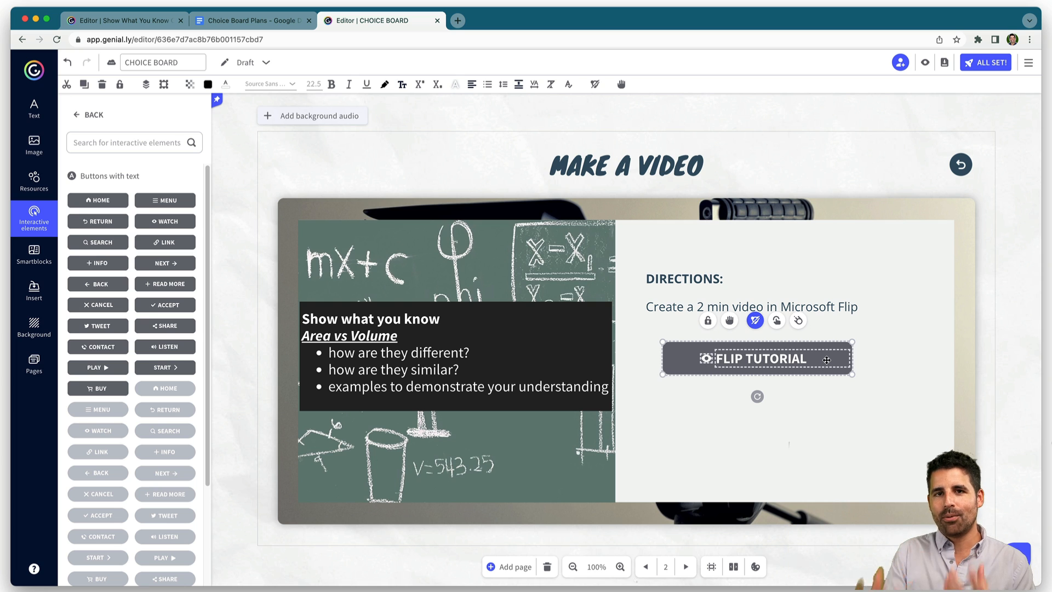
Add a Window interaction to the FLIP TUTORIAL button and set the window size to Large.
{"action": "left_click", "coordinate": [776, 321]}
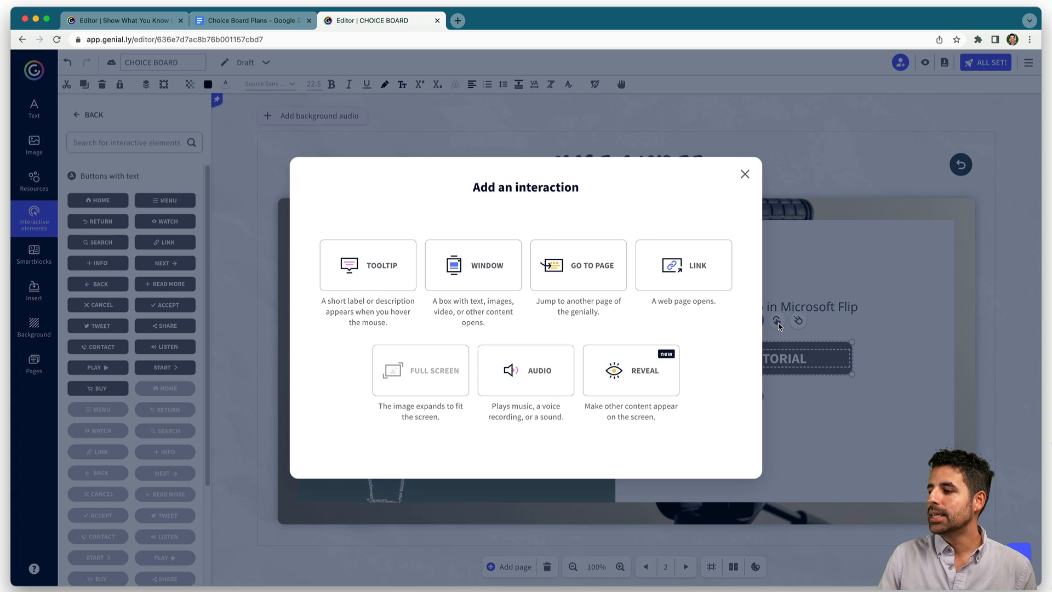
{"action": "left_click", "coordinate": [473, 280]}
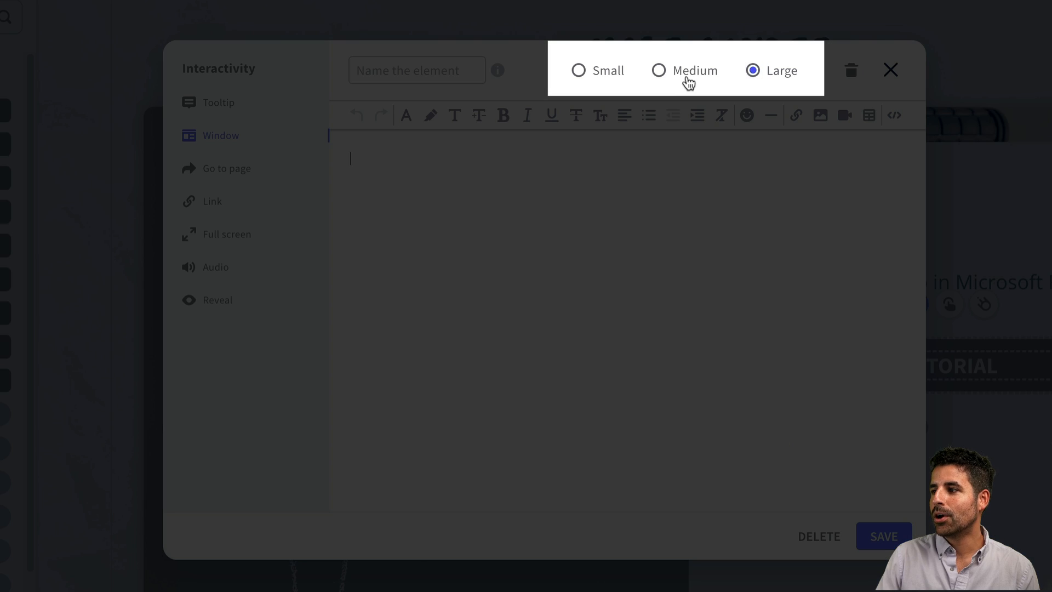
{"action": "left_click", "coordinate": [682, 81]}
{"action": "left_click", "coordinate": [601, 73]}
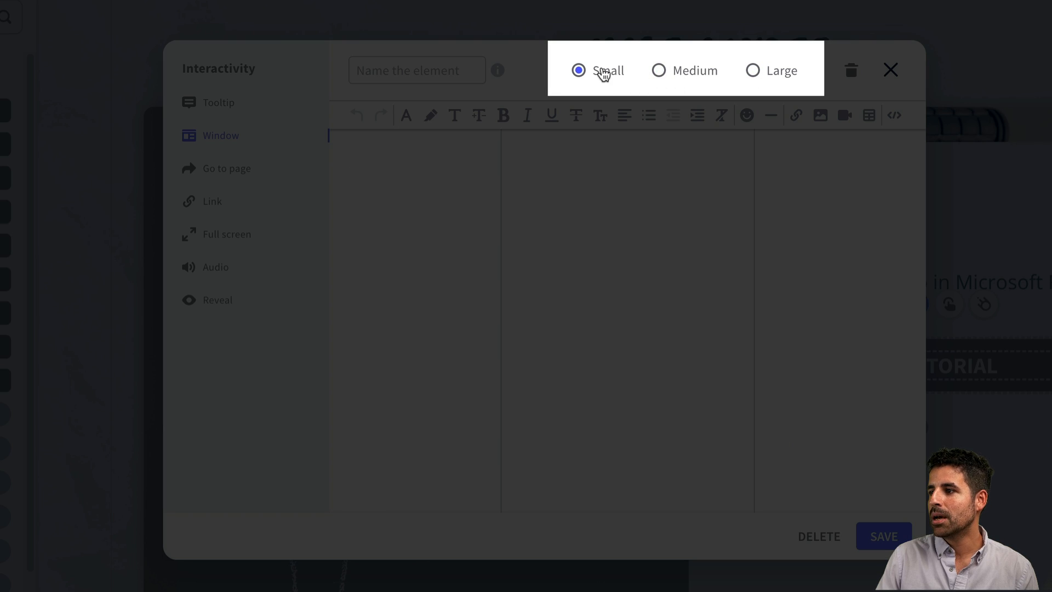
{"action": "left_click", "coordinate": [751, 72]}
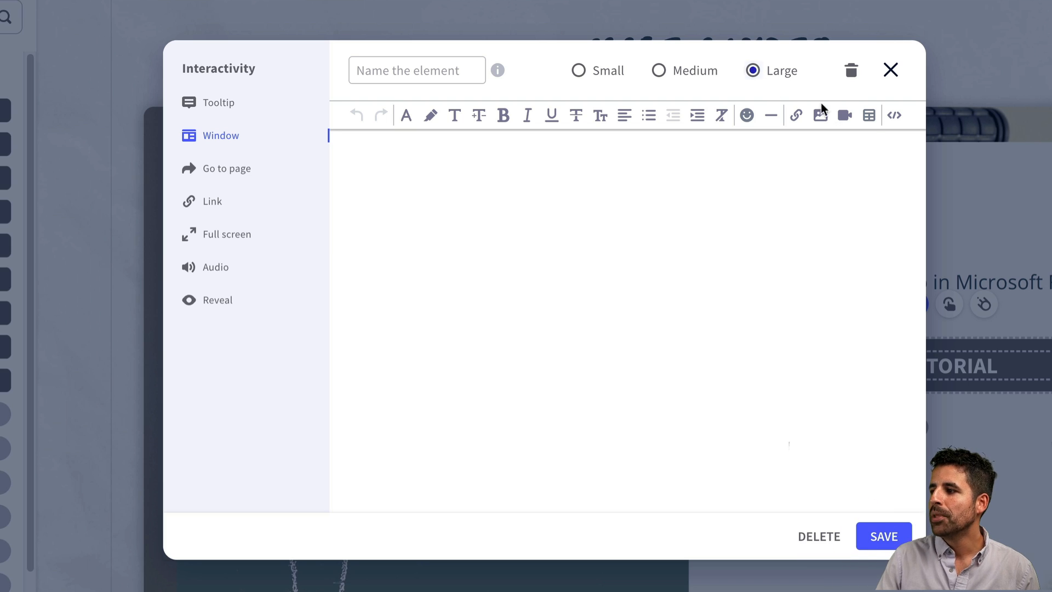
Insert the copied YouTube tutorial as a video in the interaction window, without autoplay, and save the interaction.
{"action": "left_click", "coordinate": [846, 118]}
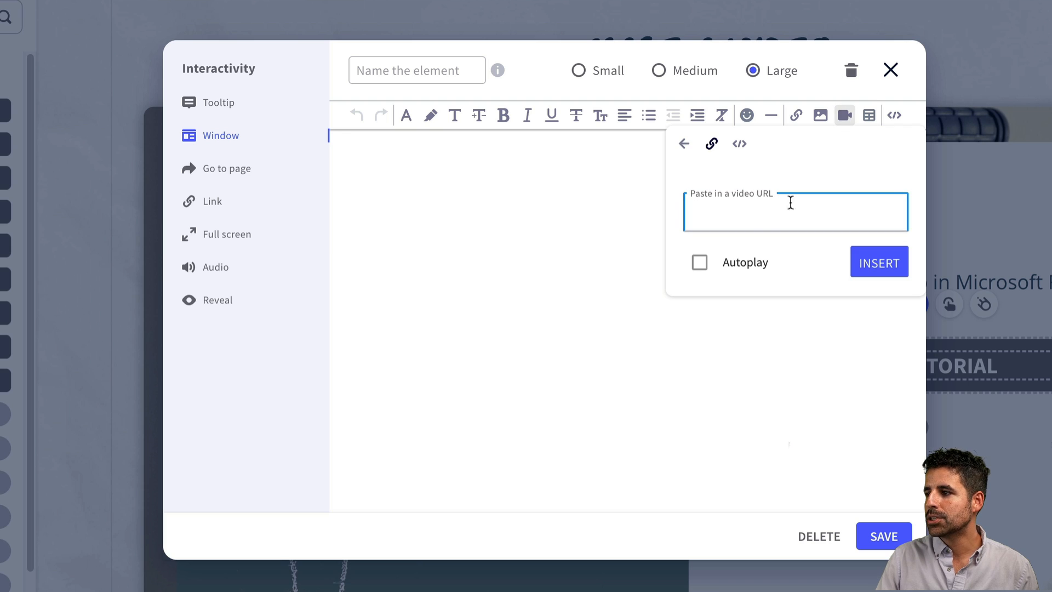
{"action": "key", "text": "ctrl+v"}
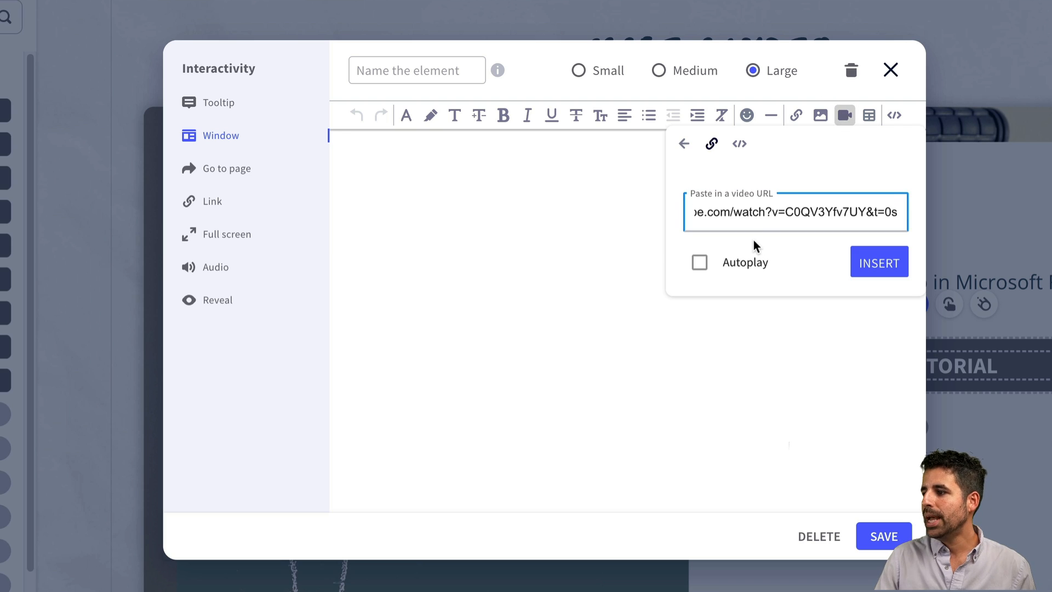
{"action": "left_click", "coordinate": [866, 265]}
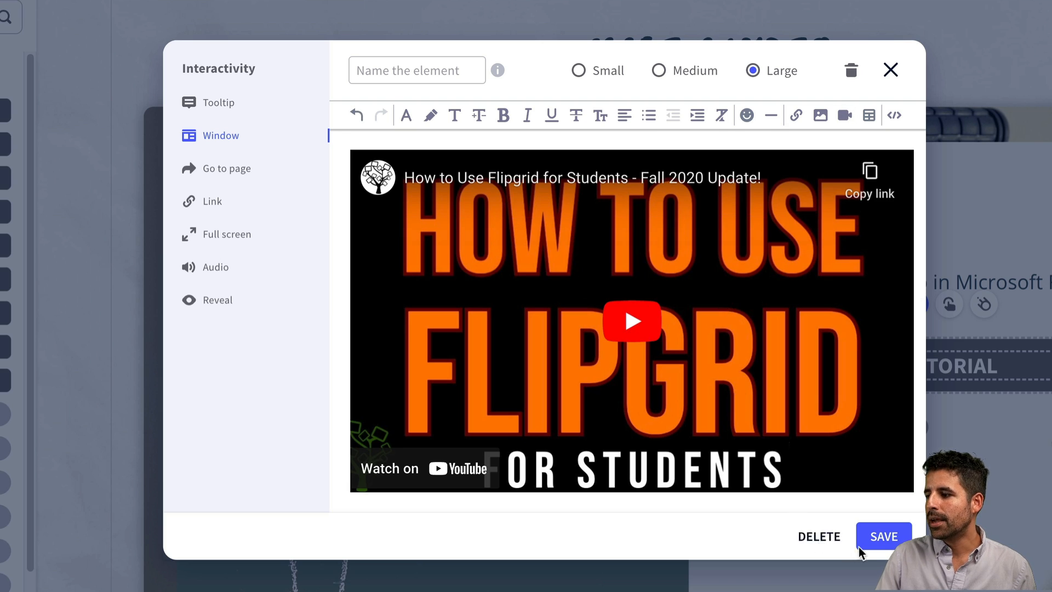
{"action": "left_click", "coordinate": [876, 542]}
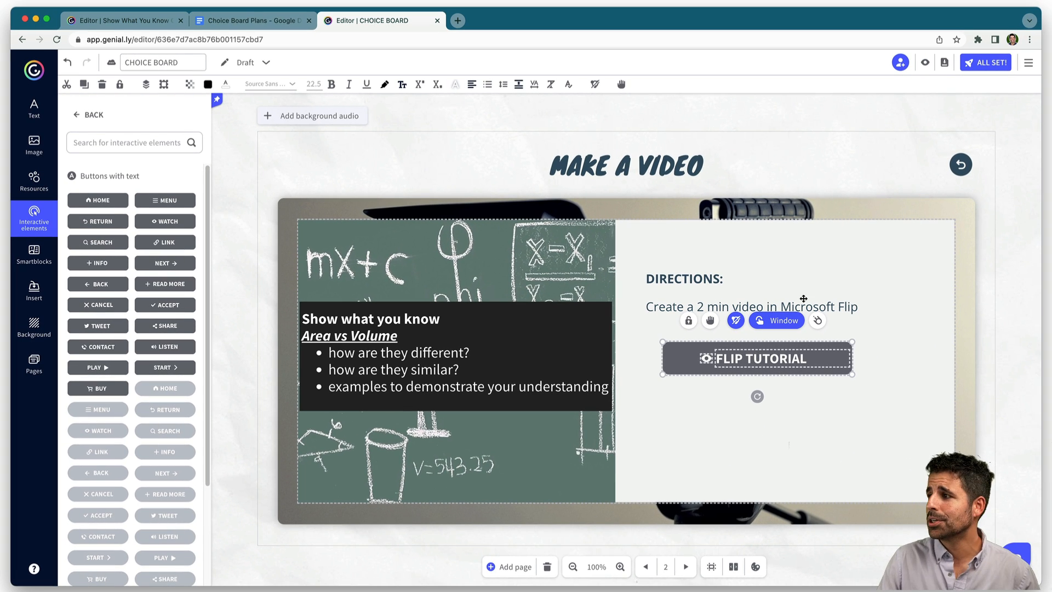
Preview the page, play the FLIP TUTORIAL button's video in its window and in full screen, and return to editing.
{"action": "left_click", "coordinate": [925, 64]}
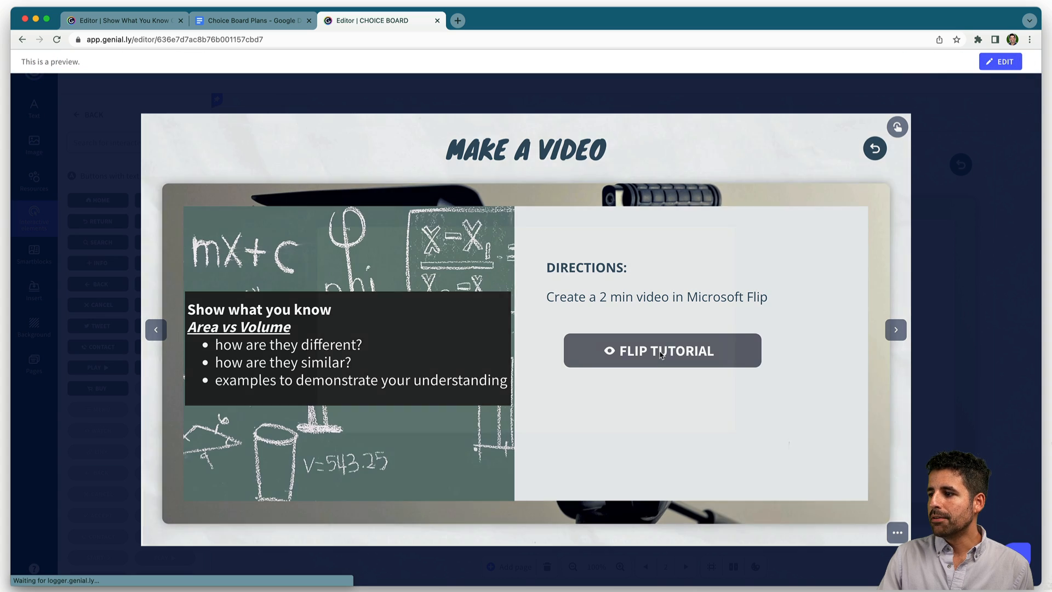
{"action": "left_click", "coordinate": [661, 354]}
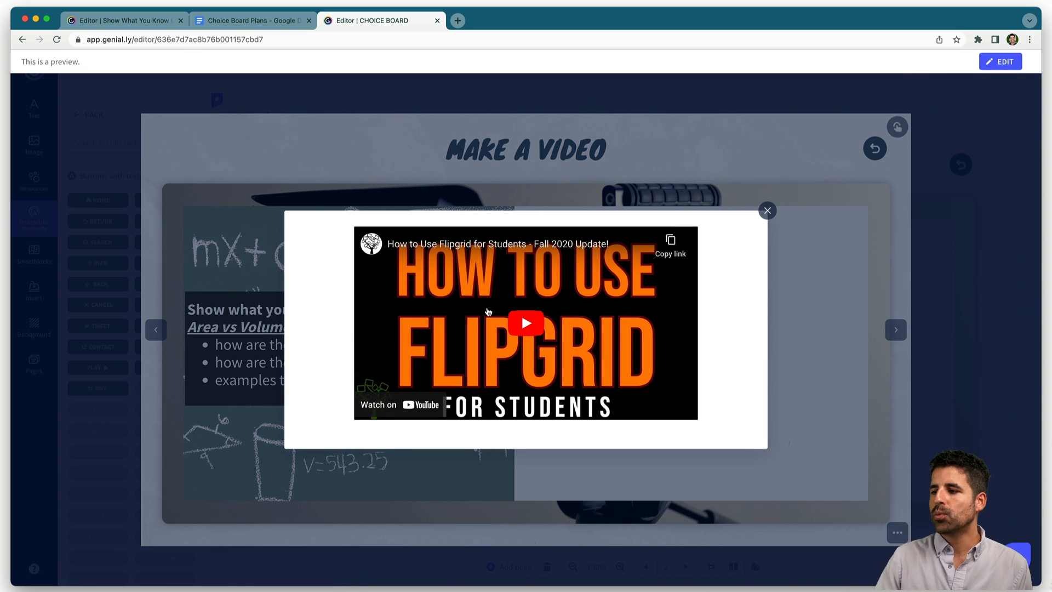
{"action": "left_click", "coordinate": [524, 322]}
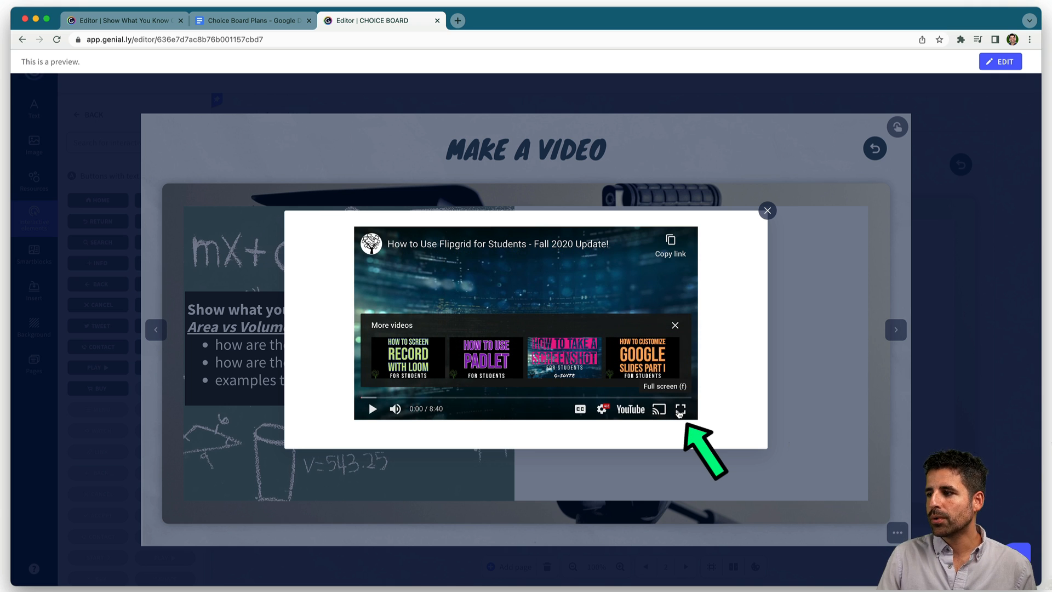
{"action": "left_click", "coordinate": [680, 411]}
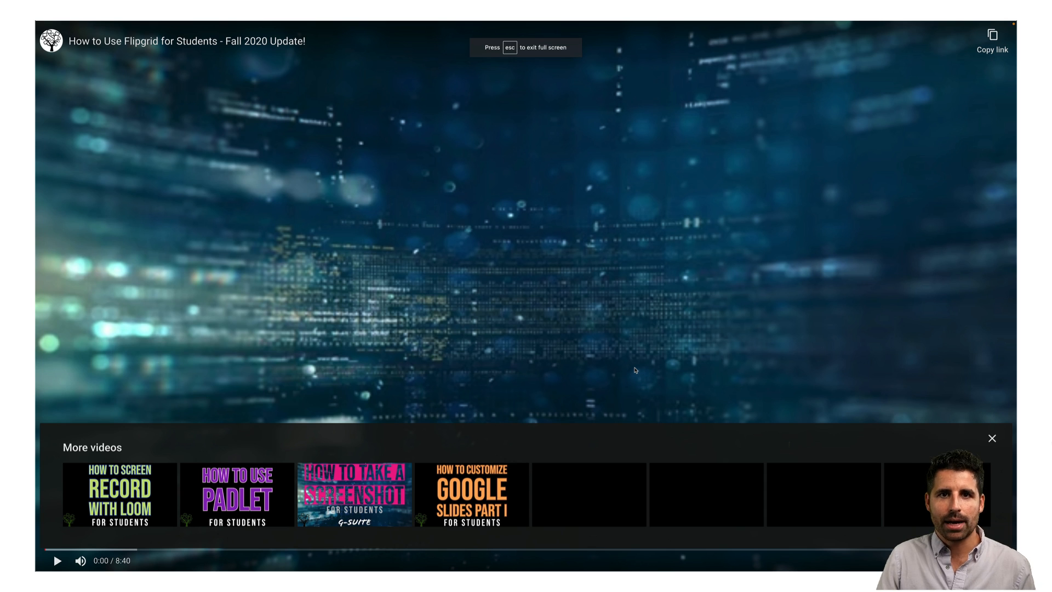
{"action": "key", "text": "Escape"}
{"action": "left_click", "coordinate": [766, 212]}
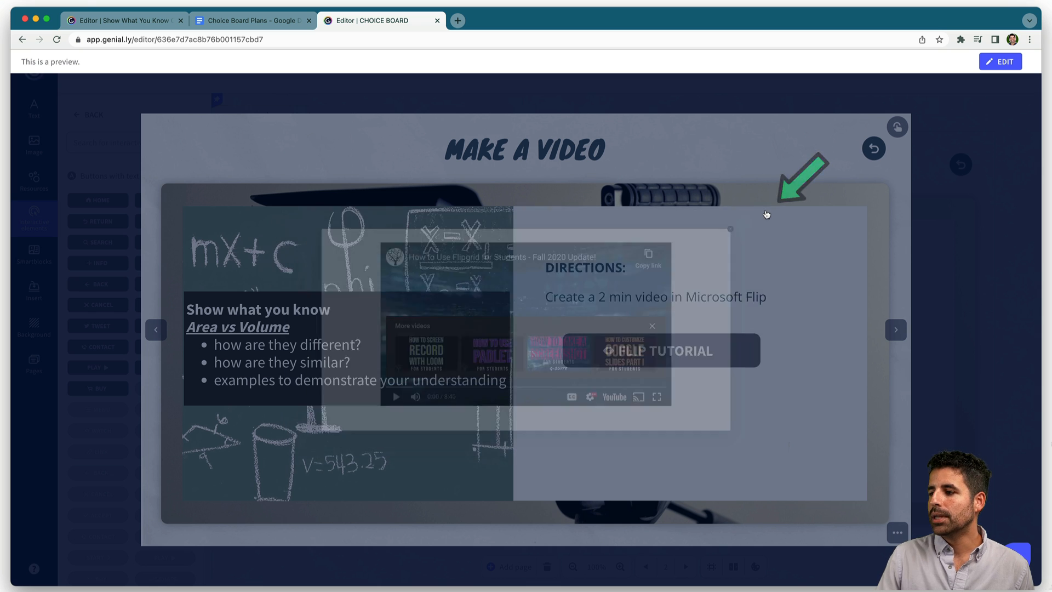
{"action": "key", "text": "Escape"}
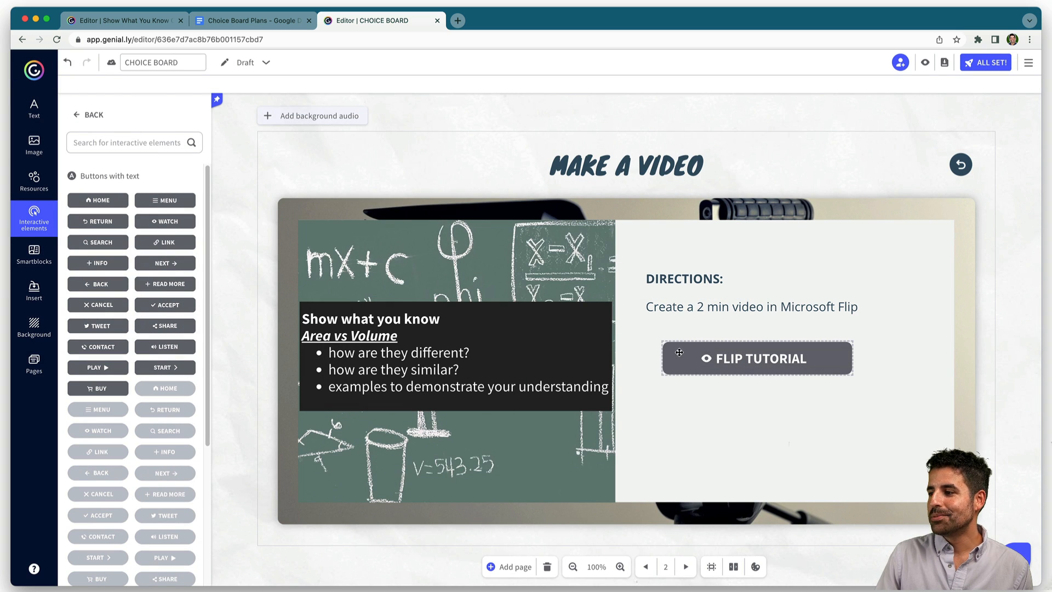
Change the FLIP TUTORIAL button's background color to red #E83030.
{"action": "left_click", "coordinate": [678, 354]}
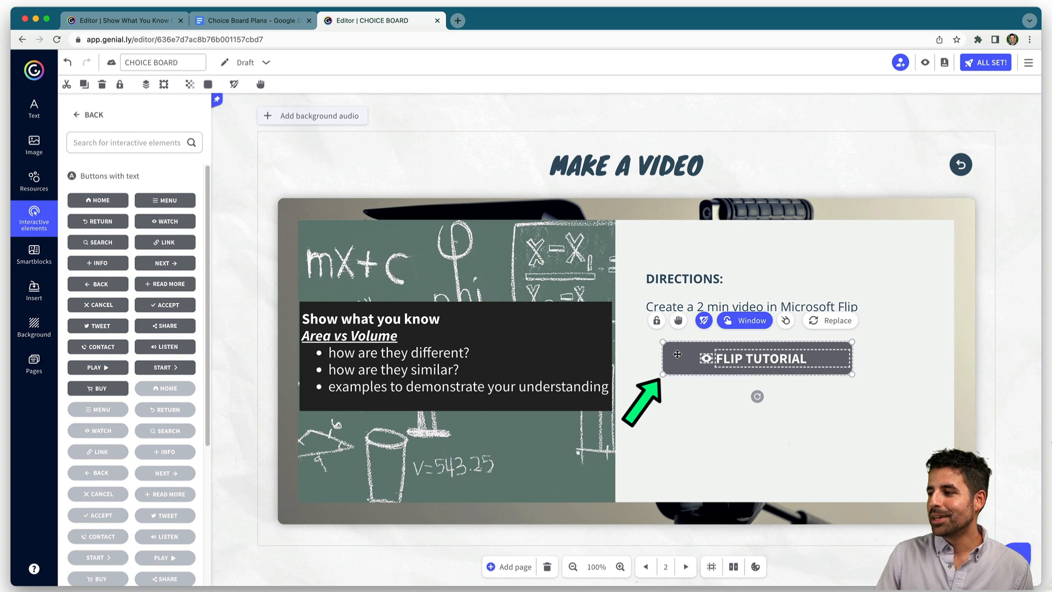
{"action": "left_click", "coordinate": [208, 86]}
{"action": "left_click", "coordinate": [213, 167]}
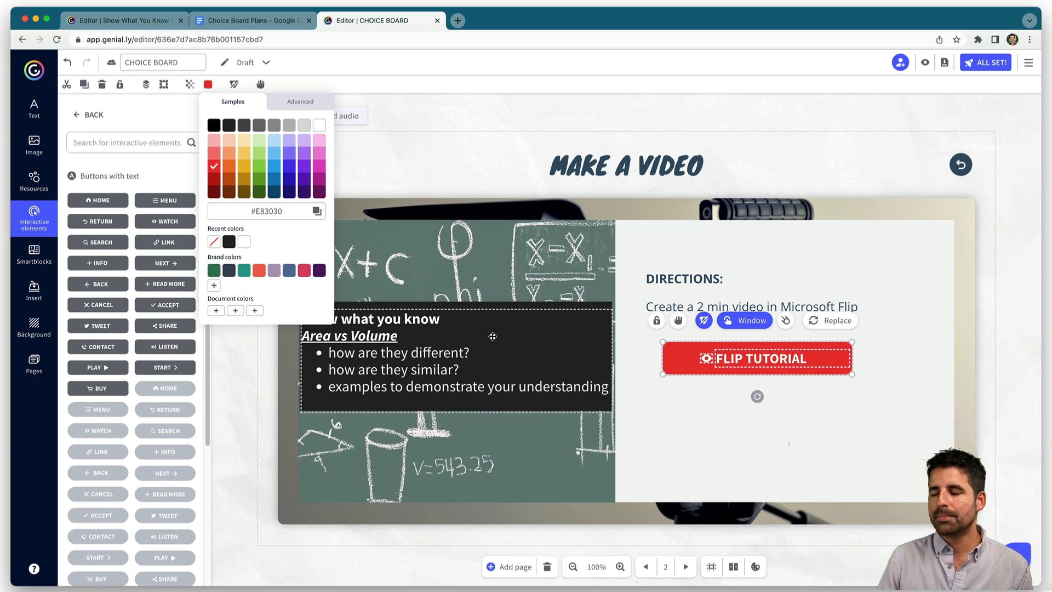
{"action": "left_click", "coordinate": [704, 407]}
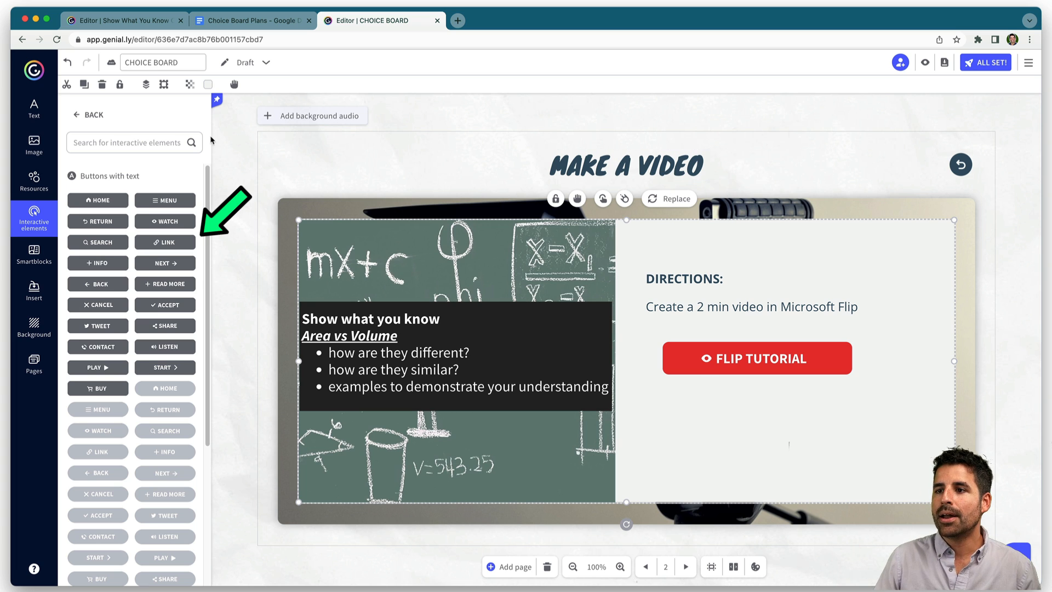
Add a LINK button below the FLIP TUTORIAL button, label it MICROSOFT FLIP, and widen it to fit the text on one line.
{"action": "left_click_drag", "start_coordinate": [163, 242], "coordinate": [731, 409]}
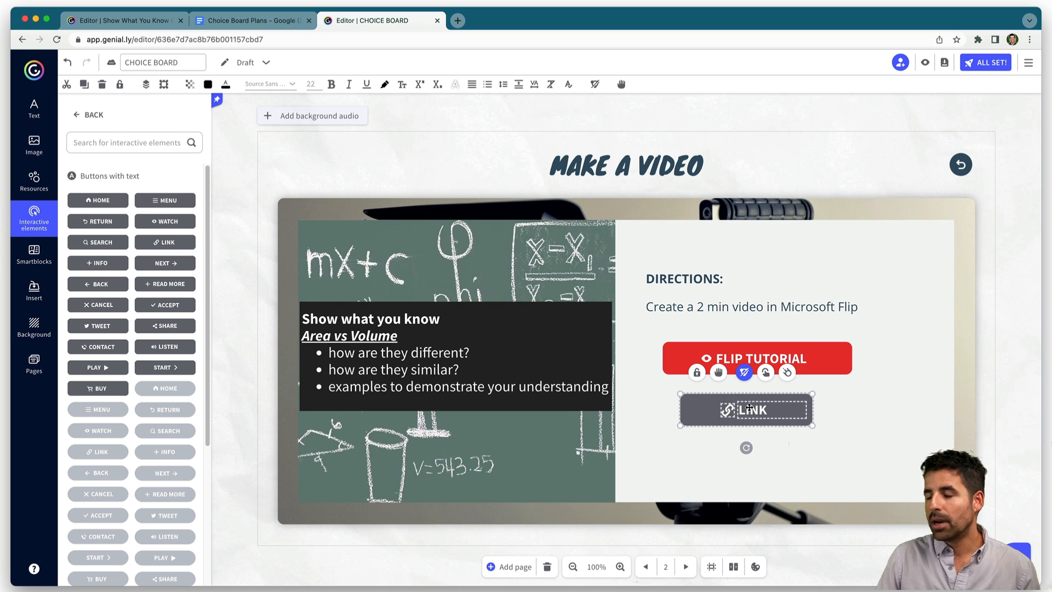
{"action": "double_click", "coordinate": [751, 408]}
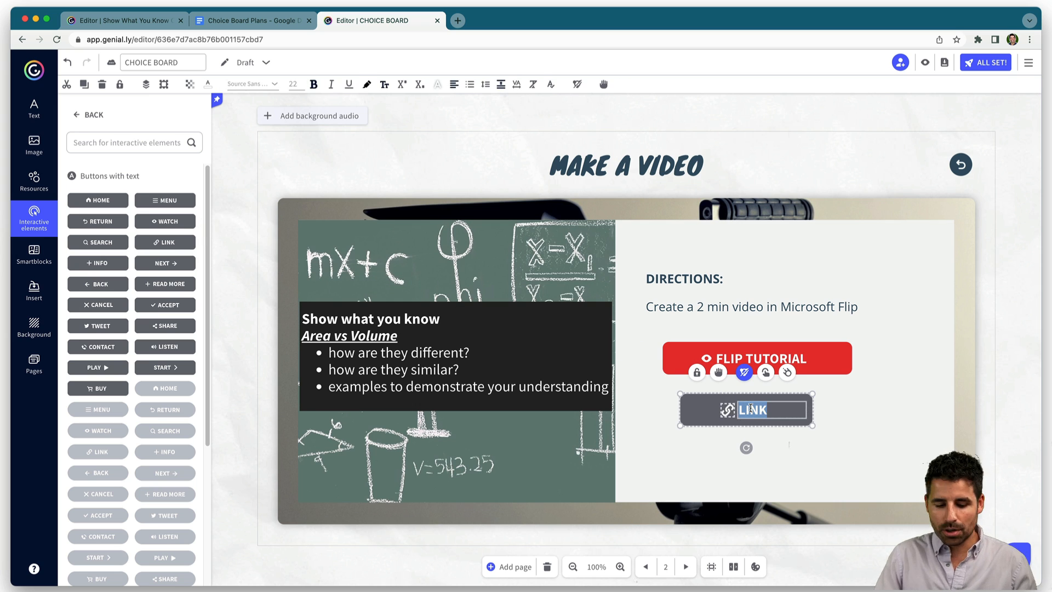
{"action": "type", "text": "MICROSOFT FLIP"}
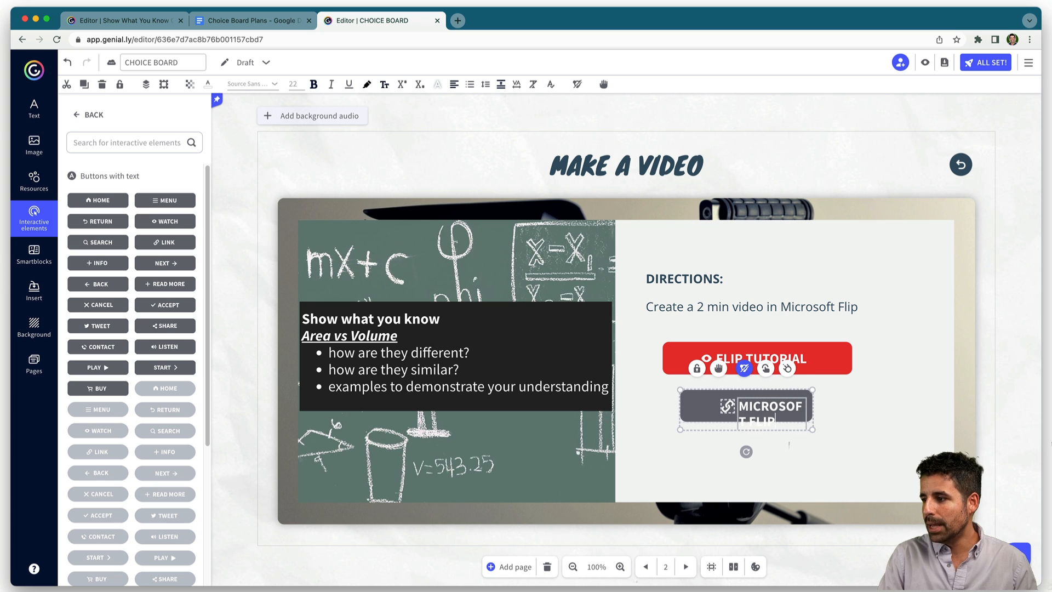
{"action": "left_click", "coordinate": [884, 404]}
{"action": "left_click_drag", "start_coordinate": [853, 408], "coordinate": [842, 408]}
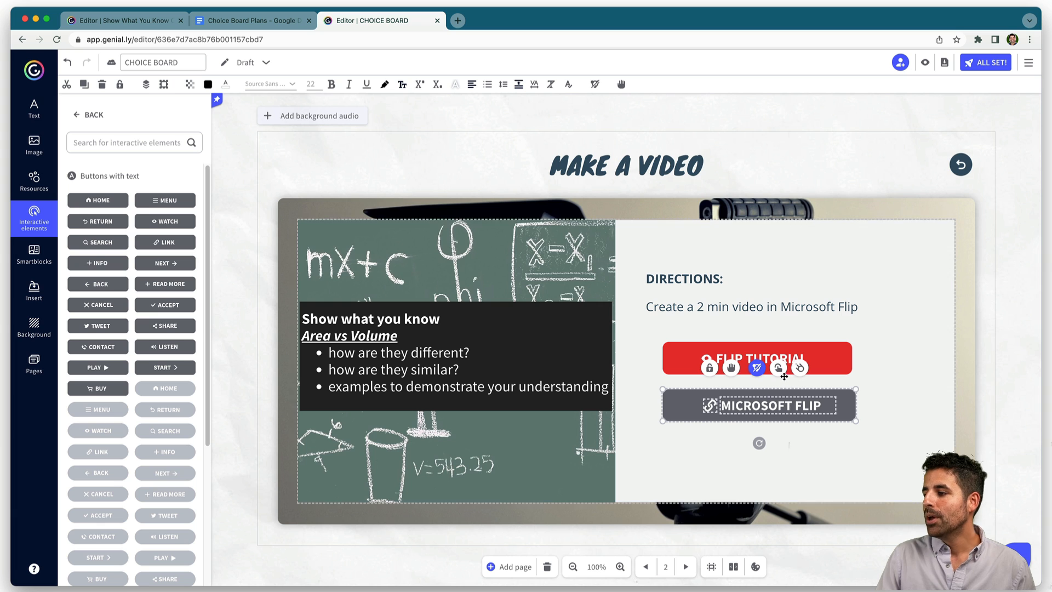
{"action": "left_click", "coordinate": [777, 368]}
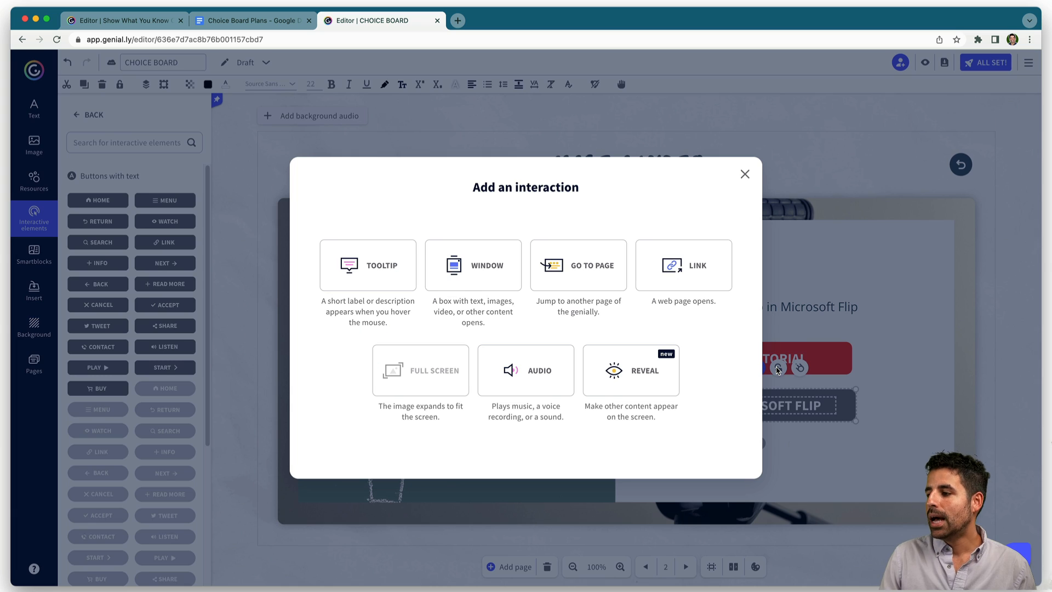
{"action": "left_click", "coordinate": [686, 267]}
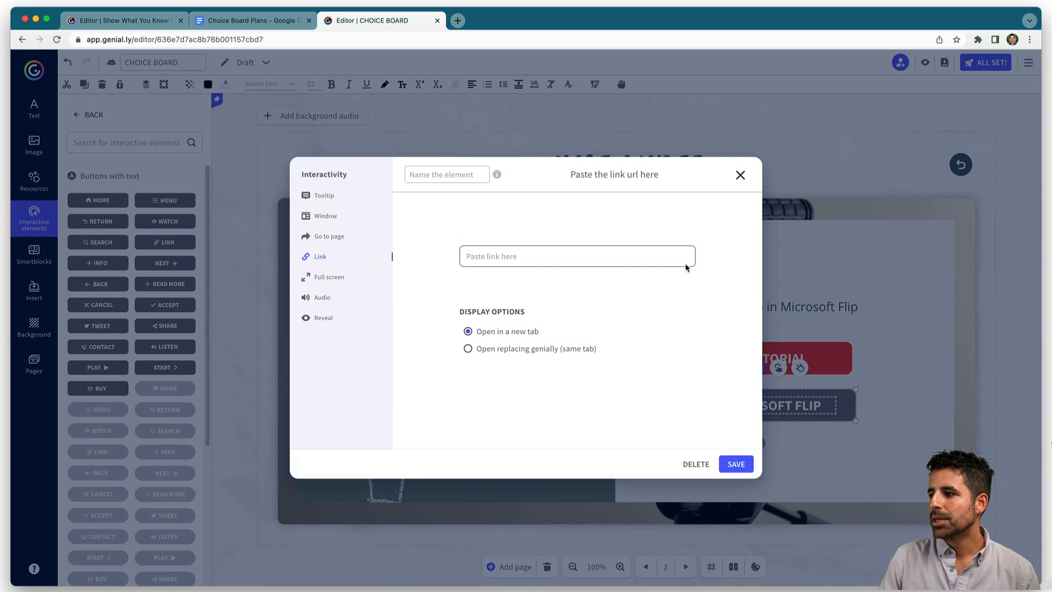
{"action": "left_click", "coordinate": [517, 255]}
{"action": "type", "text": "https://flip.com"}
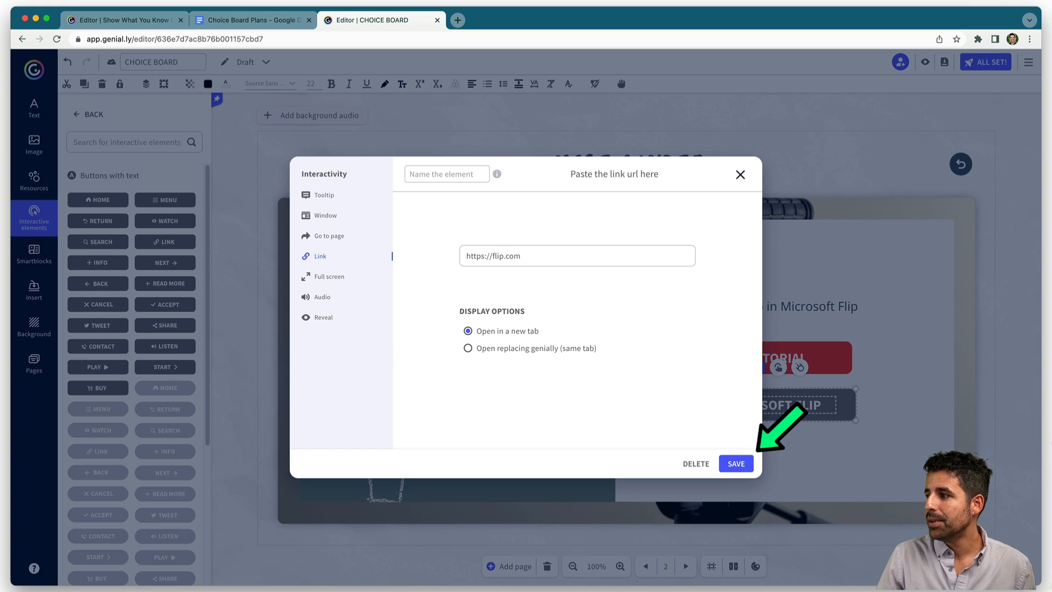
{"action": "left_click", "coordinate": [734, 469]}
Preview the page, test the MICROSOFT FLIP button's link, and return to editing the choice board.
{"action": "left_click", "coordinate": [925, 63]}
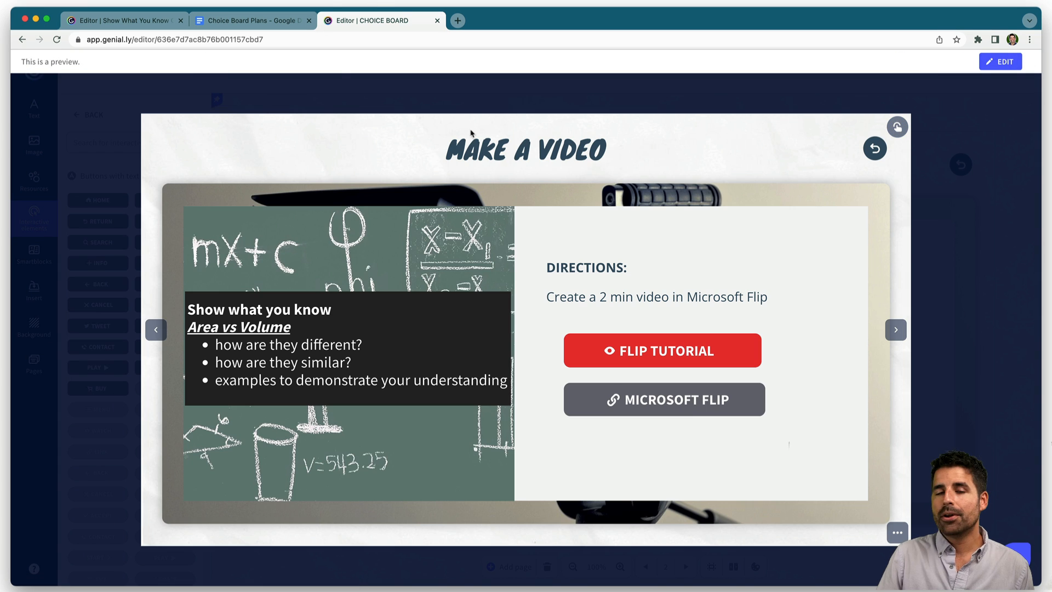
{"action": "left_click", "coordinate": [646, 406]}
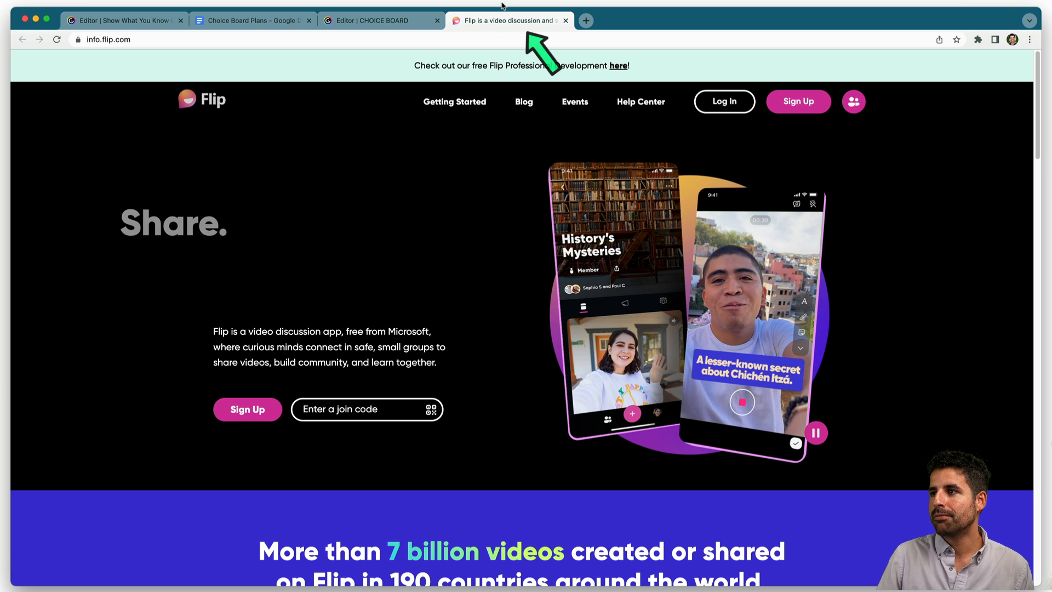
{"action": "left_click", "coordinate": [372, 22]}
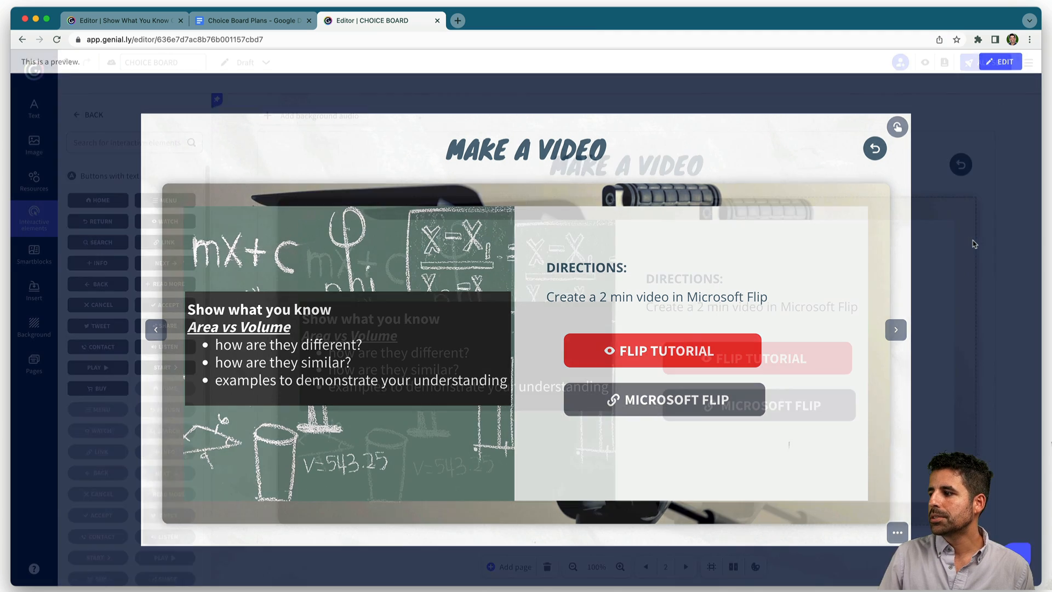
{"action": "left_click", "coordinate": [974, 243]}
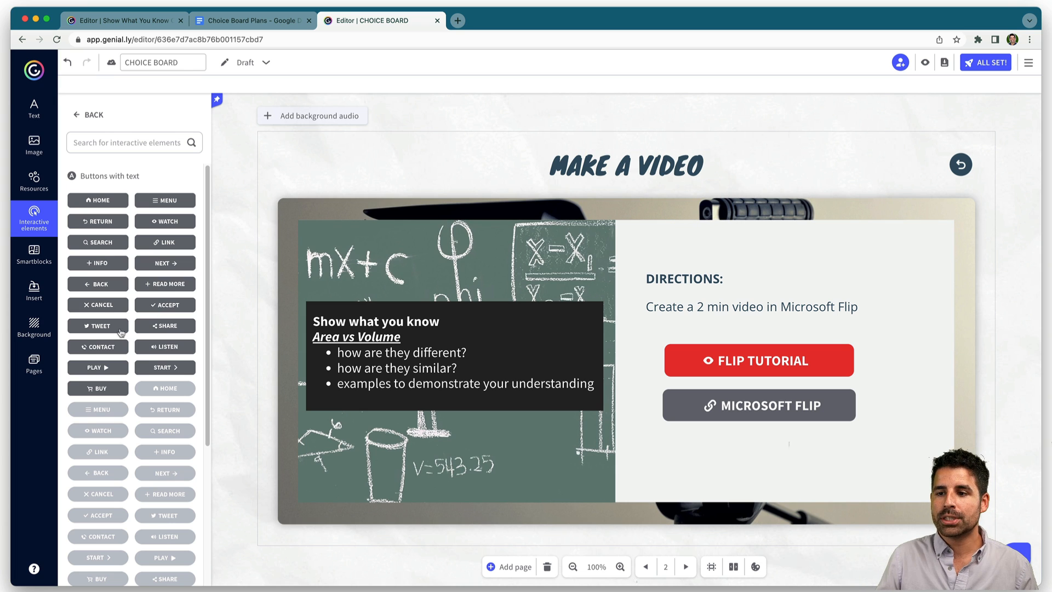
Open page 3 of the choice board and change its title to SKETCHNOTE.
{"action": "left_click", "coordinate": [35, 371]}
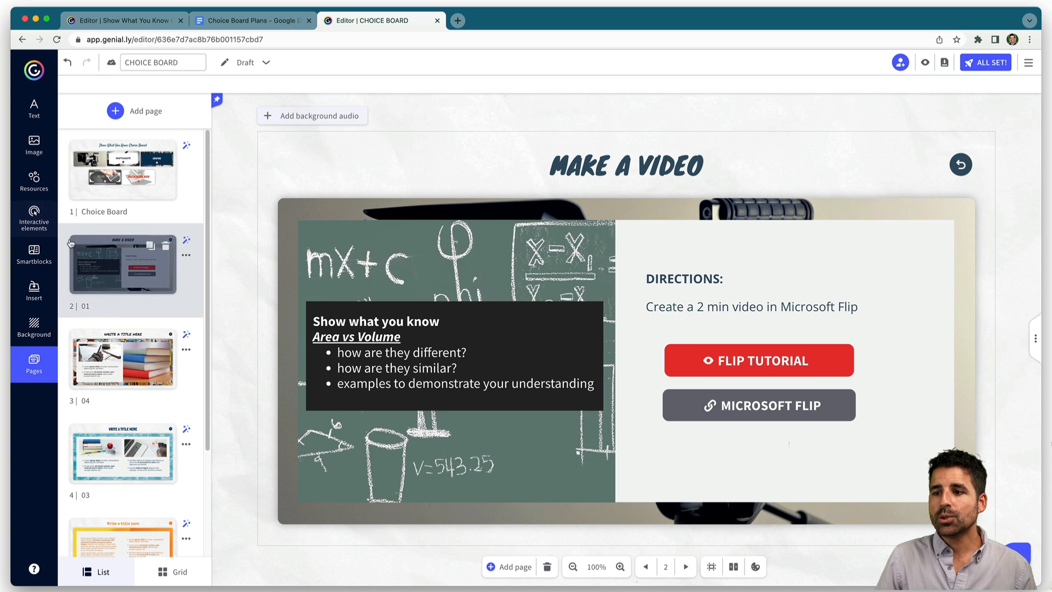
{"action": "left_click", "coordinate": [124, 360]}
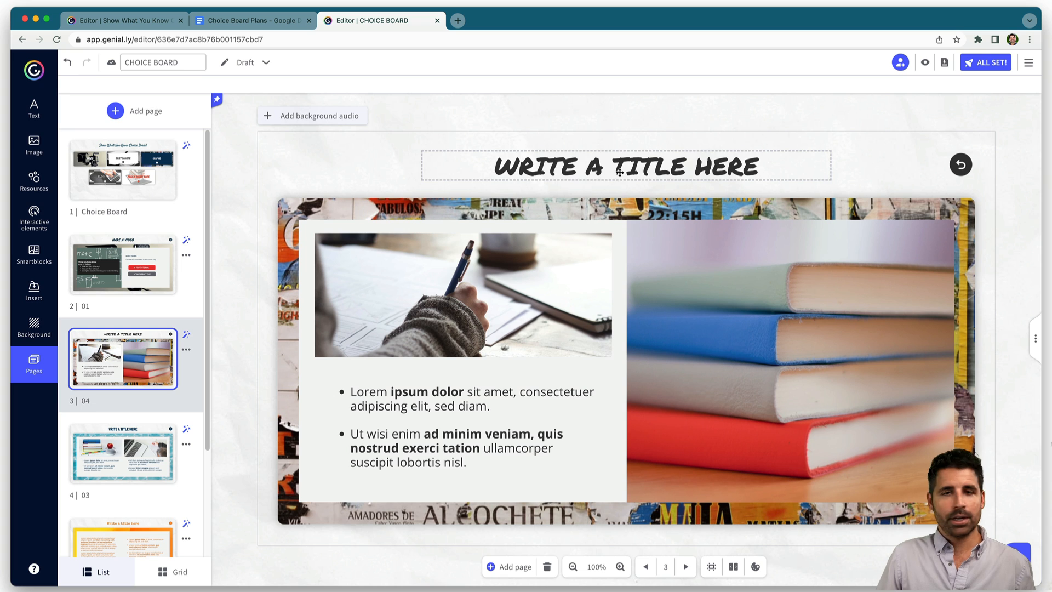
{"action": "double_click", "coordinate": [438, 174]}
{"action": "type", "text": "SKETCHNOTE"}
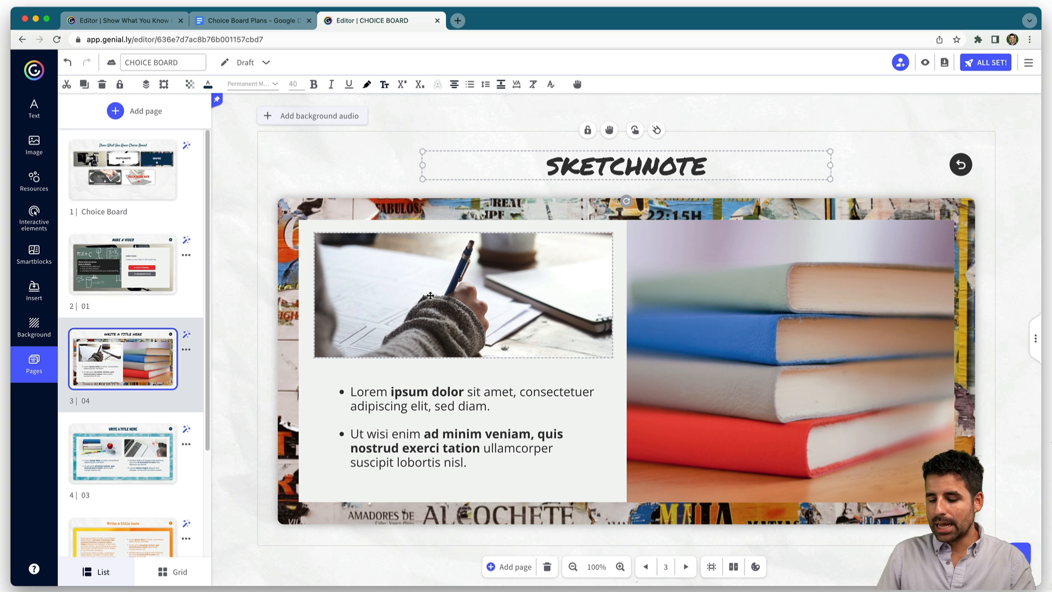
Delete the writing photo and placeholder bullets from the SKETCHNOTE page, and replace its poster collage background image with a black-and-white photo.
{"action": "left_click", "coordinate": [430, 296]}
{"action": "key", "text": "Delete"}
{"action": "left_click", "coordinate": [431, 396]}
{"action": "double_click", "coordinate": [431, 389]}
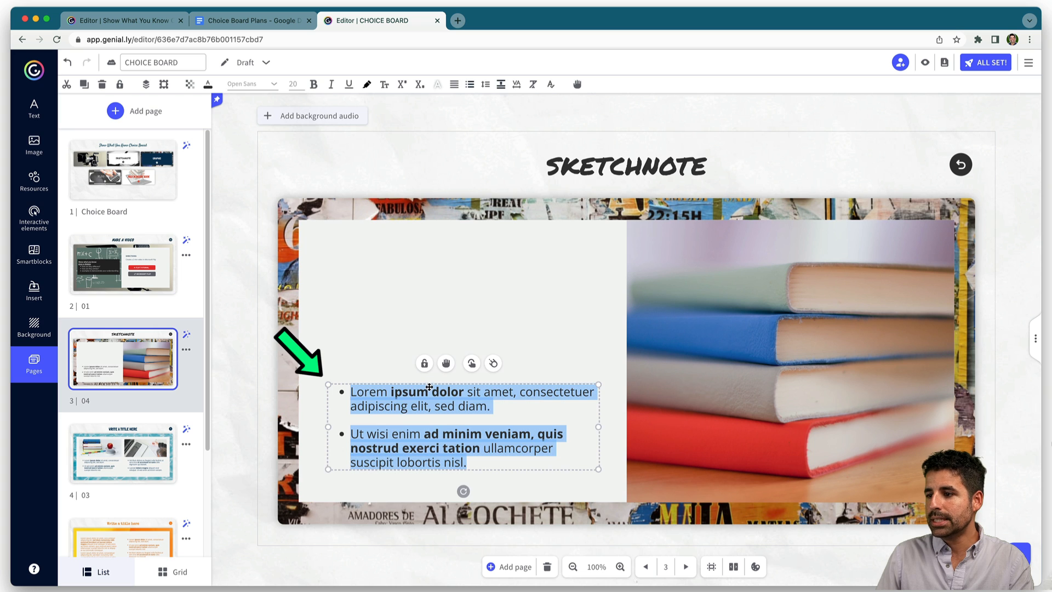
{"action": "key", "text": "Delete"}
{"action": "left_click", "coordinate": [400, 208]}
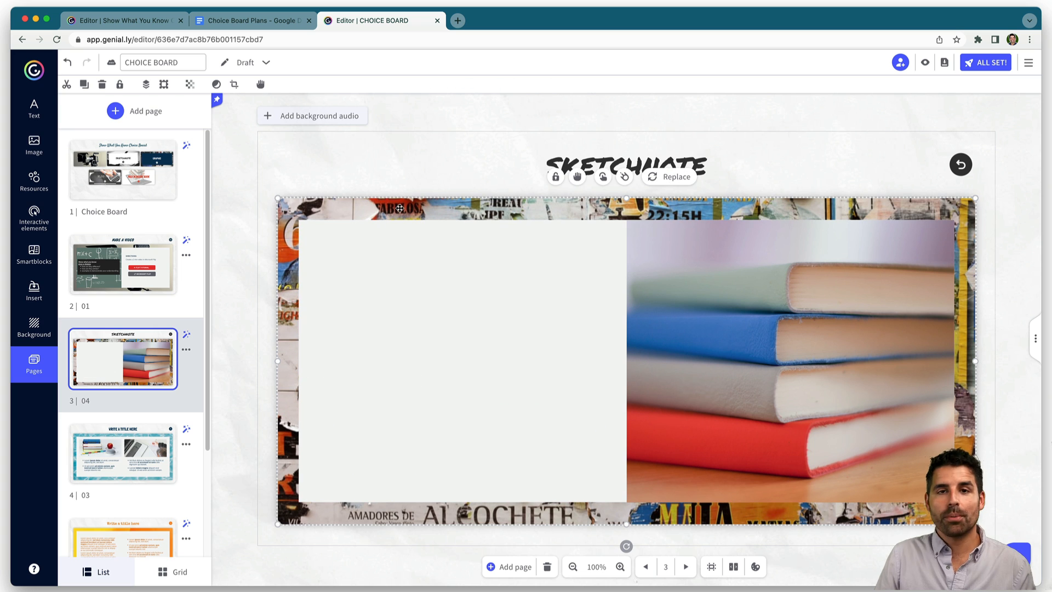
{"action": "left_click", "coordinate": [671, 176]}
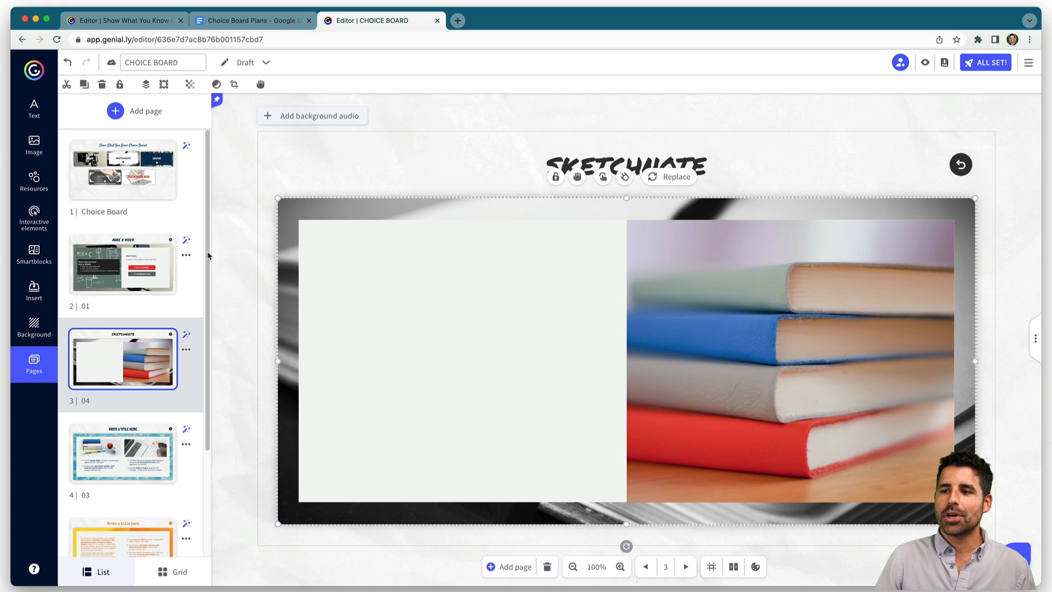
On the MAKE A VIDEO page, group the 'Show what you know' text with its black box and copy the group.
{"action": "left_click", "coordinate": [131, 264]}
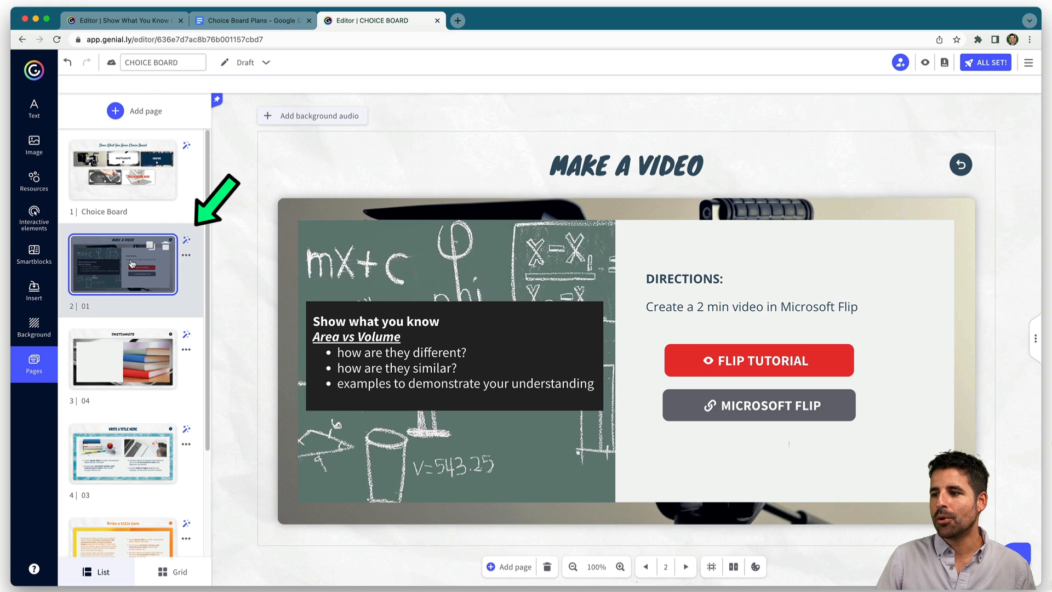
{"action": "left_click", "coordinate": [353, 322]}
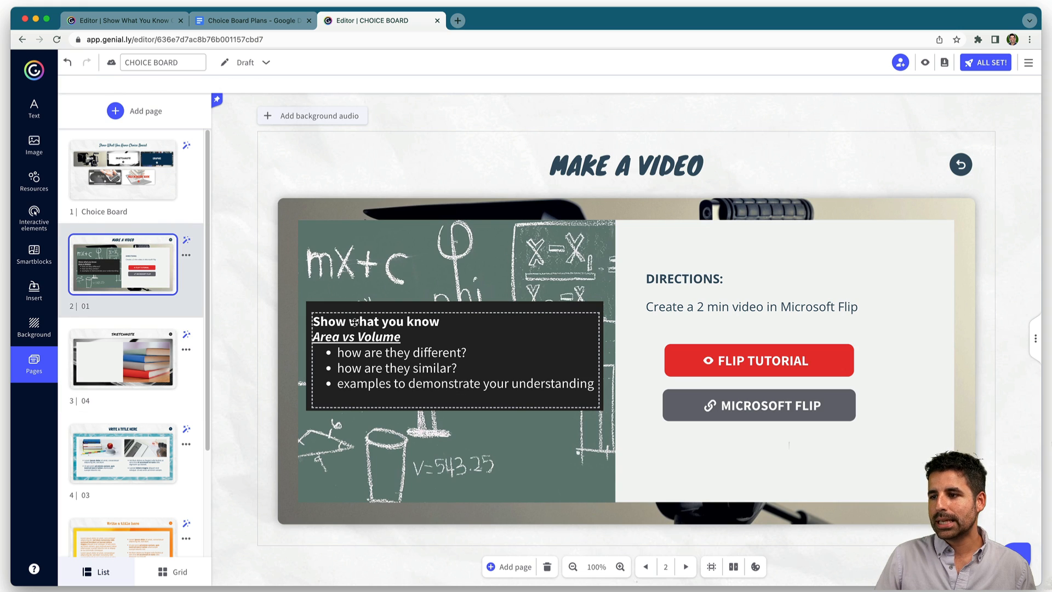
{"action": "left_click", "coordinate": [355, 322]}
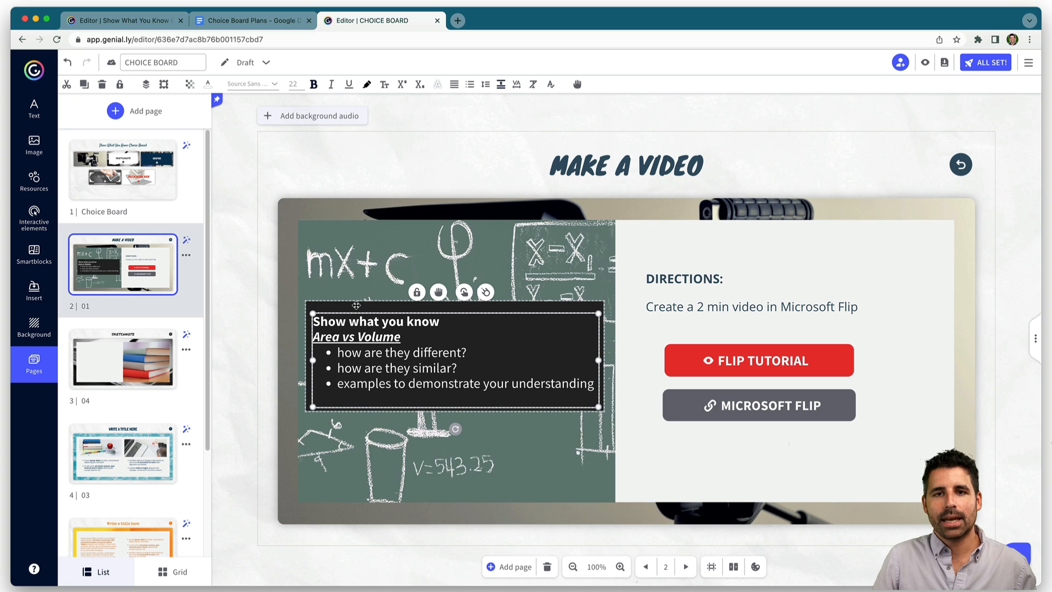
{"action": "left_click", "coordinate": [356, 305]}
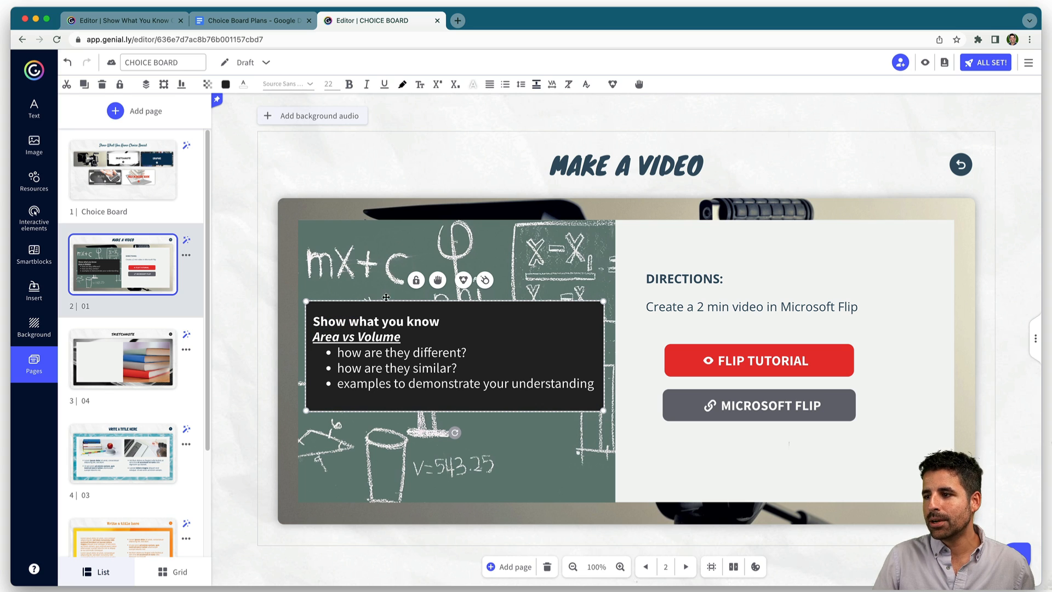
{"action": "left_click", "coordinate": [463, 281]}
{"action": "key", "text": "super+c"}
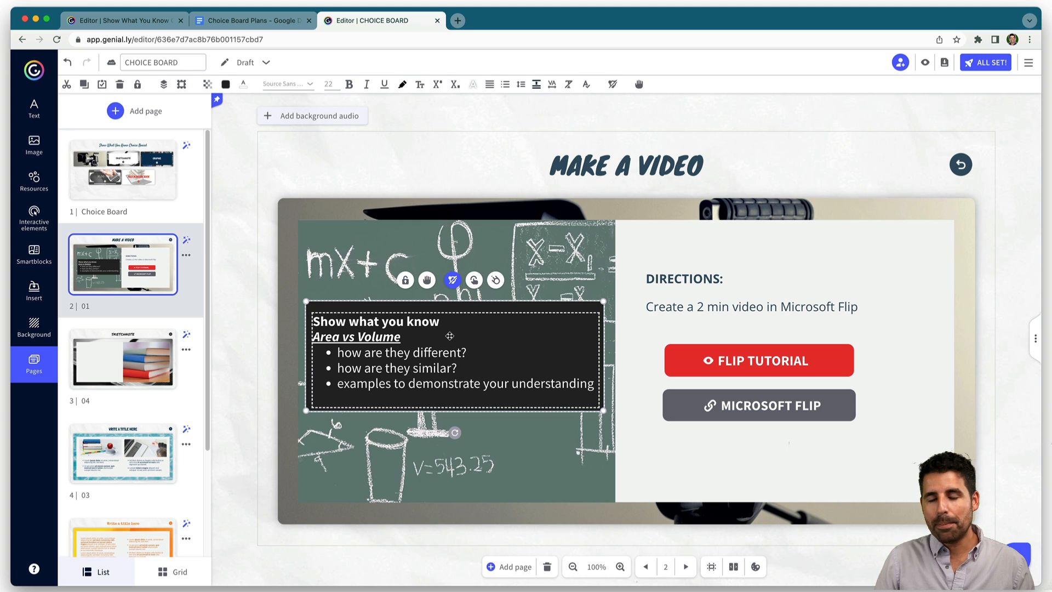
Paste the copied 'Show what you know' group onto the SKETCHNOTE page and move it over the book stack photo.
{"action": "left_click", "coordinate": [132, 362]}
{"action": "key", "text": "super+v"}
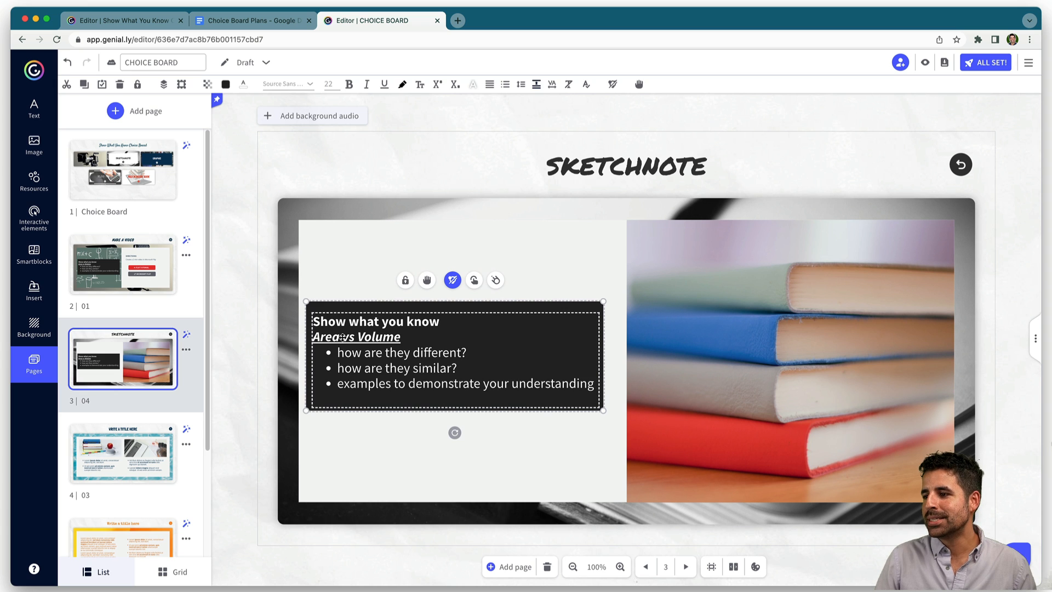
{"action": "left_click_drag", "start_coordinate": [402, 351], "coordinate": [745, 346]}
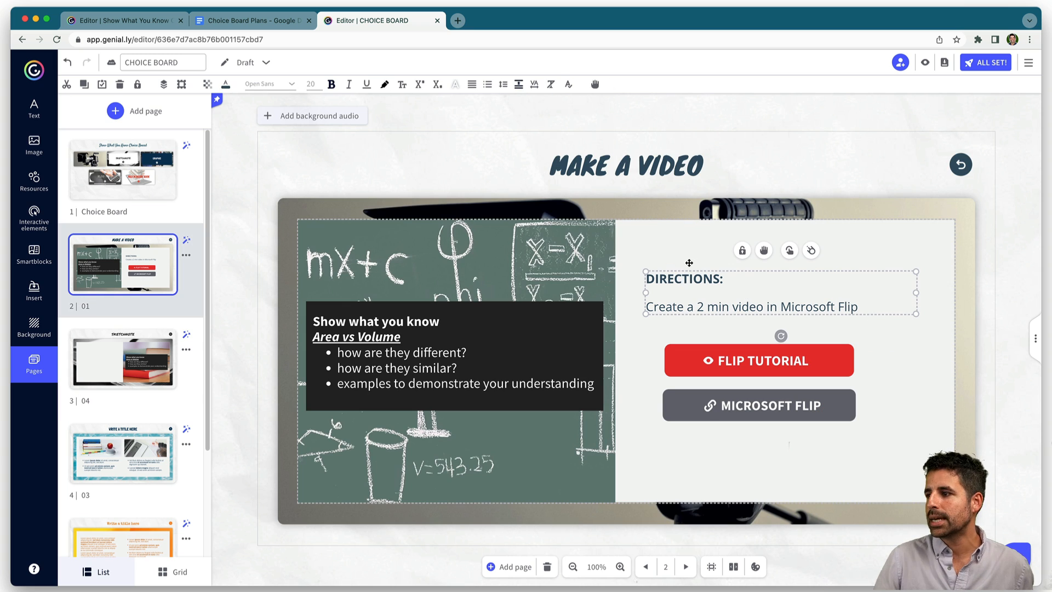
Copy the directions text and both buttons from the MAKE A VIDEO page into the blank panel of the SKETCHNOTE page.
{"action": "left_click", "coordinate": [767, 362], "text": "shift"}
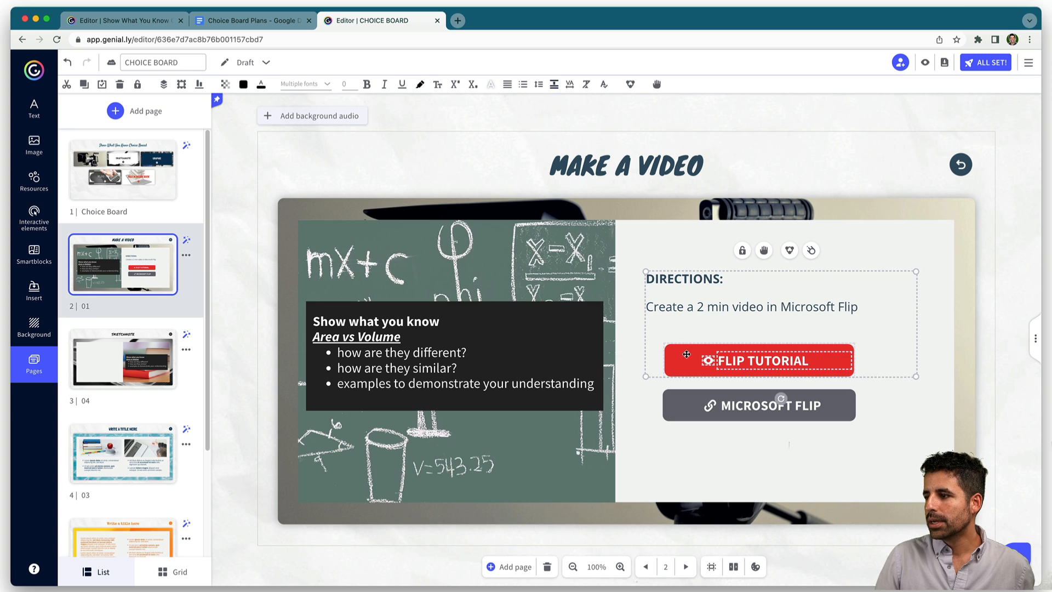
{"action": "left_click", "coordinate": [696, 399], "text": "shift"}
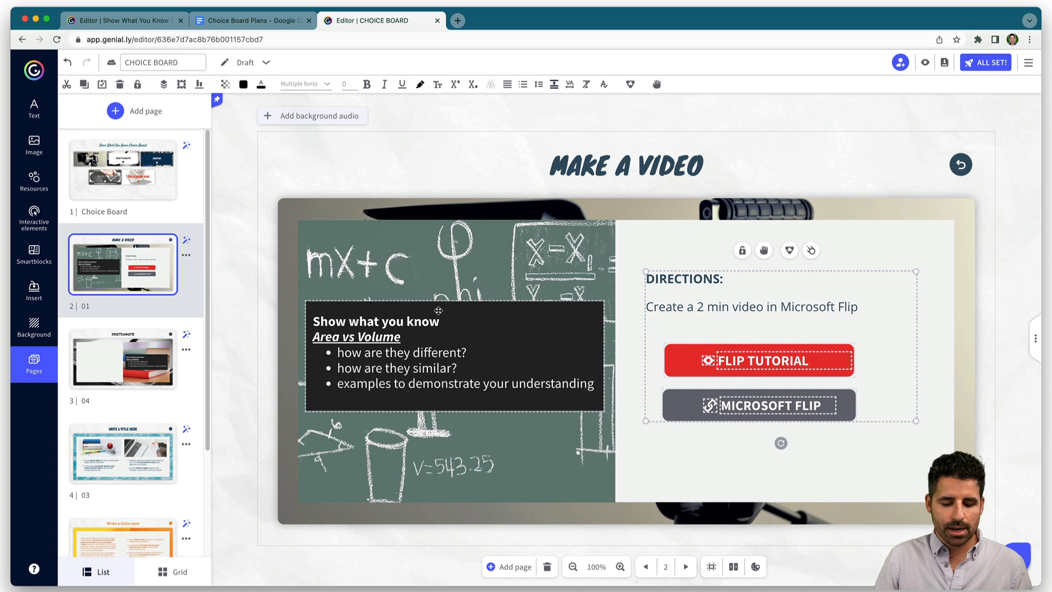
{"action": "left_click", "coordinate": [114, 352]}
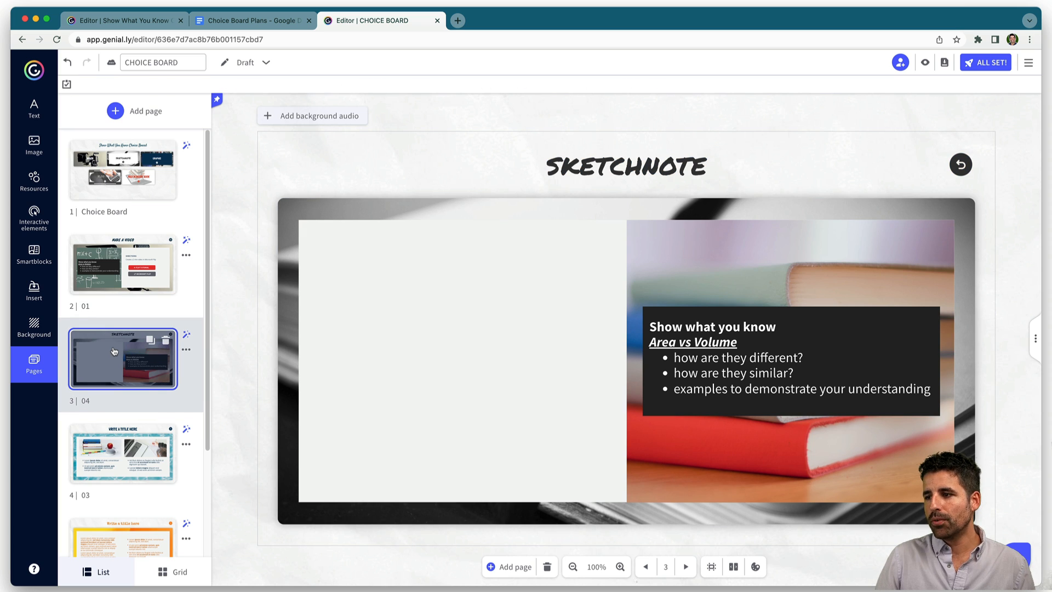
{"action": "key", "text": "super+v"}
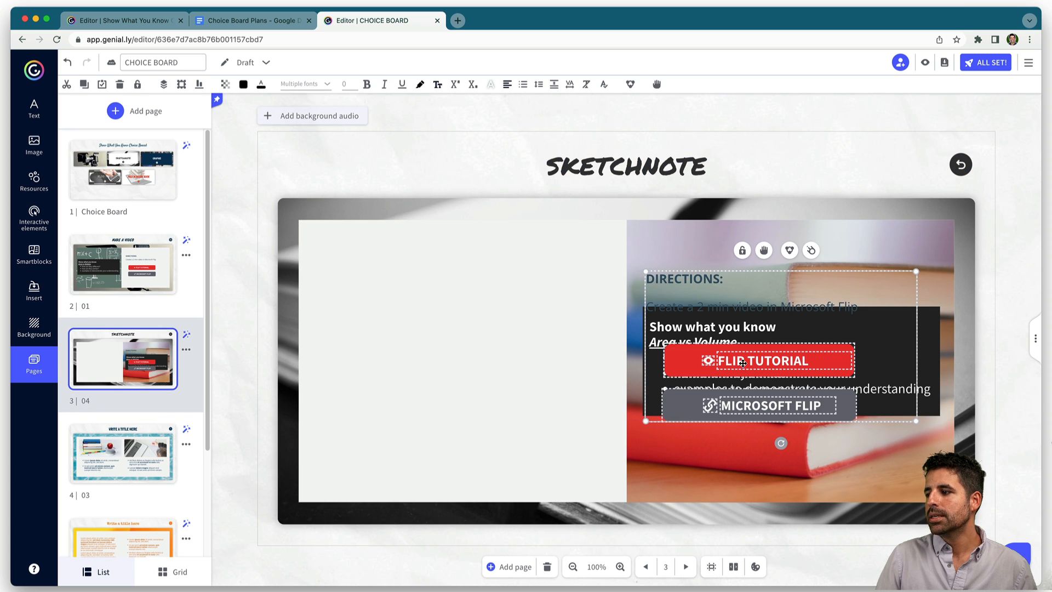
{"action": "left_click_drag", "start_coordinate": [709, 368], "coordinate": [410, 377]}
Replace the SKETCHNOTE page's direction sentence with 'Create a digital or paper sketchnote.' copied from the Choice Board Plans document.
{"action": "double_click", "coordinate": [417, 307]}
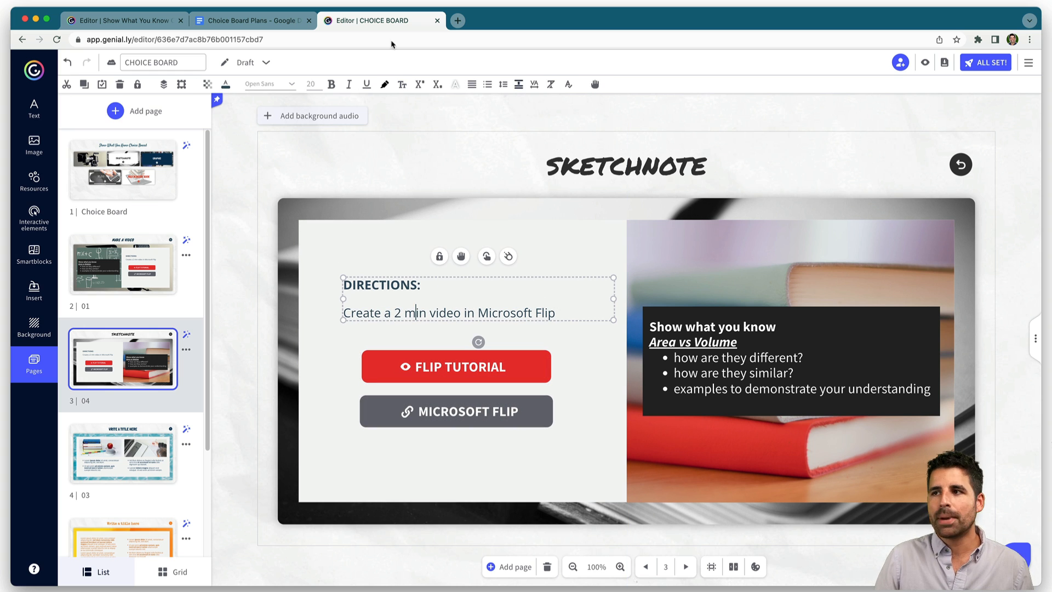
{"action": "left_click", "coordinate": [252, 21]}
{"action": "scroll", "coordinate": [420, 291], "scroll_direction": "down", "scroll_amount": 5}
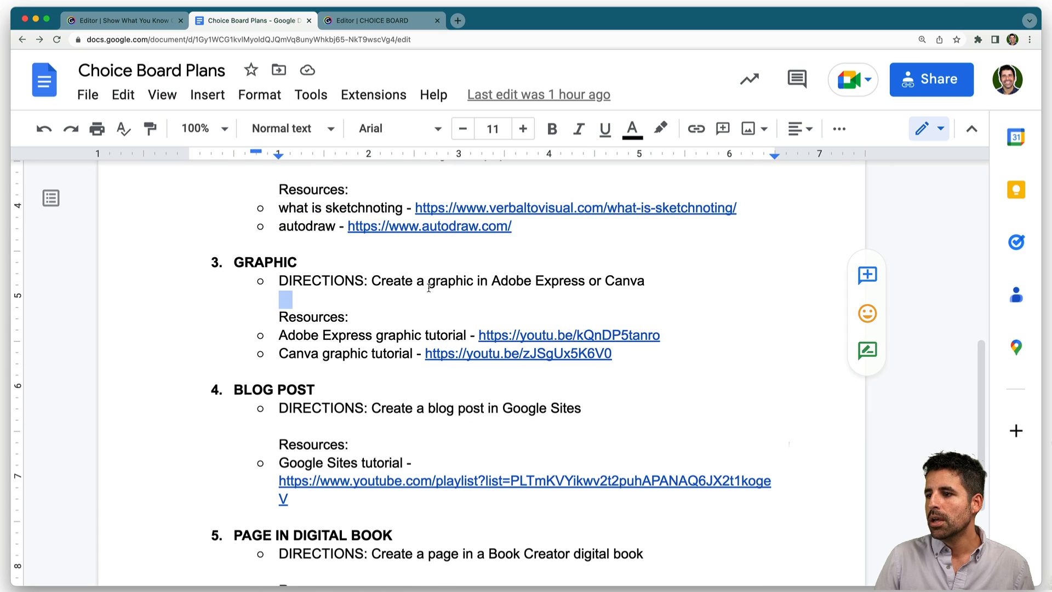
{"action": "scroll", "coordinate": [421, 290], "scroll_direction": "up", "scroll_amount": 3}
{"action": "left_click_drag", "start_coordinate": [594, 343], "coordinate": [374, 345]}
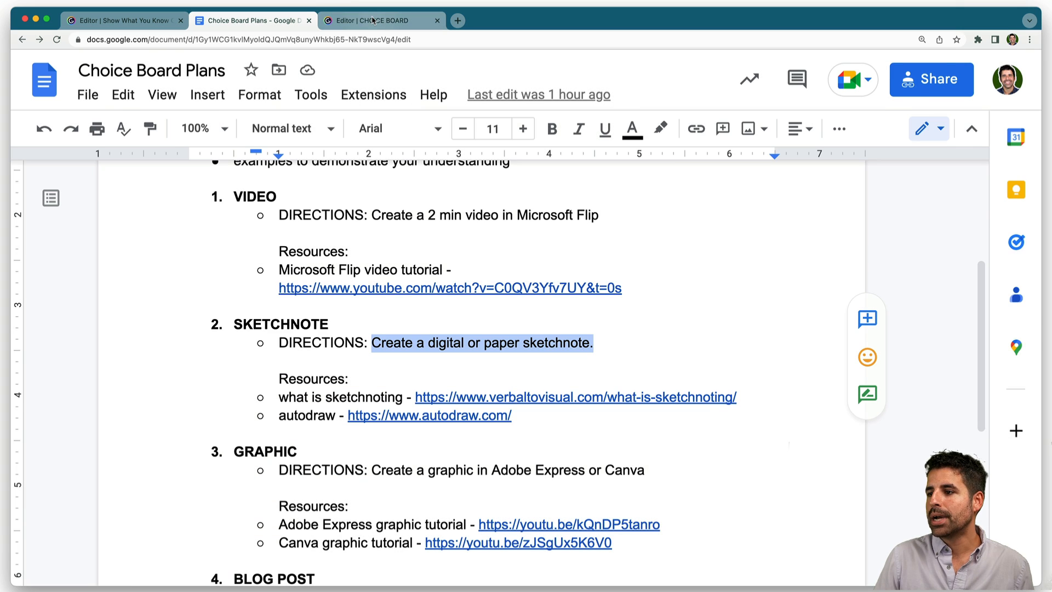
{"action": "left_click", "coordinate": [378, 21]}
{"action": "key", "text": "super+a"}
{"action": "key", "text": "super+v"}
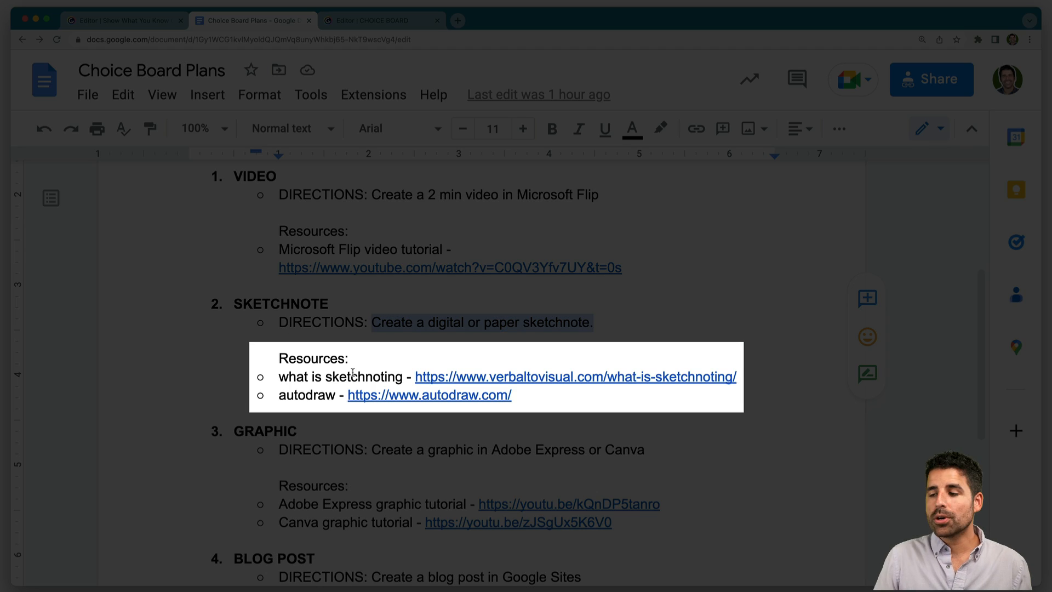
Open the 'what is sketchnoting' resource from the Choice Board Plans document, look through the page and select its web address for copying.
{"action": "left_click", "coordinate": [464, 377]}
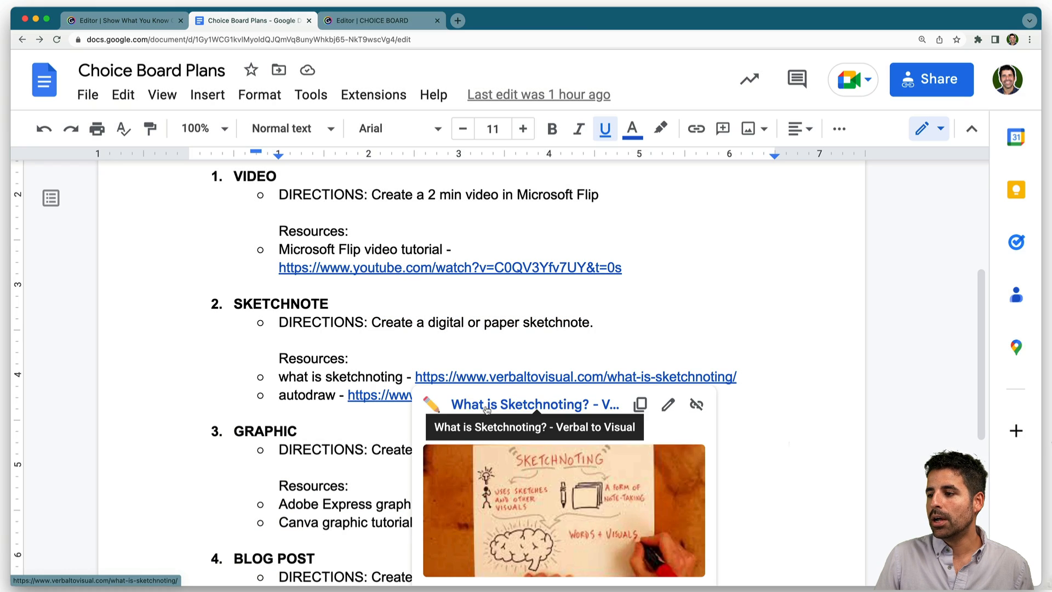
{"action": "left_click", "coordinate": [493, 404]}
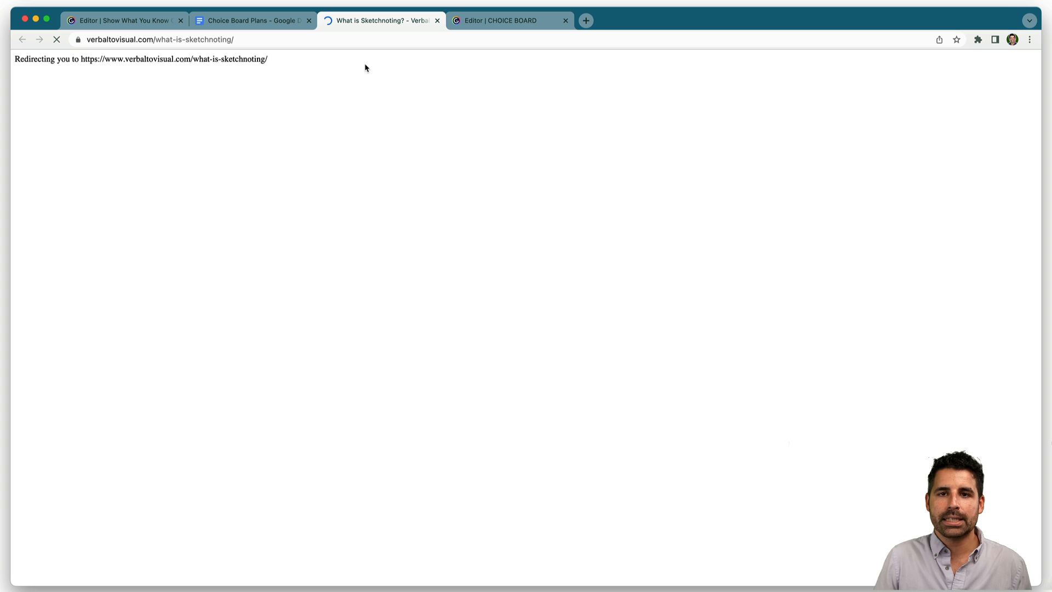
{"action": "scroll", "coordinate": [446, 315], "scroll_direction": "down", "scroll_amount": 5}
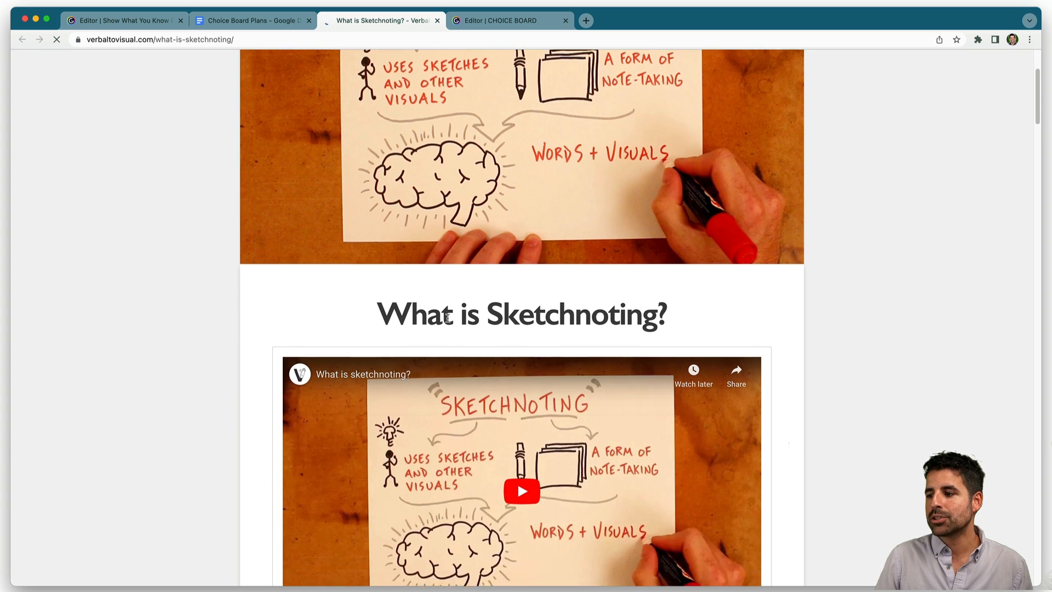
{"action": "scroll", "coordinate": [448, 318], "scroll_direction": "down", "scroll_amount": 9}
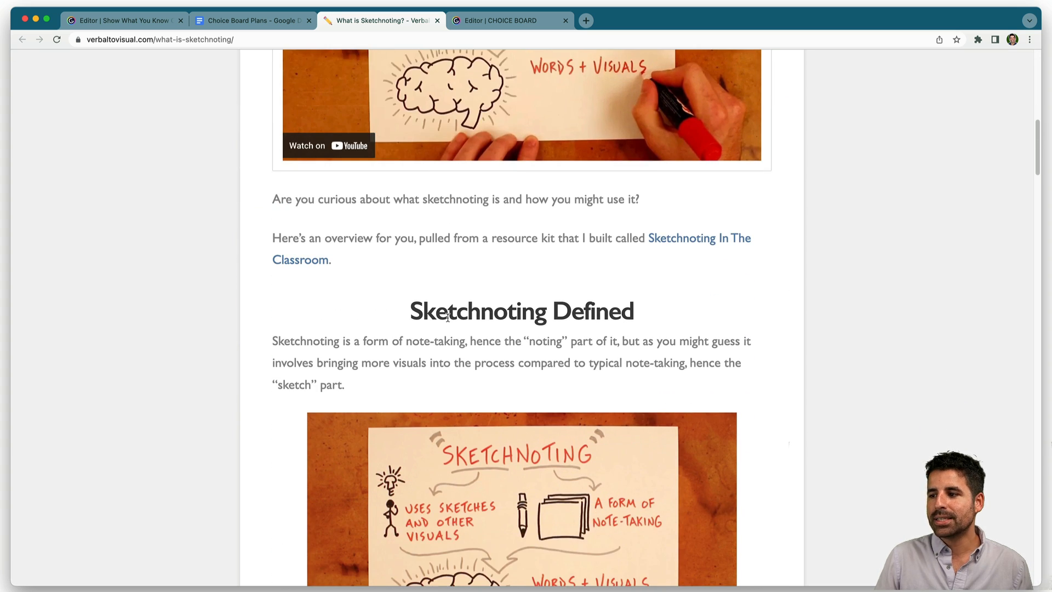
{"action": "scroll", "coordinate": [447, 320], "scroll_direction": "down", "scroll_amount": 14}
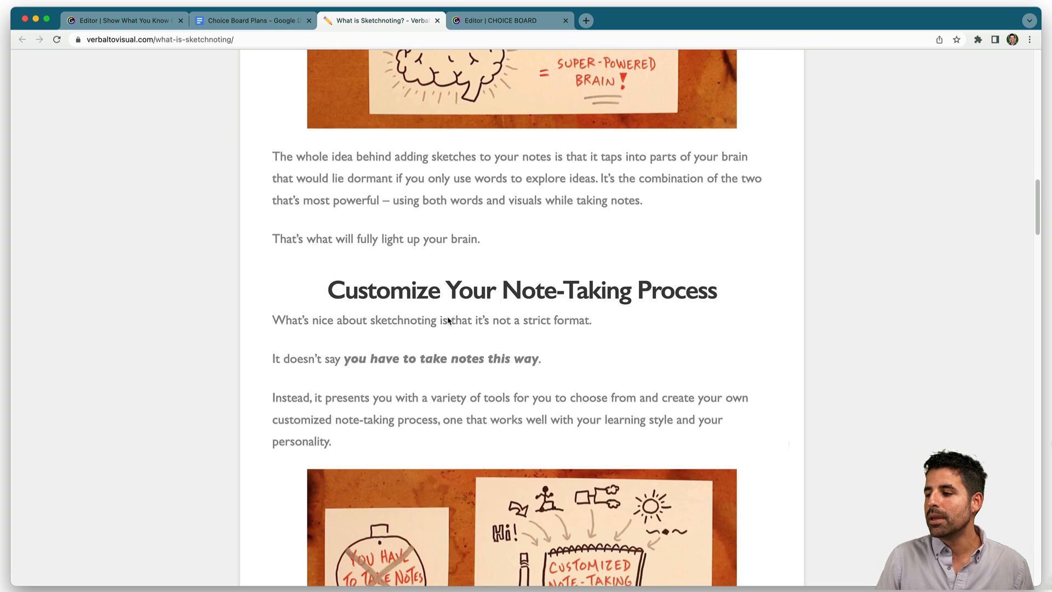
{"action": "left_click", "coordinate": [295, 34]}
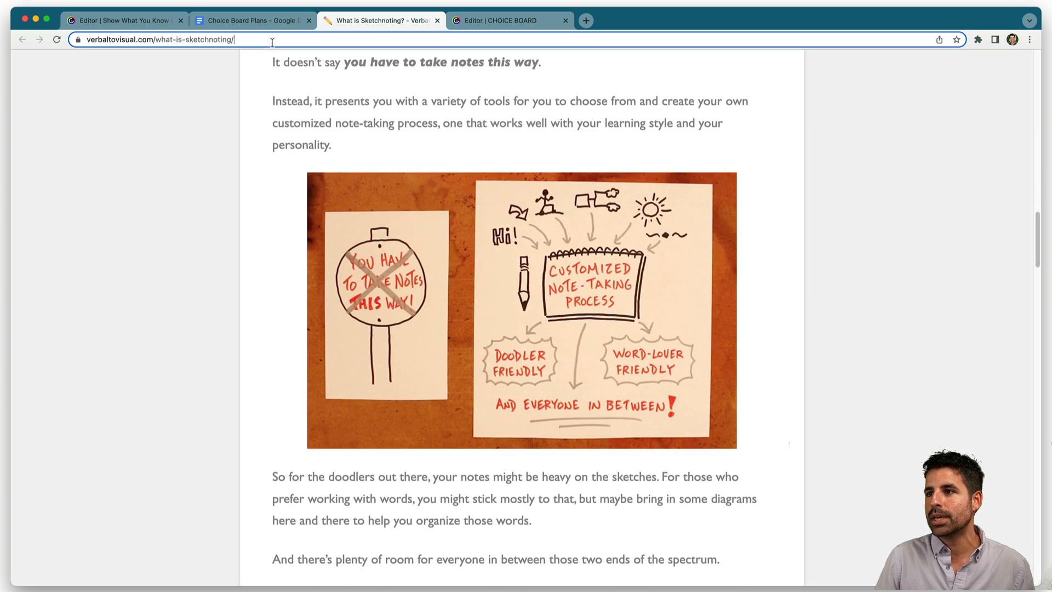
On the SKETCHNOTE page, label the red button 'WHAT IS SKETCHNOTING' and replace its window interaction with a link to the copied address.
{"action": "left_click", "coordinate": [475, 30]}
{"action": "double_click", "coordinate": [457, 363]}
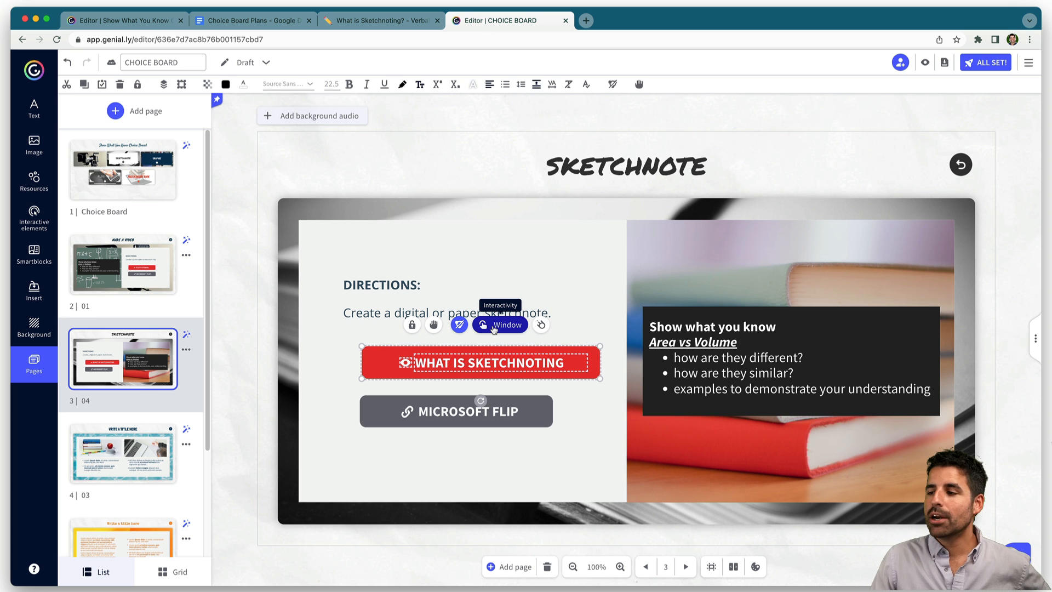
{"action": "left_click", "coordinate": [493, 326]}
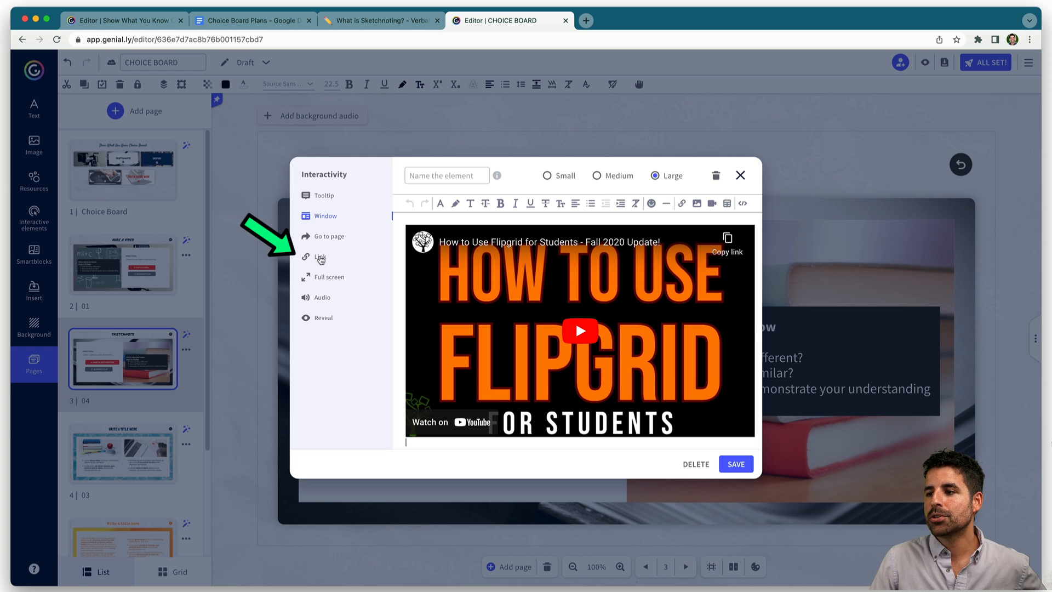
{"action": "left_click", "coordinate": [321, 257]}
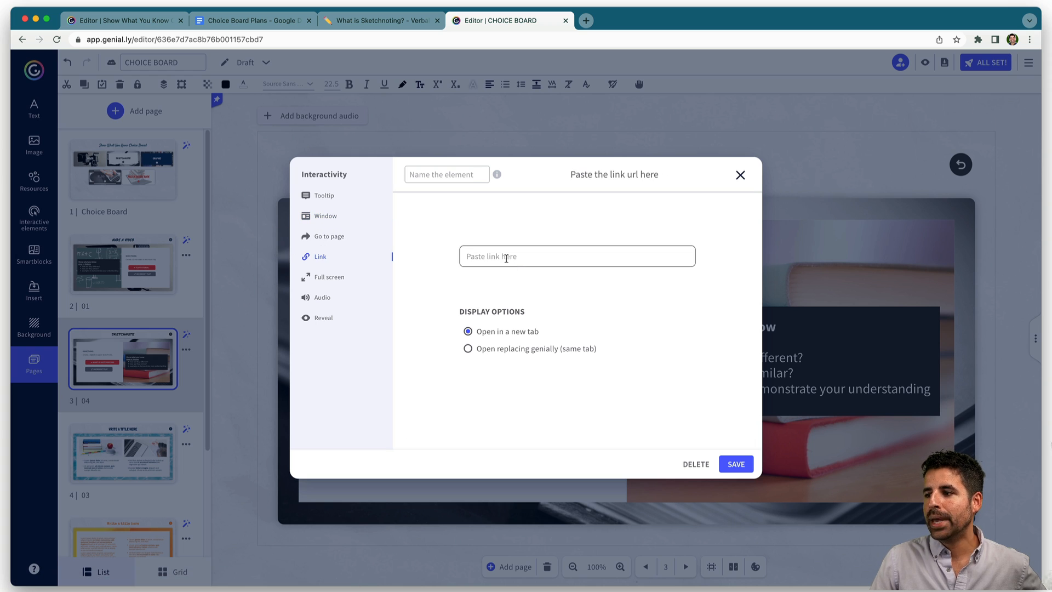
{"action": "left_click", "coordinate": [506, 259]}
{"action": "key", "text": "super+v"}
{"action": "left_click", "coordinate": [732, 465]}
Move the grey 'MICROSOFT FLIP' button slightly closer beneath the red button and leave it selected.
{"action": "left_click_drag", "start_coordinate": [449, 420], "coordinate": [452, 417]}
{"action": "right_click", "coordinate": [451, 416]}
{"action": "left_click", "coordinate": [444, 410]}
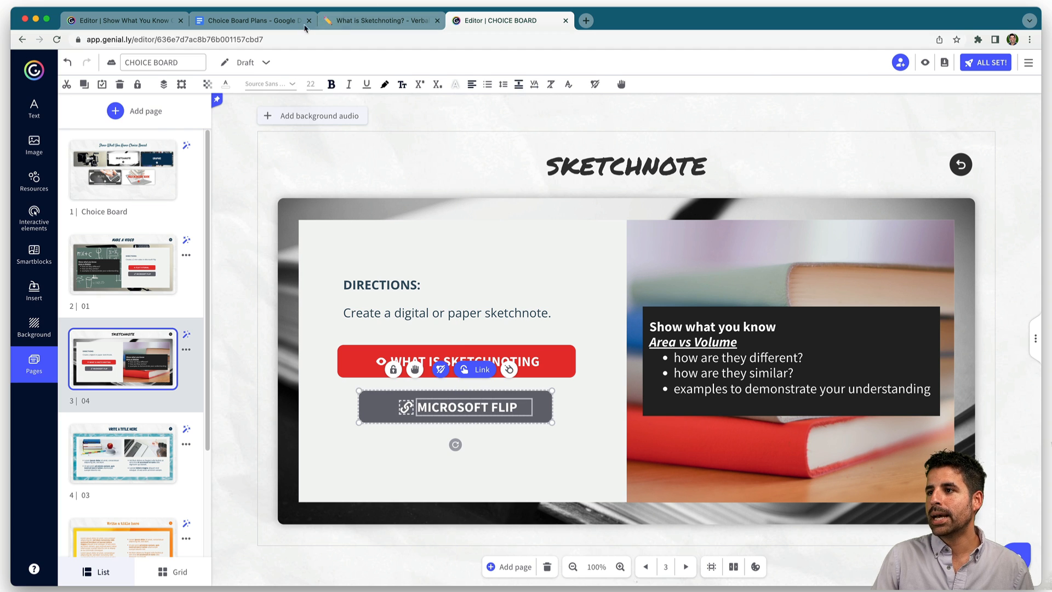
Open the autodraw link listed under the SKETCHNOTE resources in the Choice Board Plans document.
{"action": "left_click", "coordinate": [314, 27]}
{"action": "left_click", "coordinate": [349, 395]}
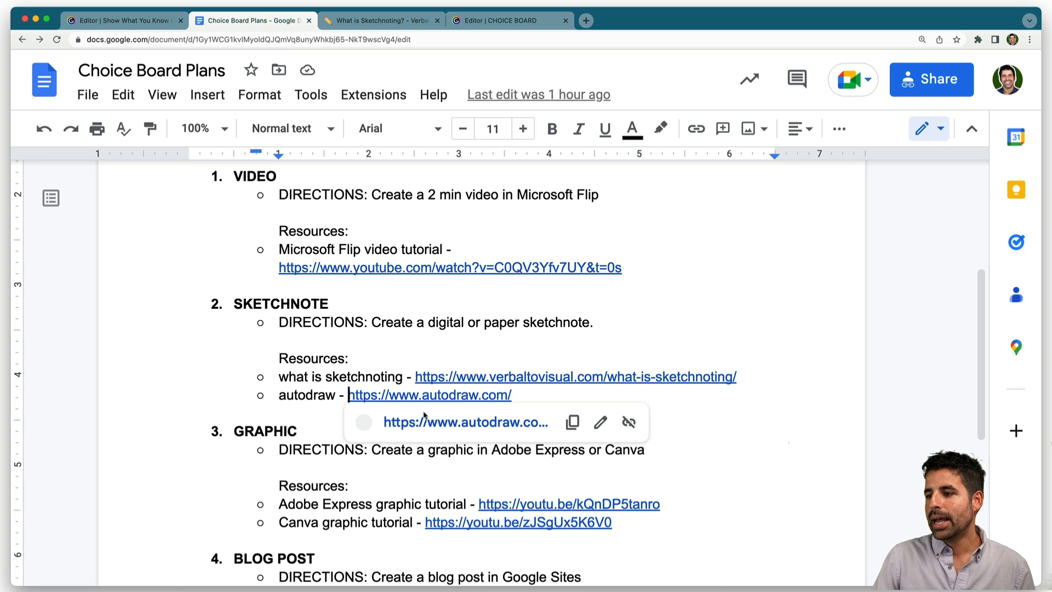
{"action": "left_click", "coordinate": [438, 427]}
{"action": "left_click", "coordinate": [474, 392]}
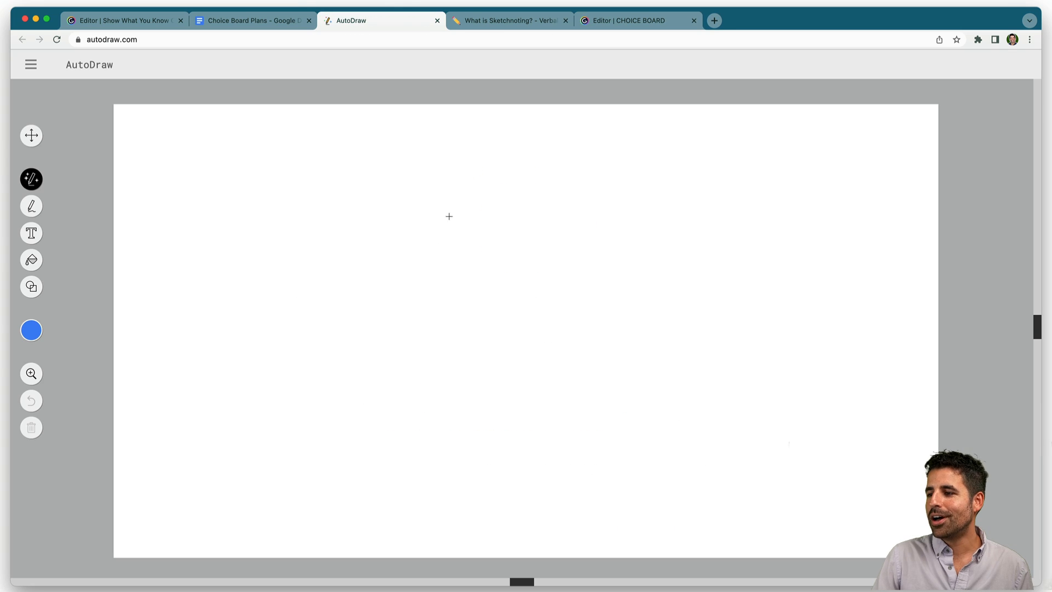
Sketch a rough book outline in AutoDraw, swap it for the suggested open book with text lines, and move it toward the canvas's upper-left corner.
{"action": "mouse_move", "coordinate": [389, 204]}
{"action": "left_mouse_down"}
{"action": "mouse_move", "coordinate": [406, 296]}
{"action": "mouse_move", "coordinate": [490, 298]}
{"action": "mouse_move", "coordinate": [456, 196]}
{"action": "mouse_move", "coordinate": [391, 192]}
{"action": "mouse_move", "coordinate": [447, 176]}
{"action": "mouse_move", "coordinate": [499, 285]}
{"action": "left_mouse_up"}
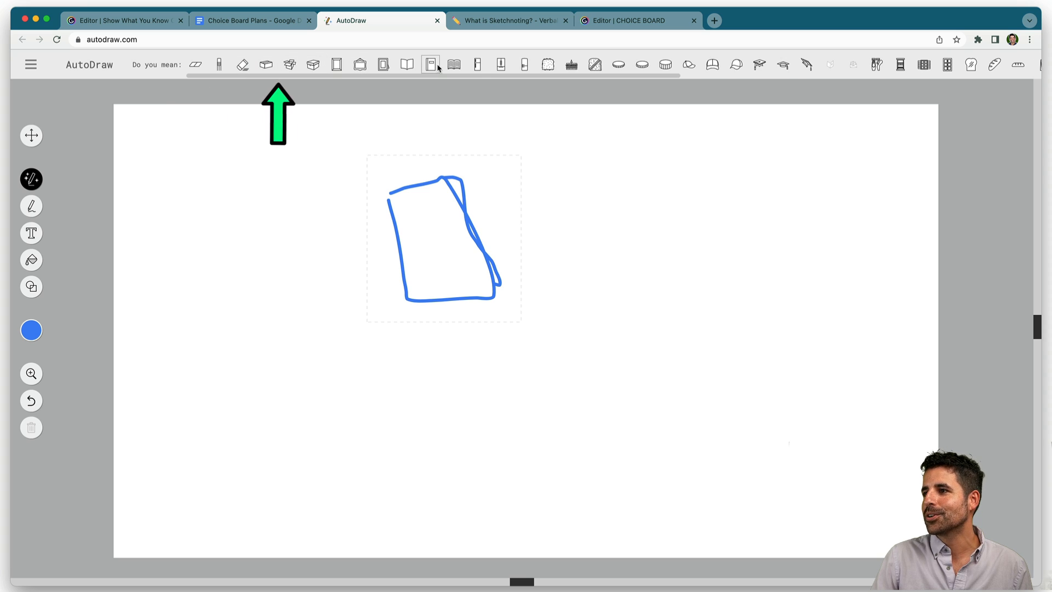
{"action": "left_click", "coordinate": [454, 64]}
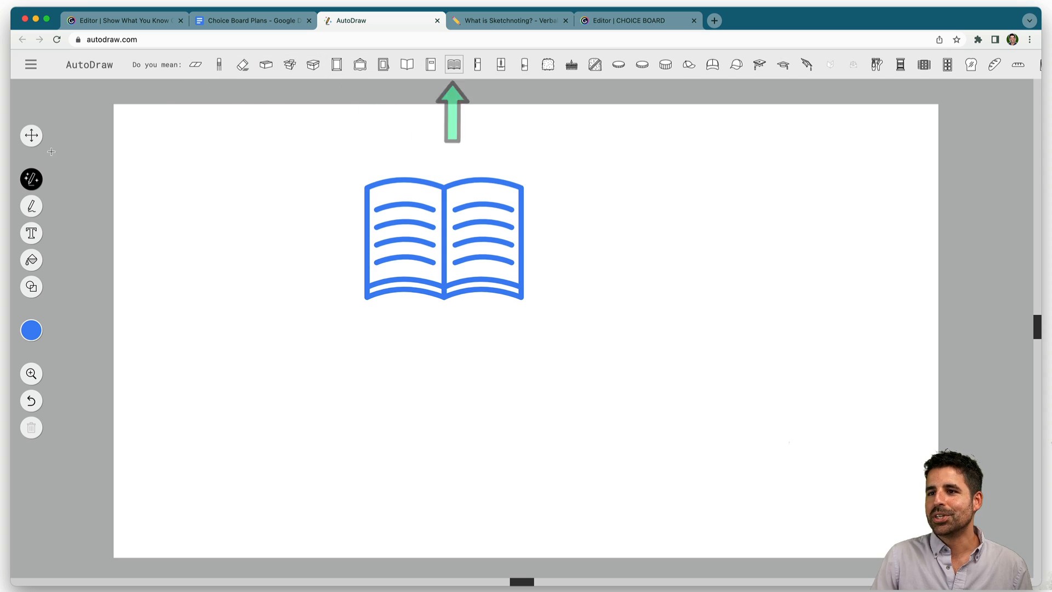
{"action": "left_click", "coordinate": [31, 135]}
{"action": "left_click_drag", "start_coordinate": [421, 245], "coordinate": [237, 228]}
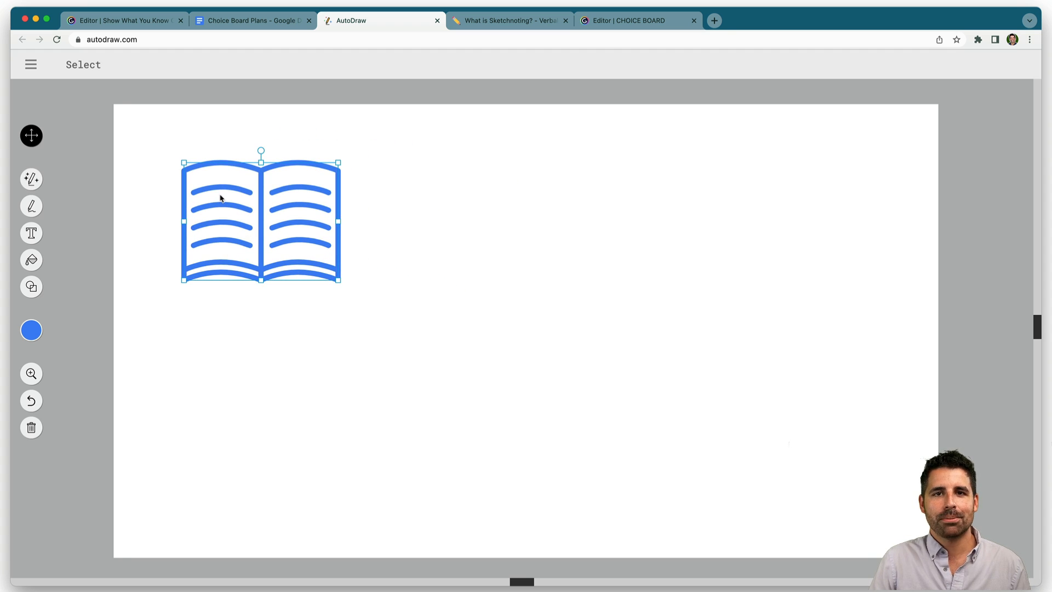
{"action": "left_click", "coordinate": [135, 39]}
{"action": "key", "text": "super+c"}
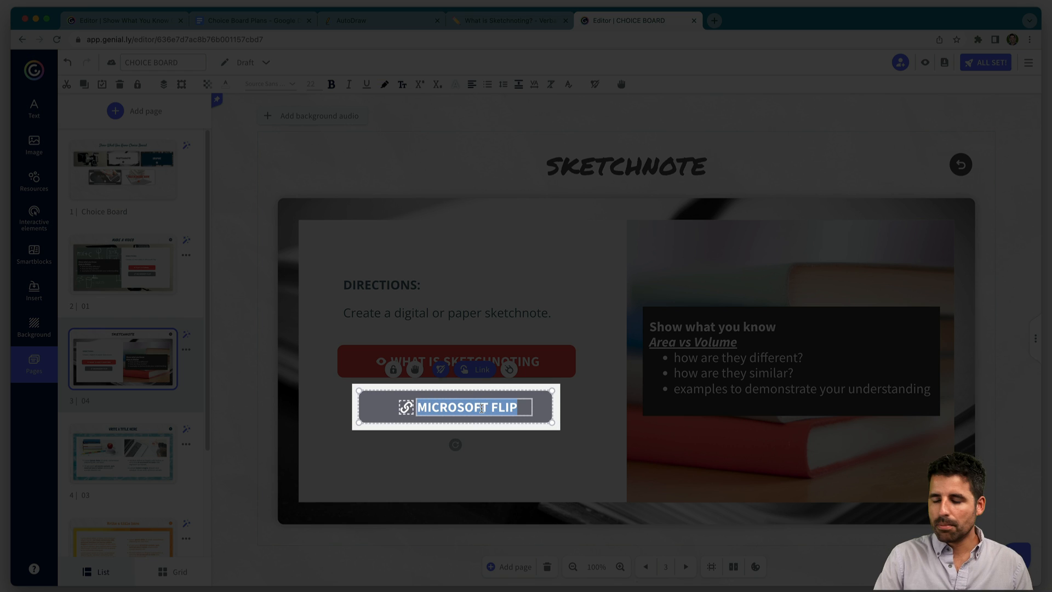
{"action": "type", "text": "AUTODRAW"}
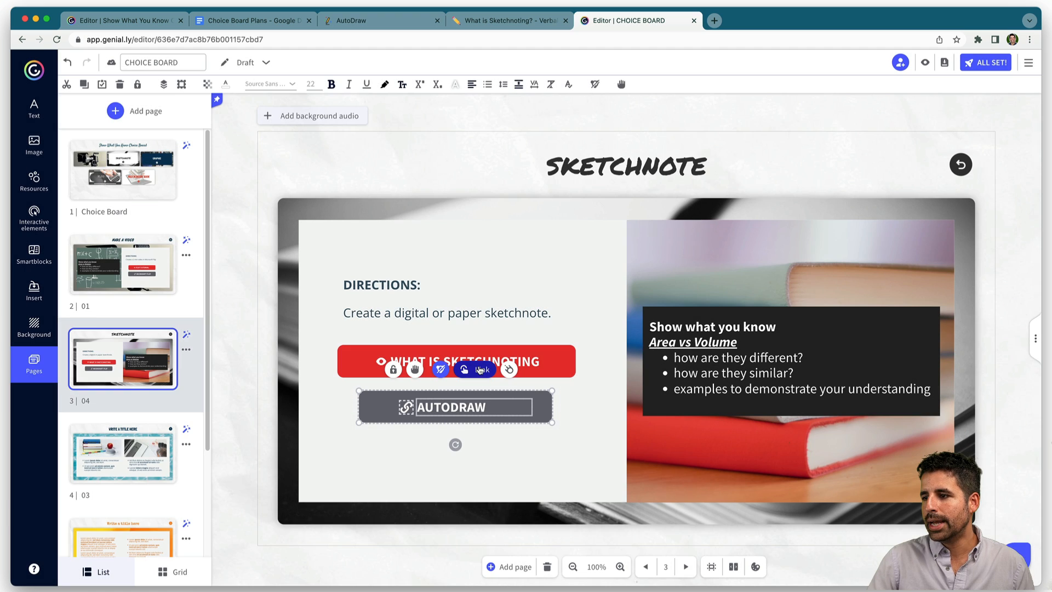
{"action": "left_click", "coordinate": [475, 370]}
{"action": "key", "text": "super+v"}
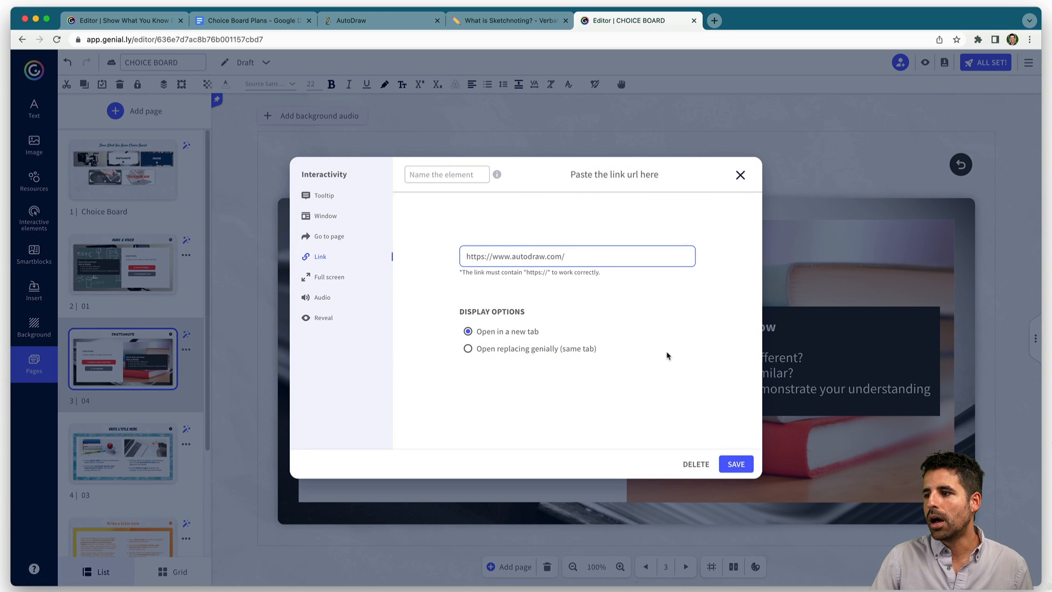
{"action": "left_click", "coordinate": [732, 466]}
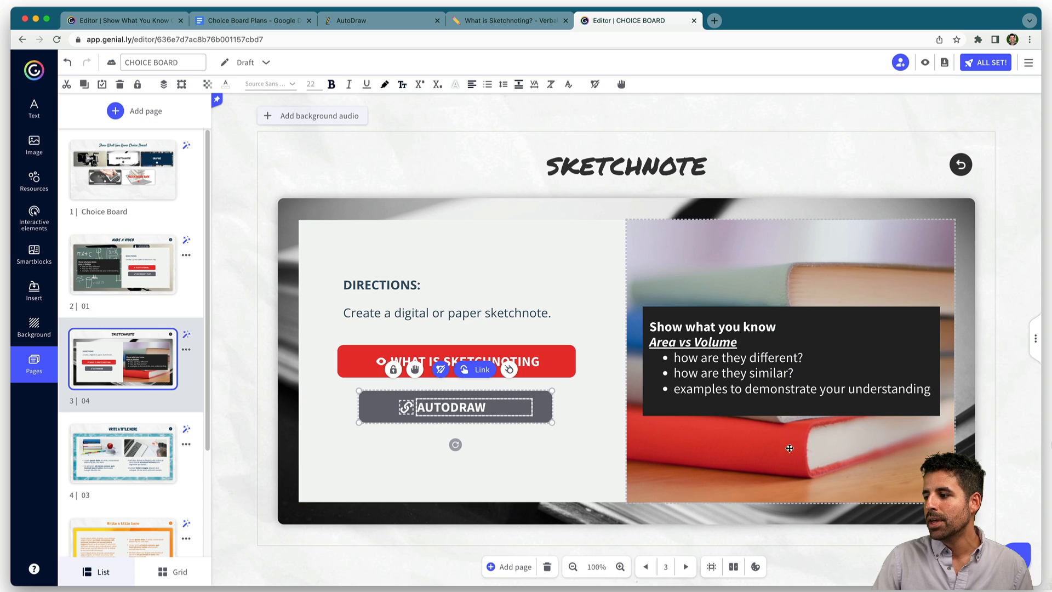
{"action": "left_click", "coordinate": [606, 435]}
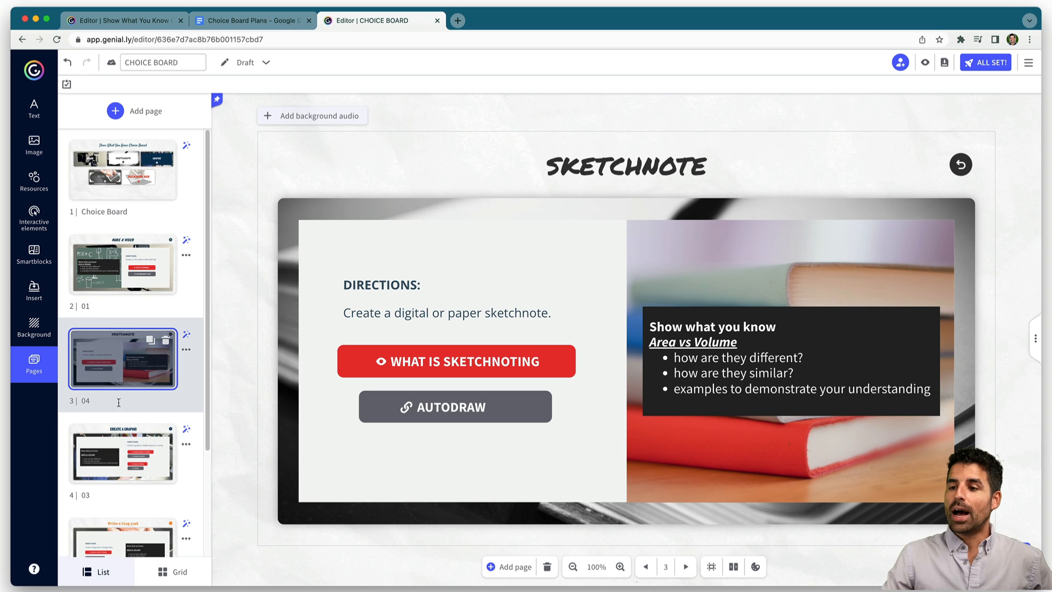
Examine the CREATE A GRAPHIC page's directions and resource buttons, and open the 'Write a blog post' page.
{"action": "left_click", "coordinate": [120, 443]}
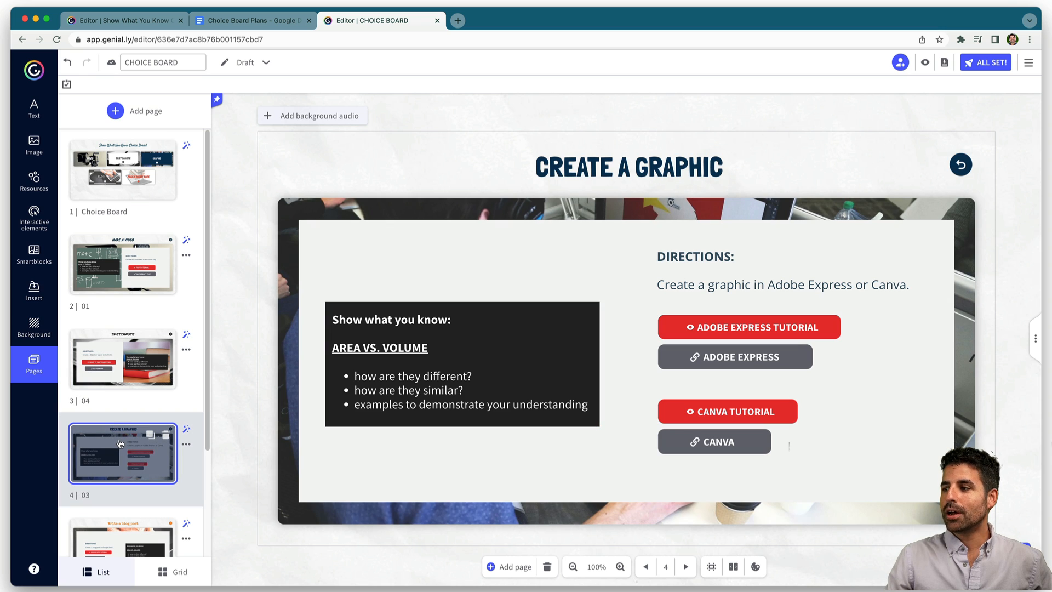
{"action": "scroll", "coordinate": [120, 443], "scroll_direction": "down", "scroll_amount": 2}
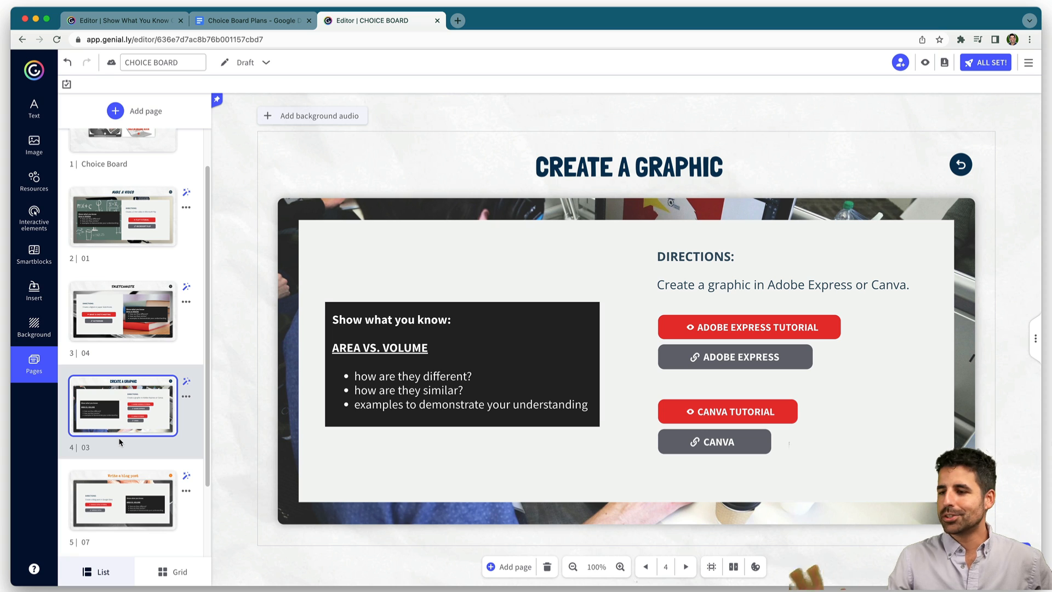
{"action": "scroll", "coordinate": [119, 440], "scroll_direction": "down", "scroll_amount": 1}
{"action": "scroll", "coordinate": [119, 441], "scroll_direction": "down", "scroll_amount": 1}
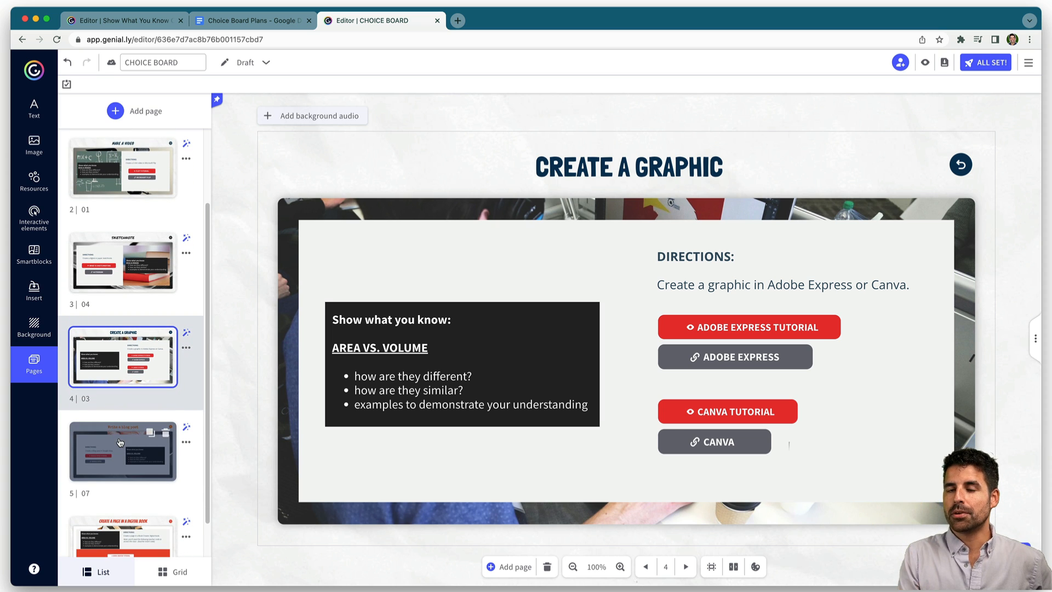
{"action": "left_click", "coordinate": [120, 442]}
{"action": "left_click", "coordinate": [625, 175]}
Open the Google Sites tutorial playlist linked under BLOG POST in the Choice Board Plans document and look over its videos.
{"action": "left_click", "coordinate": [256, 20]}
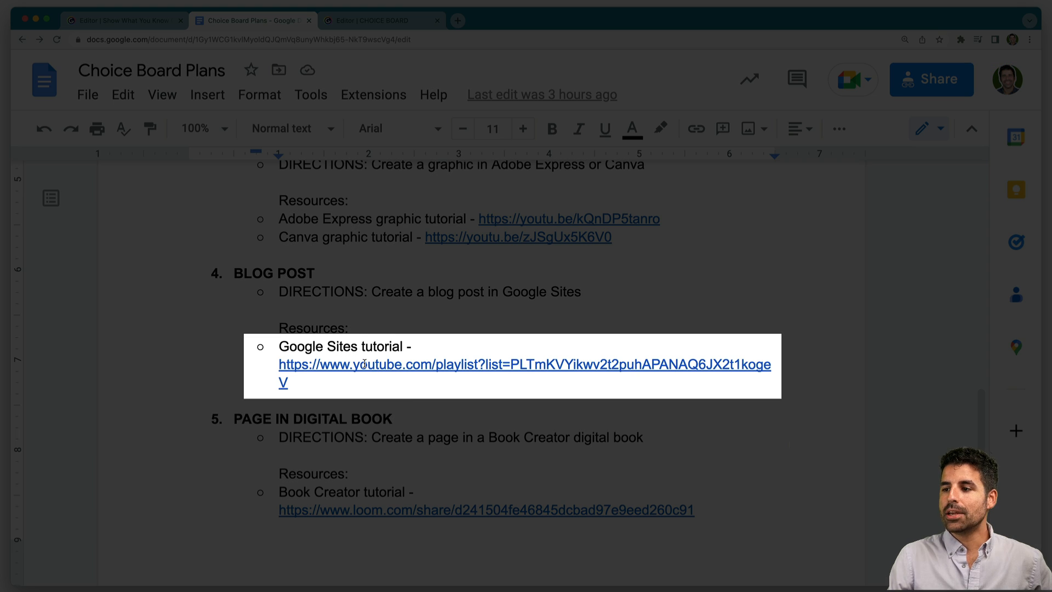
{"action": "left_click", "coordinate": [369, 365]}
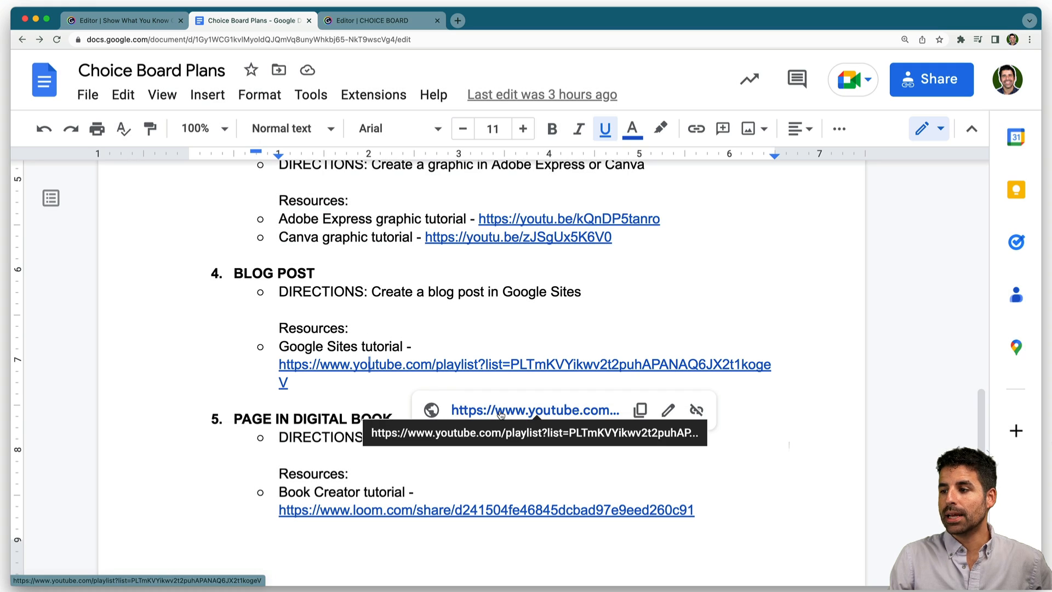
{"action": "left_click", "coordinate": [498, 411]}
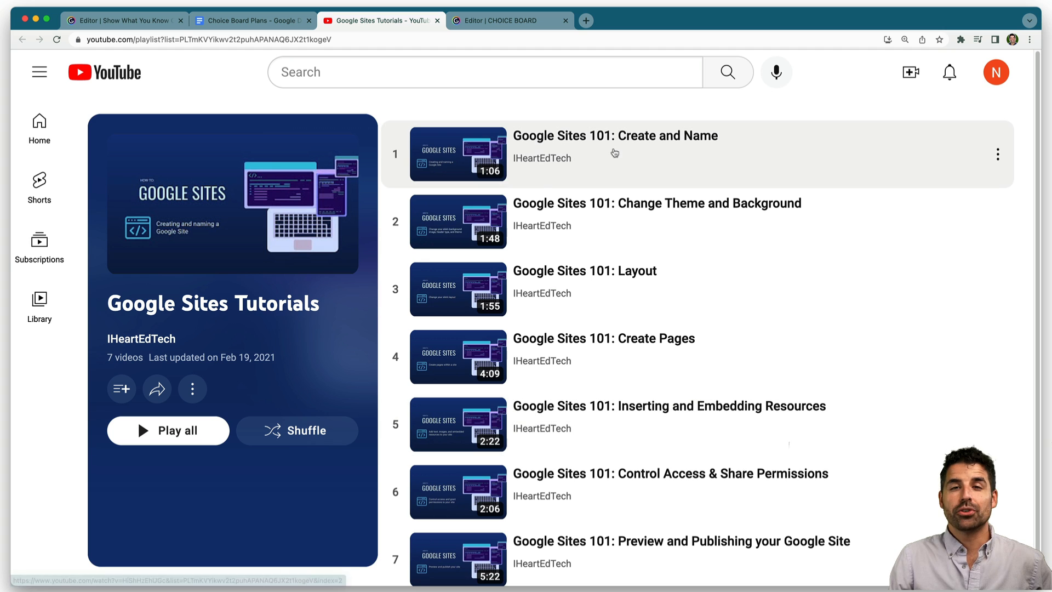
{"action": "scroll", "coordinate": [621, 271], "scroll_direction": "down", "scroll_amount": 1}
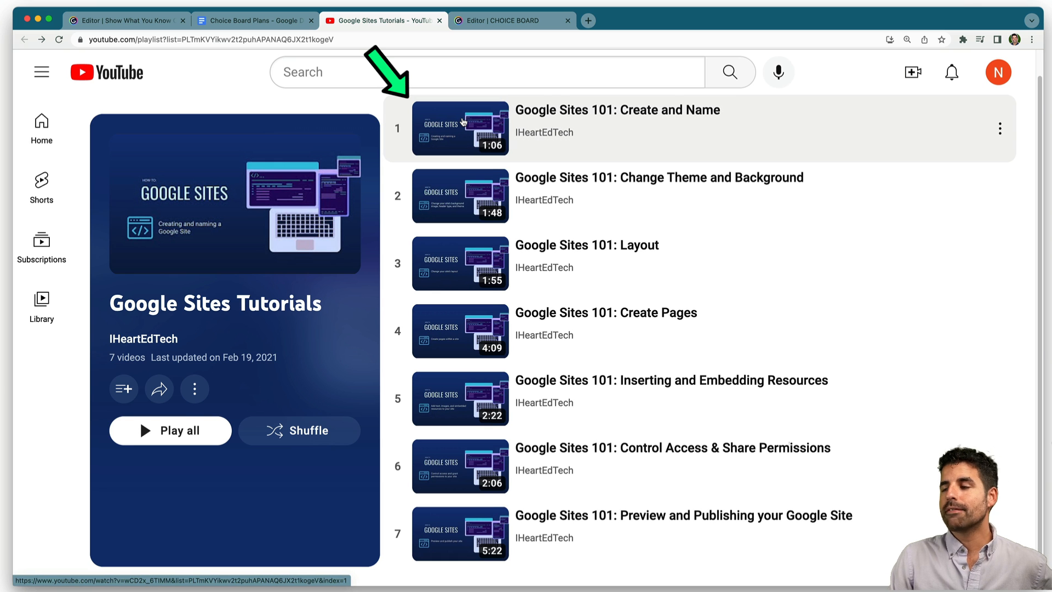
Open the playlist's first video, 'Google Sites 101: Create and Name', check the playlist beside it, and copy the video's web address.
{"action": "left_click", "coordinate": [463, 122]}
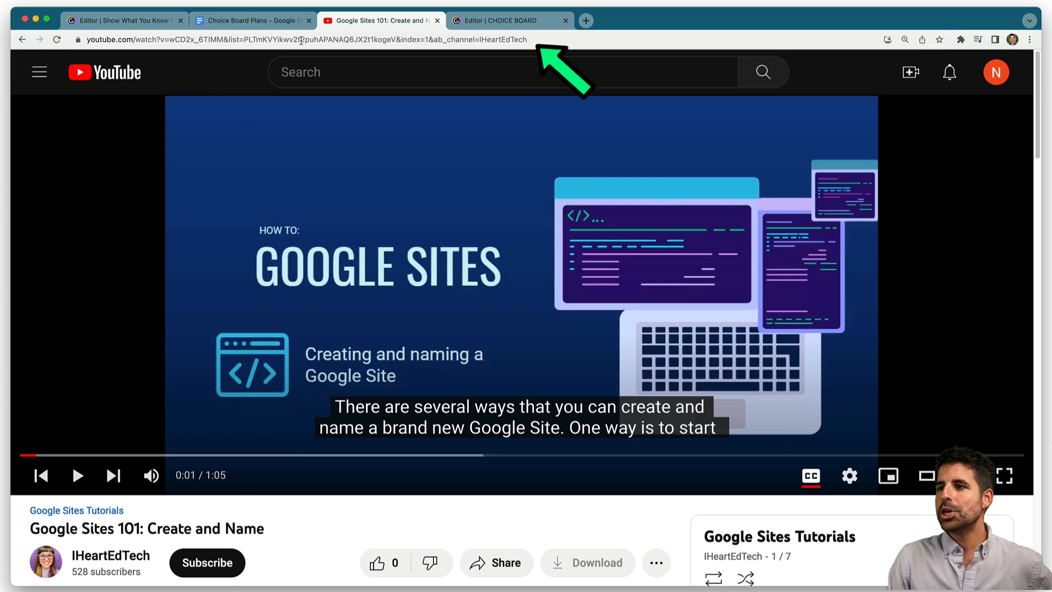
{"action": "scroll", "coordinate": [449, 328], "scroll_direction": "down", "scroll_amount": 2}
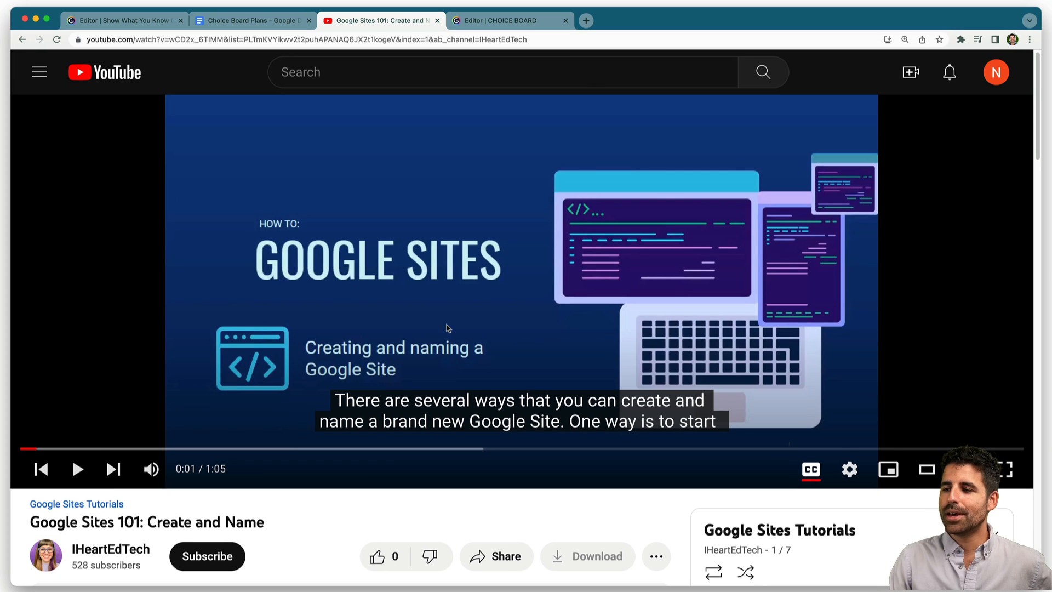
{"action": "scroll", "coordinate": [448, 328], "scroll_direction": "down", "scroll_amount": 5}
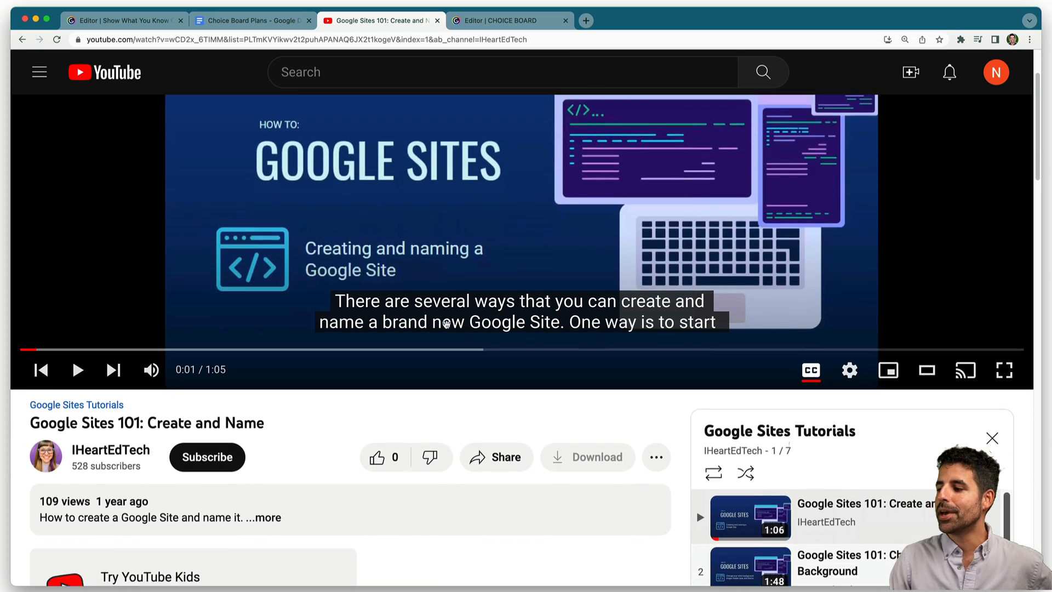
{"action": "scroll", "coordinate": [515, 411], "scroll_direction": "down", "scroll_amount": 2}
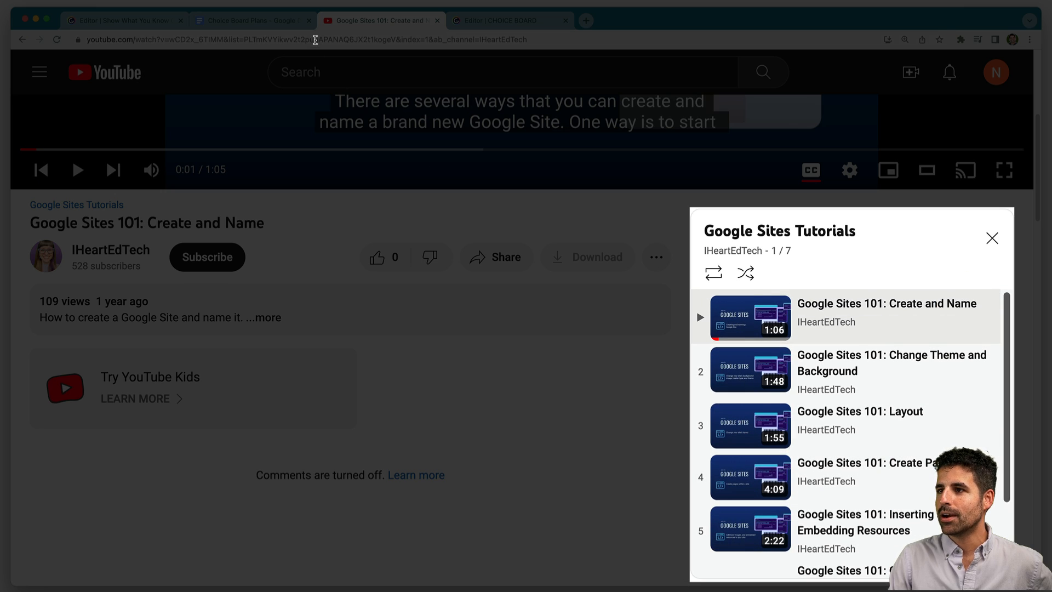
{"action": "left_click", "coordinate": [315, 40]}
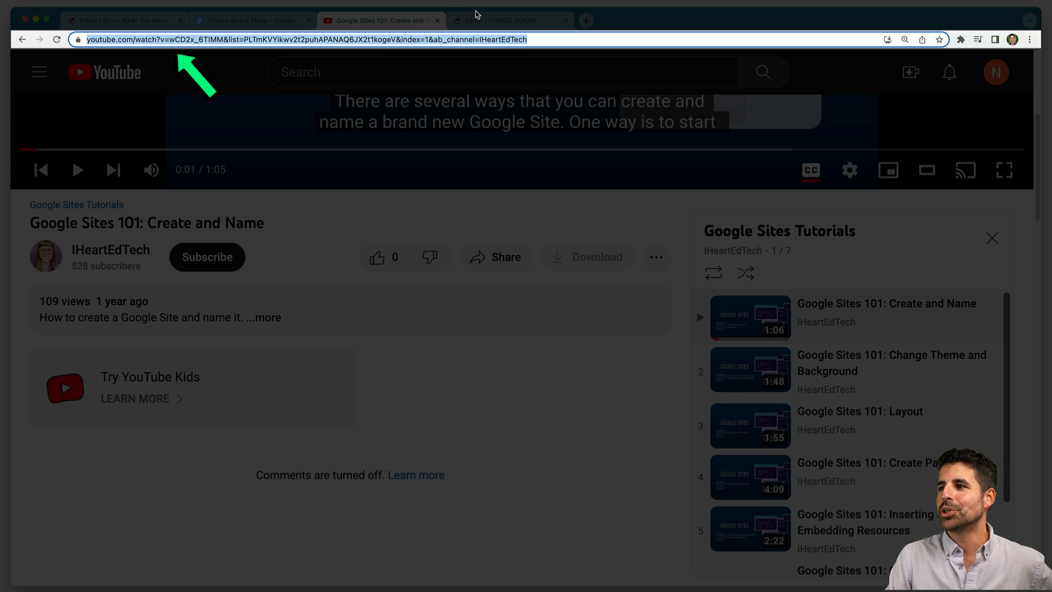
On the 'Write a blog post' page, give the 'GOOGLE SITES TUTORIAL' button a window interaction and insert the copied YouTube video address without autoplay.
{"action": "left_click", "coordinate": [480, 21]}
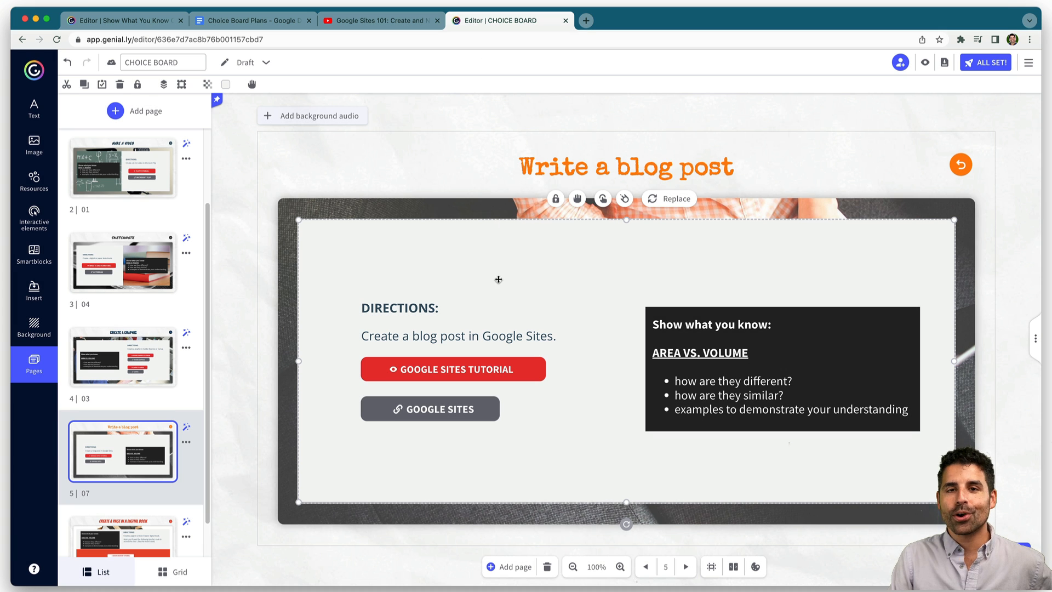
{"action": "left_click", "coordinate": [459, 371]}
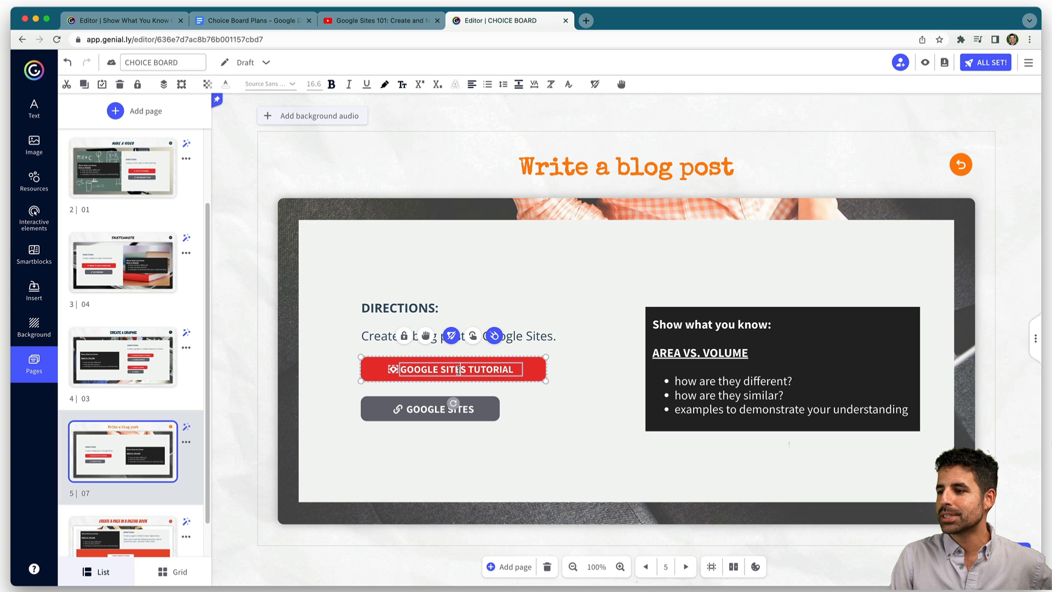
{"action": "left_click", "coordinate": [472, 336]}
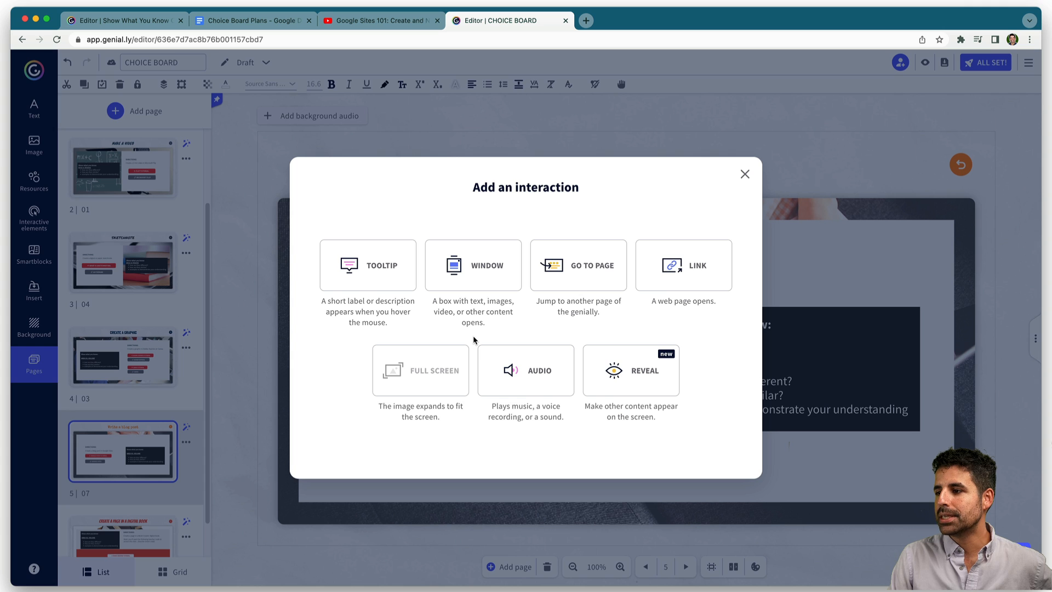
{"action": "left_click", "coordinate": [469, 283]}
{"action": "left_click", "coordinate": [711, 205]}
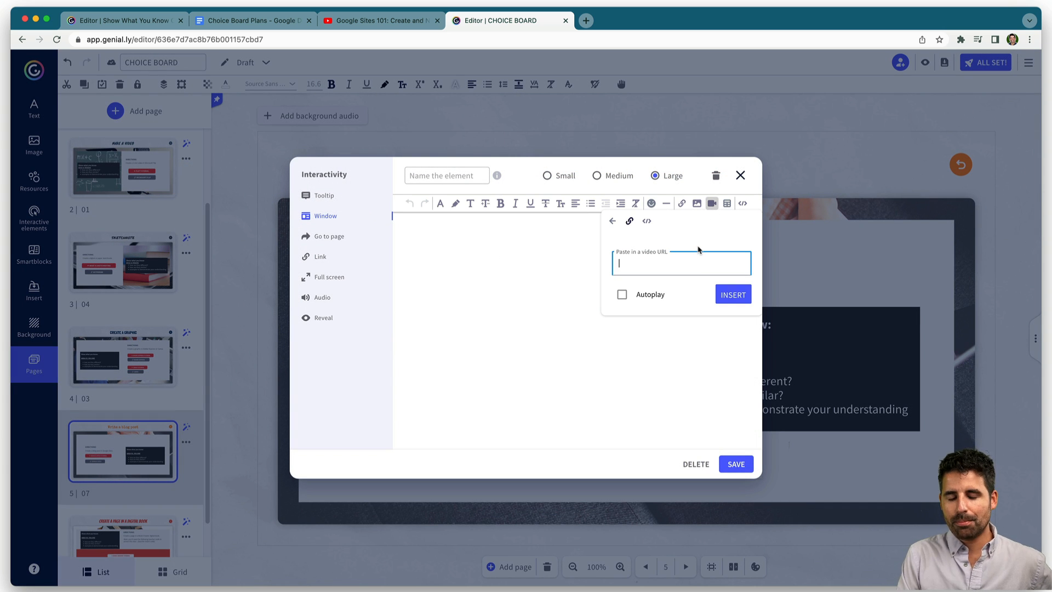
{"action": "key", "text": "super+v"}
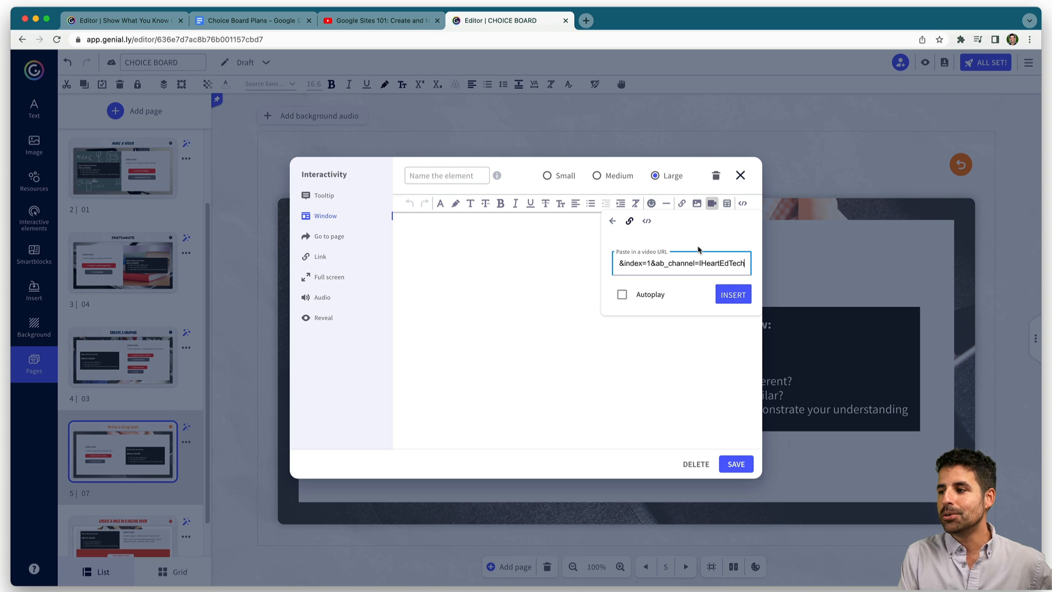
{"action": "left_click", "coordinate": [725, 296]}
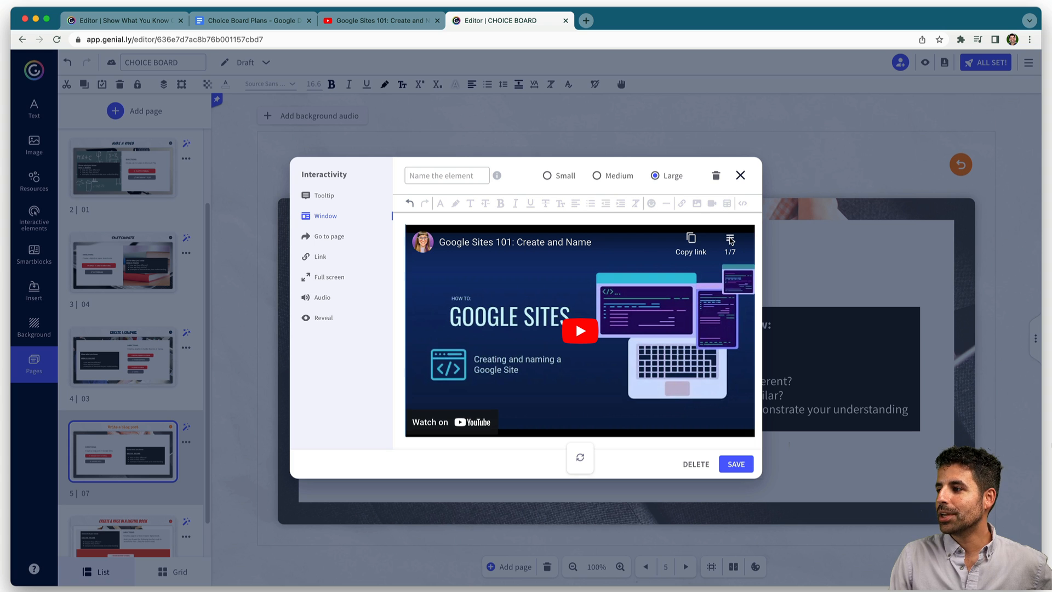
Look through the tutorial playlist inside the embedded Google Sites video and close the playlist view.
{"action": "left_click", "coordinate": [730, 240]}
{"action": "scroll", "coordinate": [699, 309], "scroll_direction": "down", "scroll_amount": 3}
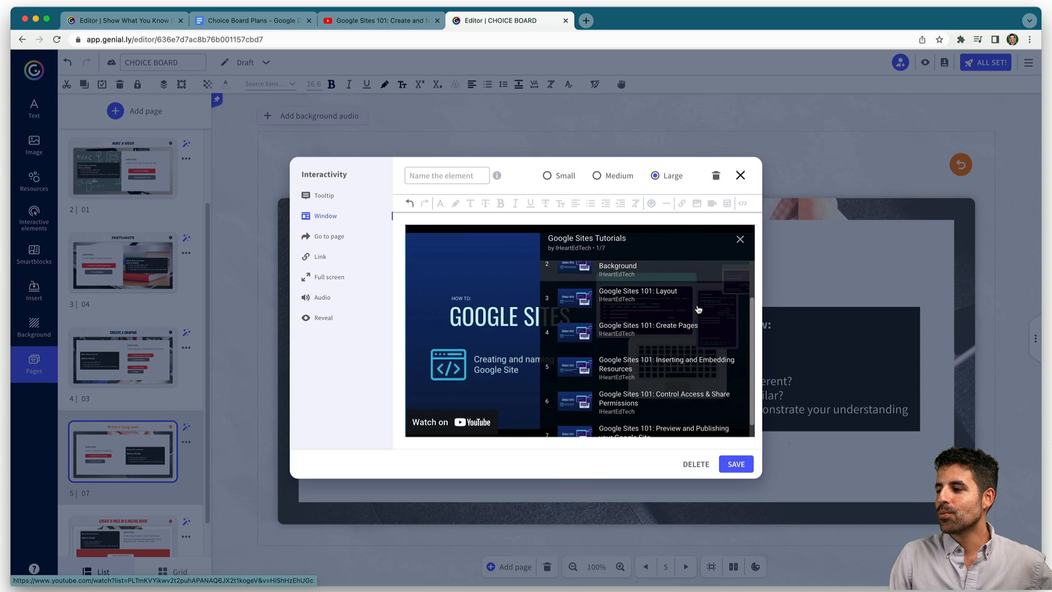
{"action": "scroll", "coordinate": [698, 309], "scroll_direction": "down", "scroll_amount": 1}
{"action": "scroll", "coordinate": [699, 309], "scroll_direction": "up", "scroll_amount": 3}
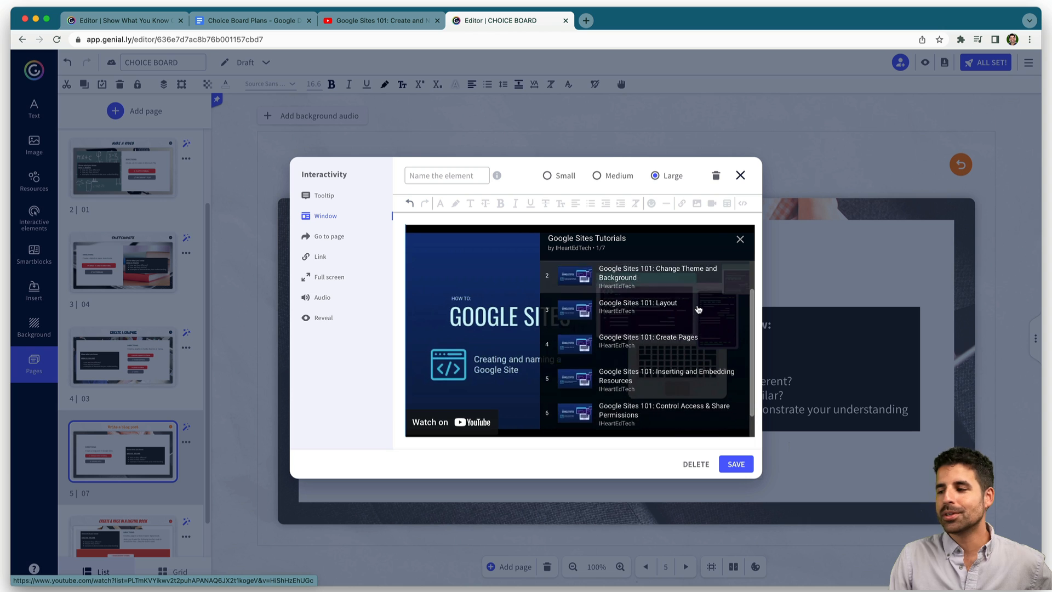
{"action": "left_click", "coordinate": [739, 240]}
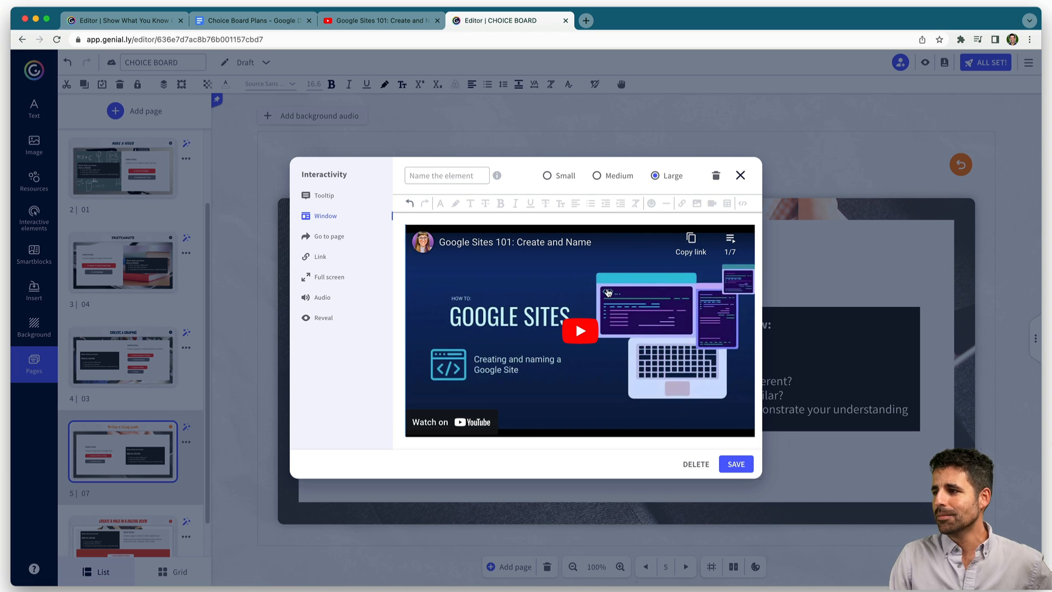
Above the video, add 'THE FOLLOWING IS A PLAYLIST OF VIDEOS!' and a note on opening the other mini-tutorials through the '1/7' icon after the first video.
{"action": "left_click", "coordinate": [418, 218]}
{"action": "type", "text": "THE FOLLOWING IS A PLAYLIST OF VIDEOS! After you finish the first video, click on the icon on the top right that says '1/7' to see the other mini-tutorials."}
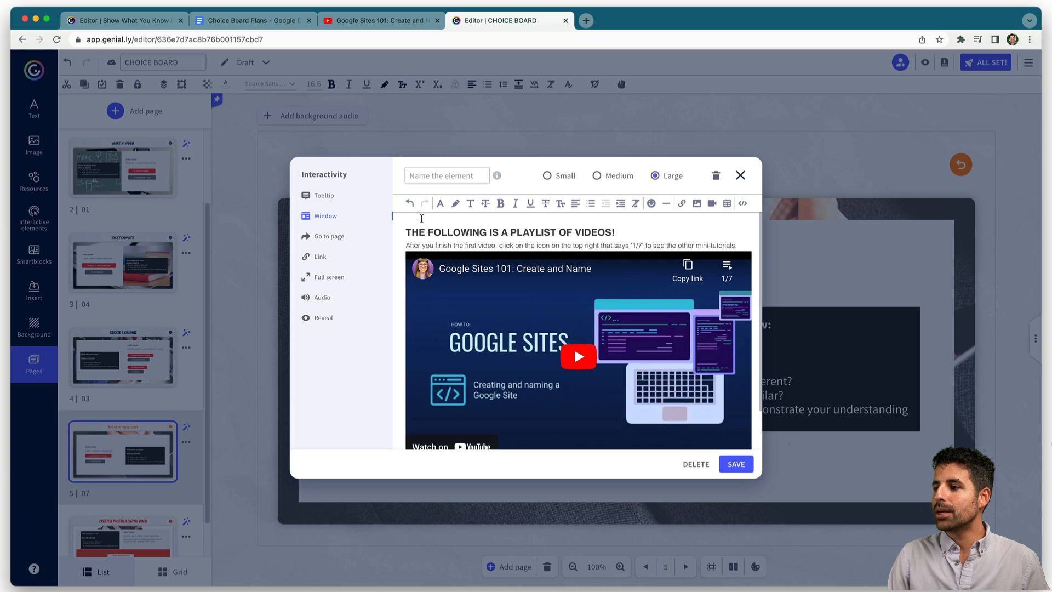
{"action": "key", "text": "Return"}
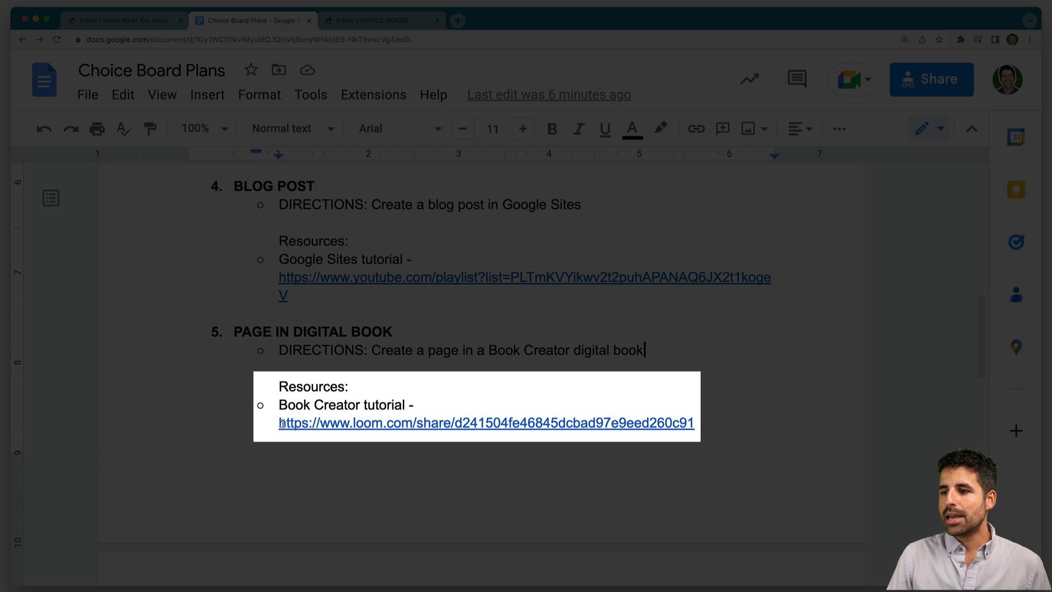
Copy the Book Creator tutorial's Loom address from the plans document and add a window interaction to the 'BOOK CREATOR TUTORIAL' button.
{"action": "left_click_drag", "start_coordinate": [281, 423], "coordinate": [696, 432]}
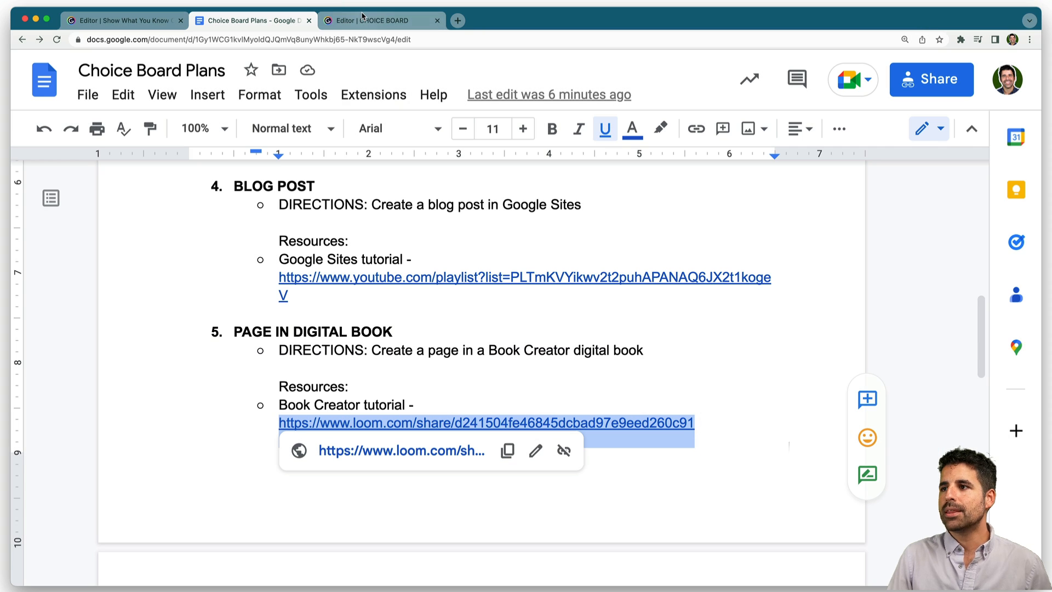
{"action": "left_click", "coordinate": [362, 20]}
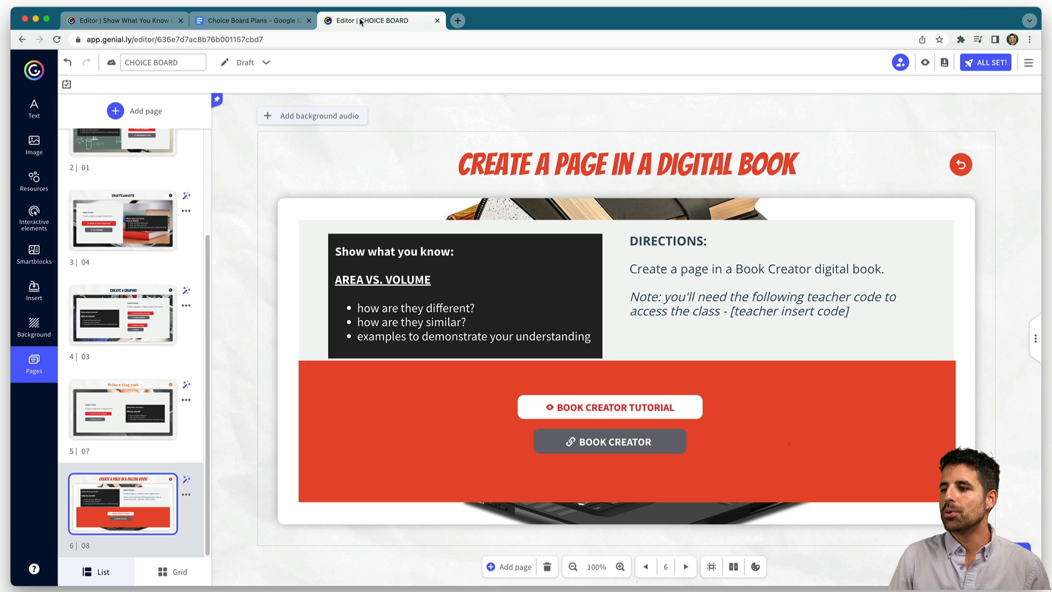
{"action": "left_click", "coordinate": [607, 406]}
{"action": "left_click", "coordinate": [630, 377]}
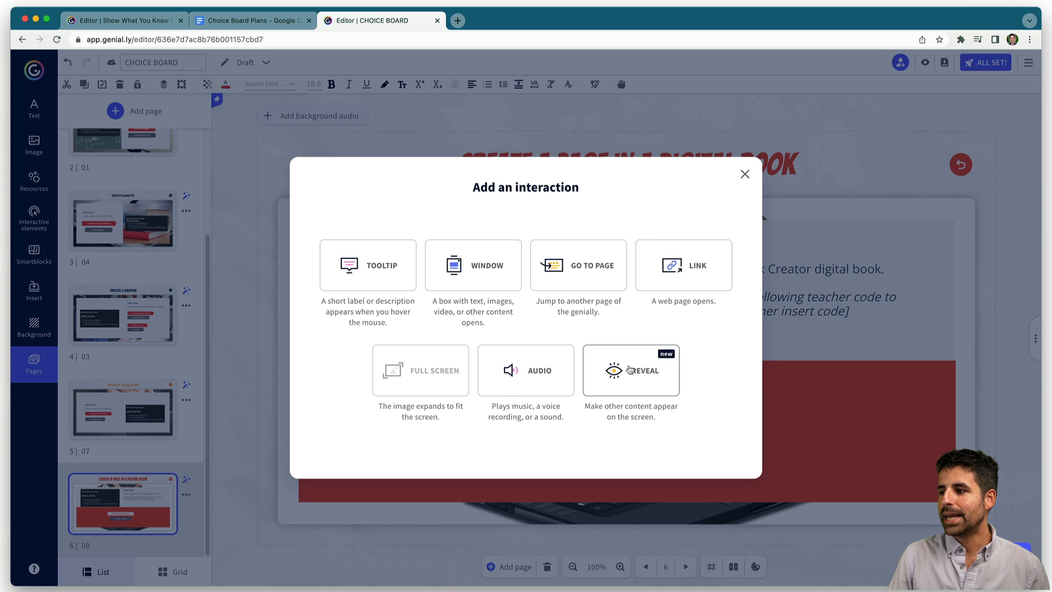
{"action": "left_click", "coordinate": [499, 283]}
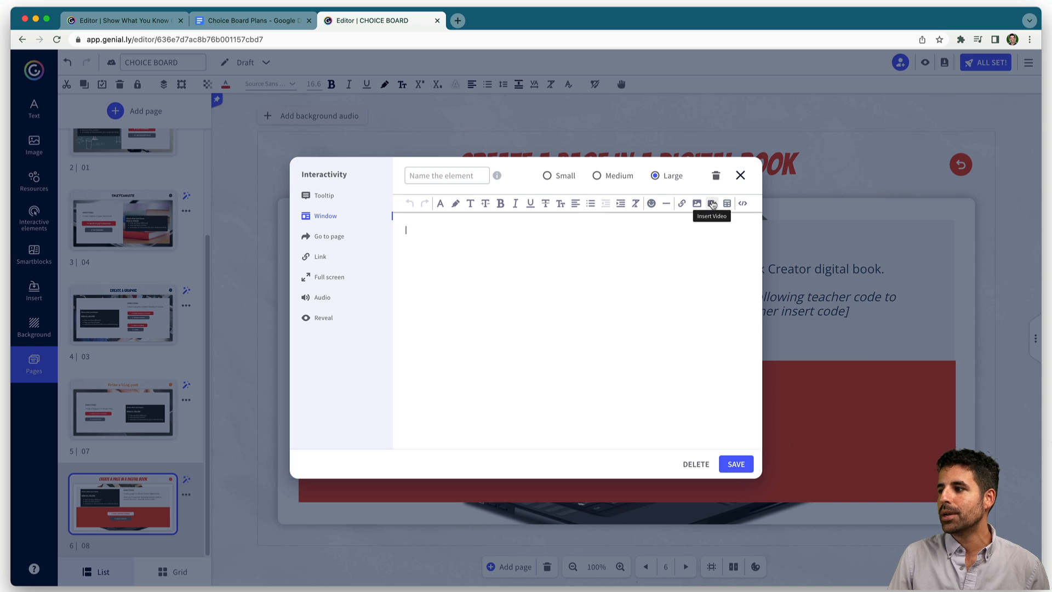
Try to insert the copied Loom address as a video in the interaction window.
{"action": "left_click", "coordinate": [712, 203]}
{"action": "key", "text": "super+v"}
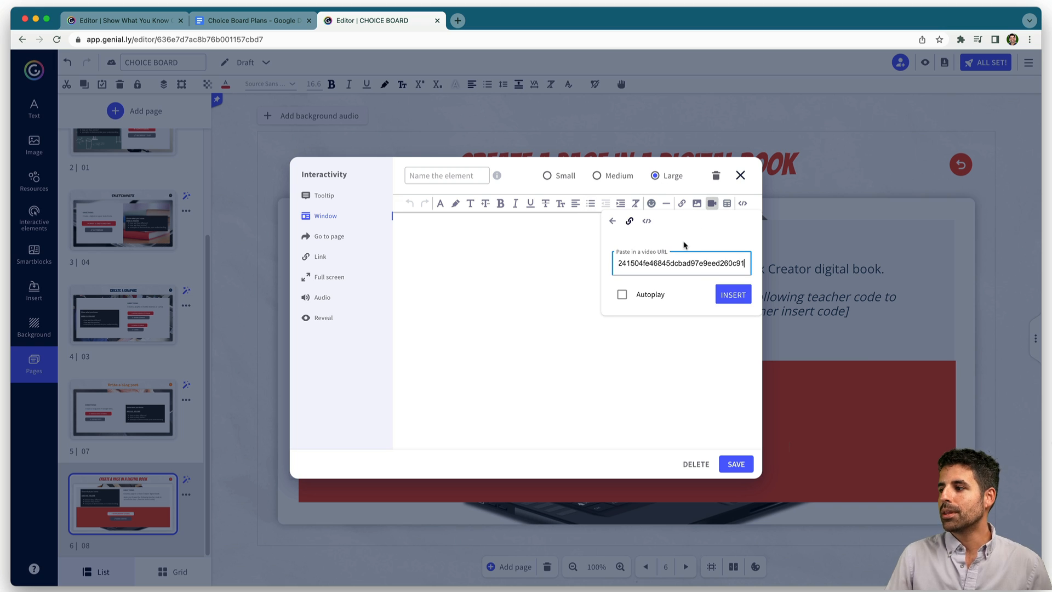
{"action": "left_click", "coordinate": [730, 294]}
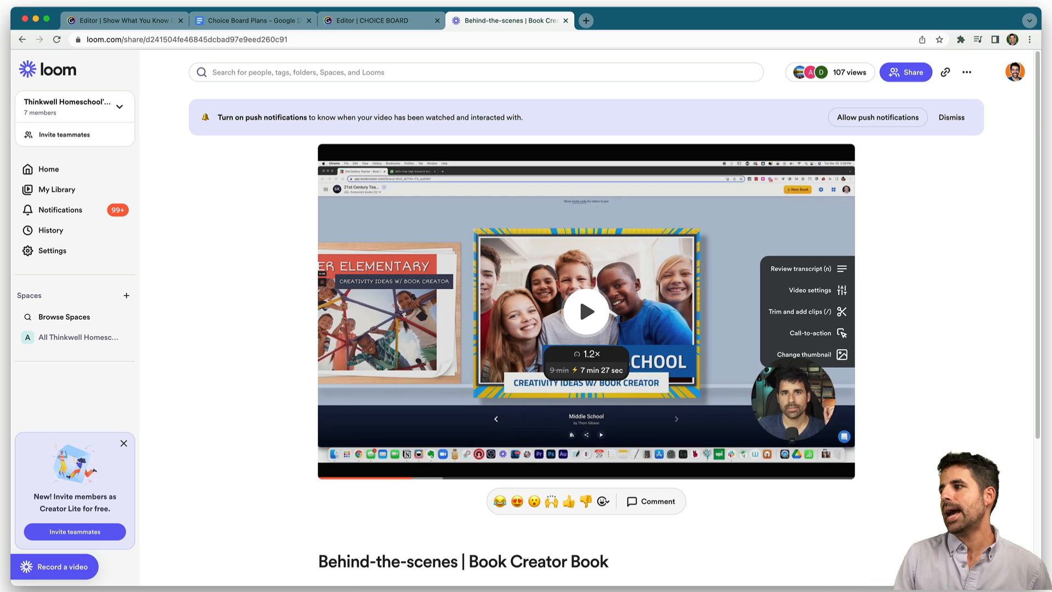
Copy the responsive-size embed code of the Loom video 'Behind-the-scenes | Book Creator Book' from its sharing options.
{"action": "left_click", "coordinate": [905, 72]}
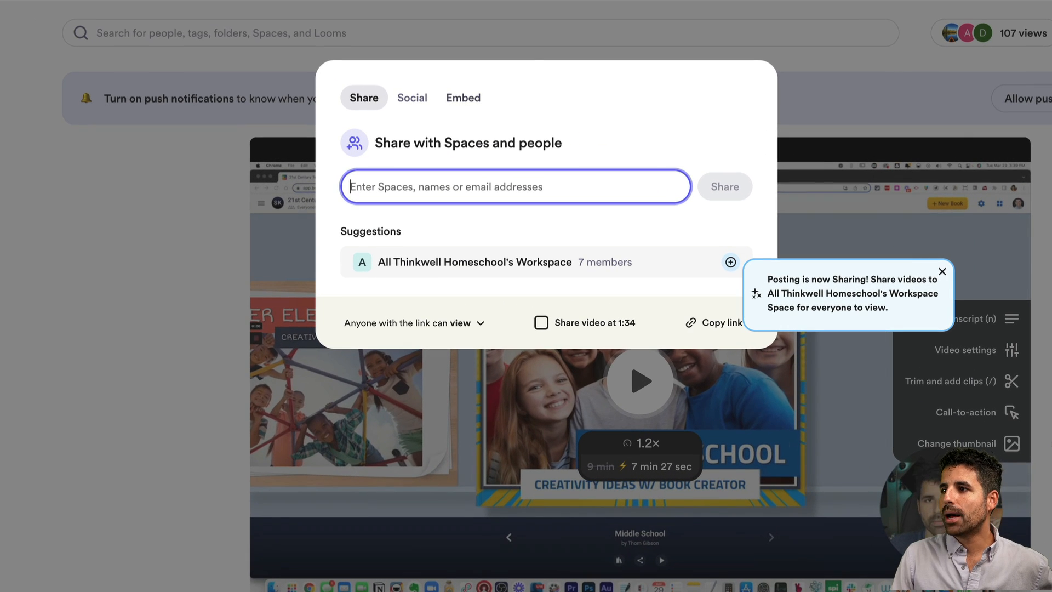
{"action": "left_click", "coordinate": [462, 97]}
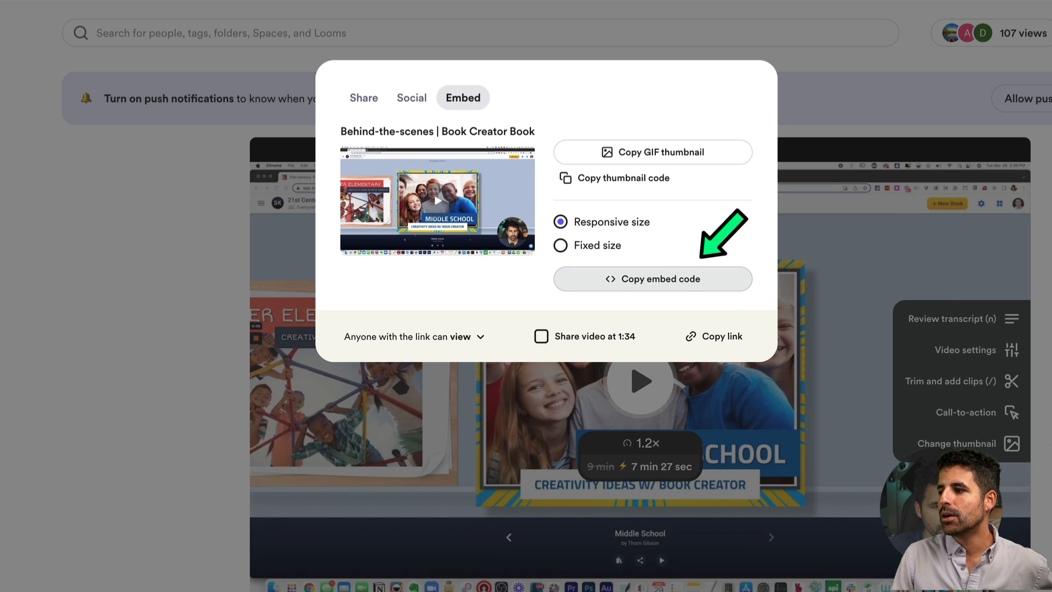
{"action": "left_click", "coordinate": [653, 279]}
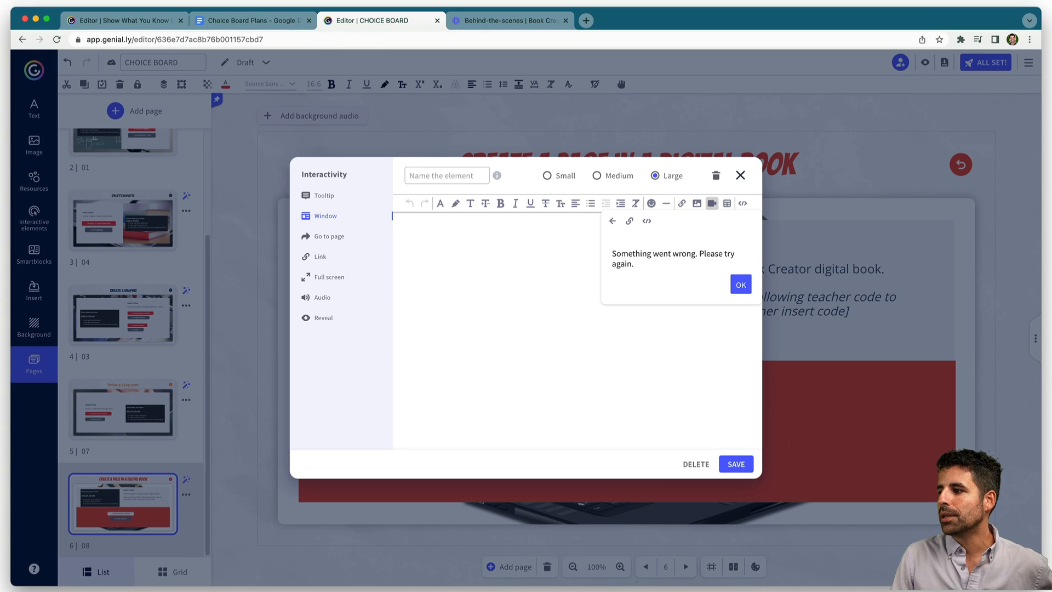
Embed the Loom video by pasting its embed code into the window's source code, save, and test the 'BOOK CREATOR TUTORIAL' button in preview.
{"action": "left_click", "coordinate": [741, 284]}
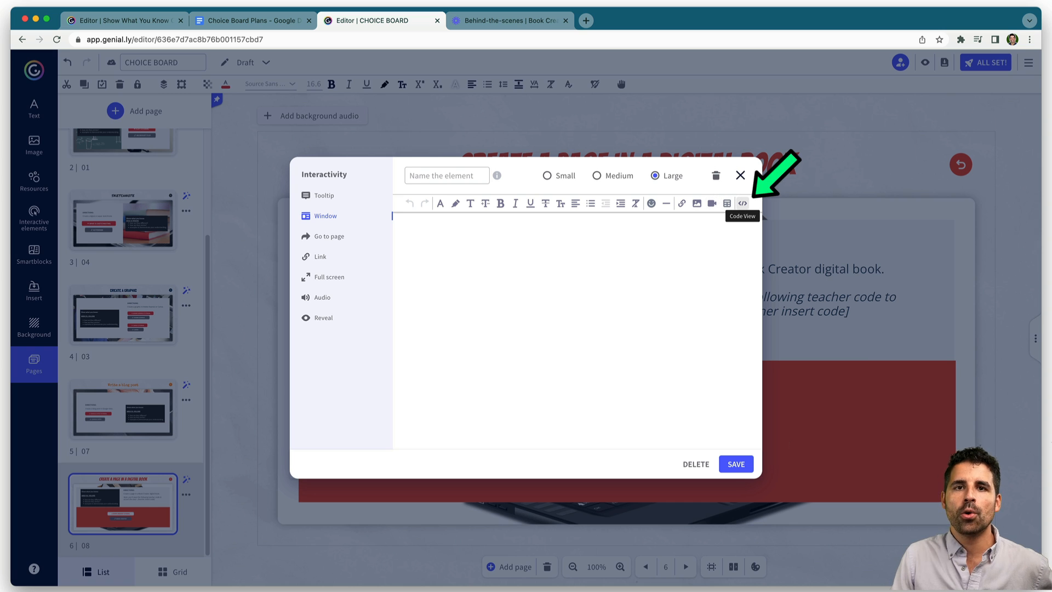
{"action": "left_click", "coordinate": [742, 203]}
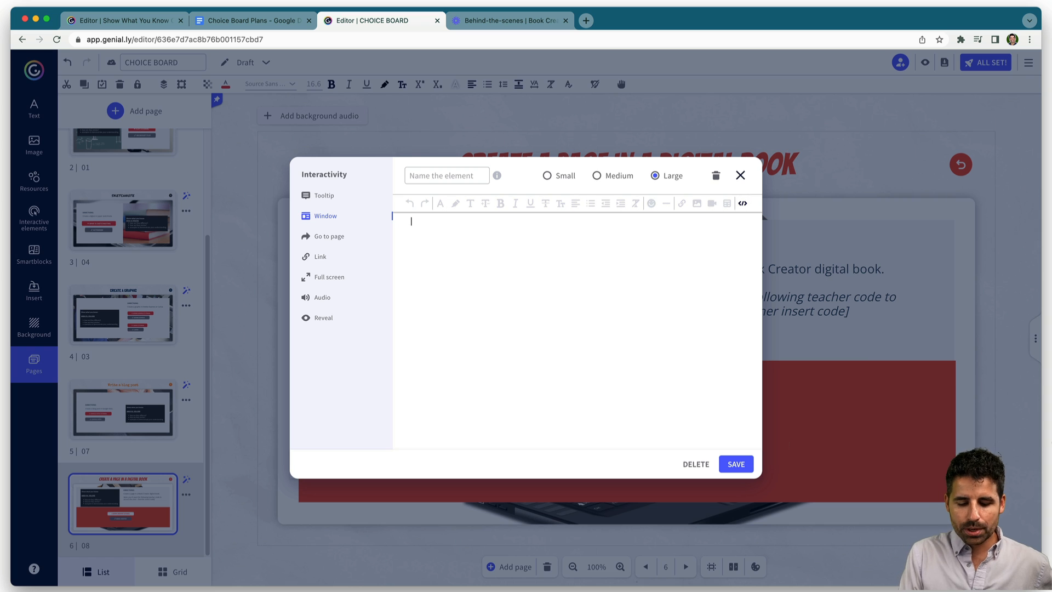
{"action": "type", "text": "<div style=\"position: relative; padding-bottom: 56.25%; height: 0;\"><iframe src=\"https://www.loom.com/embed/d241504fe46845dcbad97e9eed260c91\" frameborder=\"0\" webkitallowfullscreen mozallowfullscreen allowfullscreen style=\"position: absolute; top: 0; left: 0; width: 100%; height: 100%;\"></iframe></div>"}
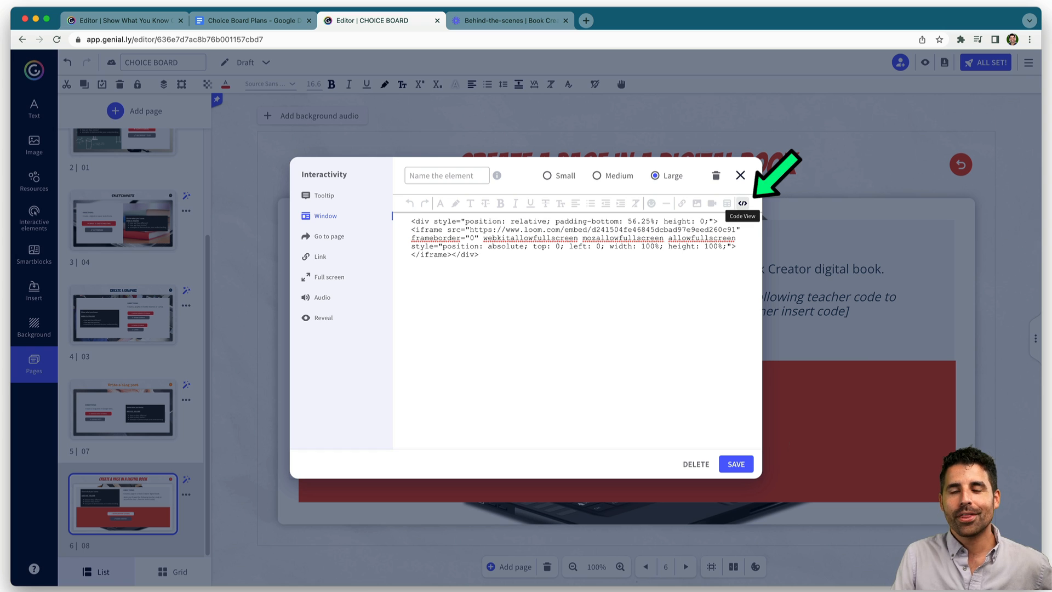
{"action": "left_click", "coordinate": [743, 202]}
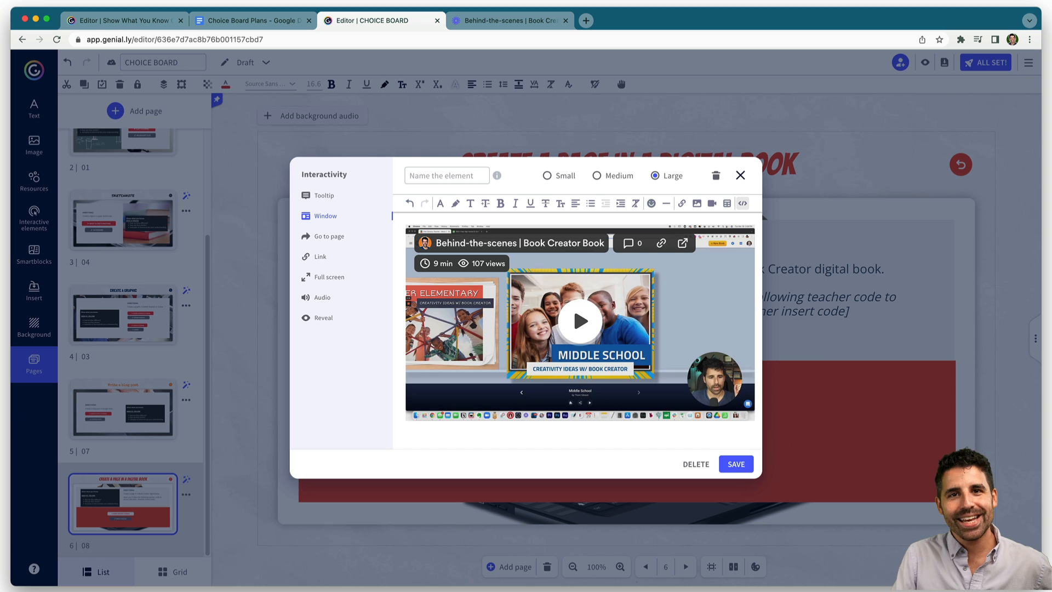
{"action": "left_click", "coordinate": [735, 464]}
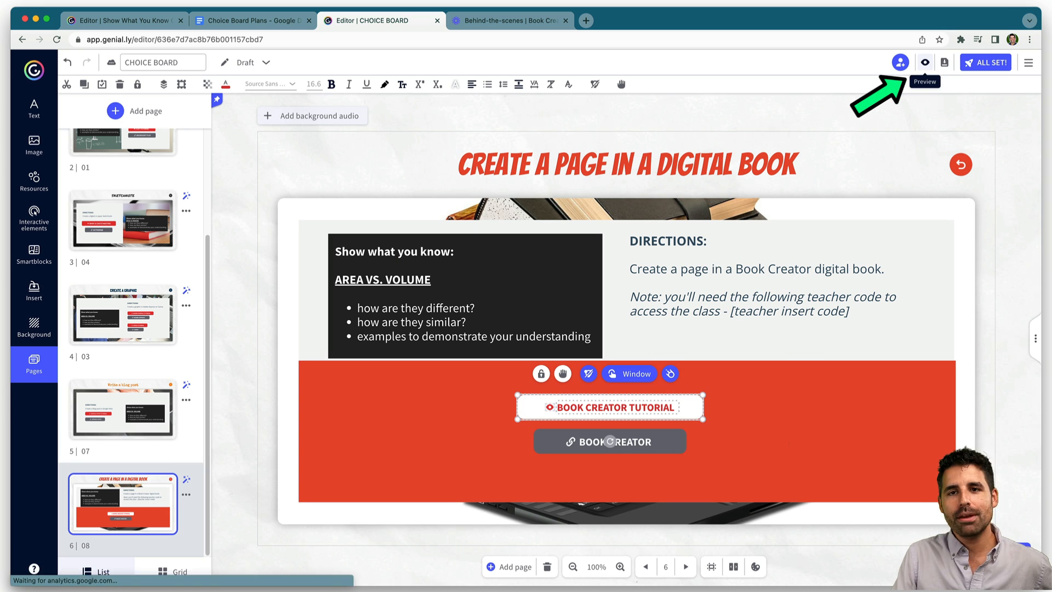
{"action": "left_click", "coordinate": [924, 62]}
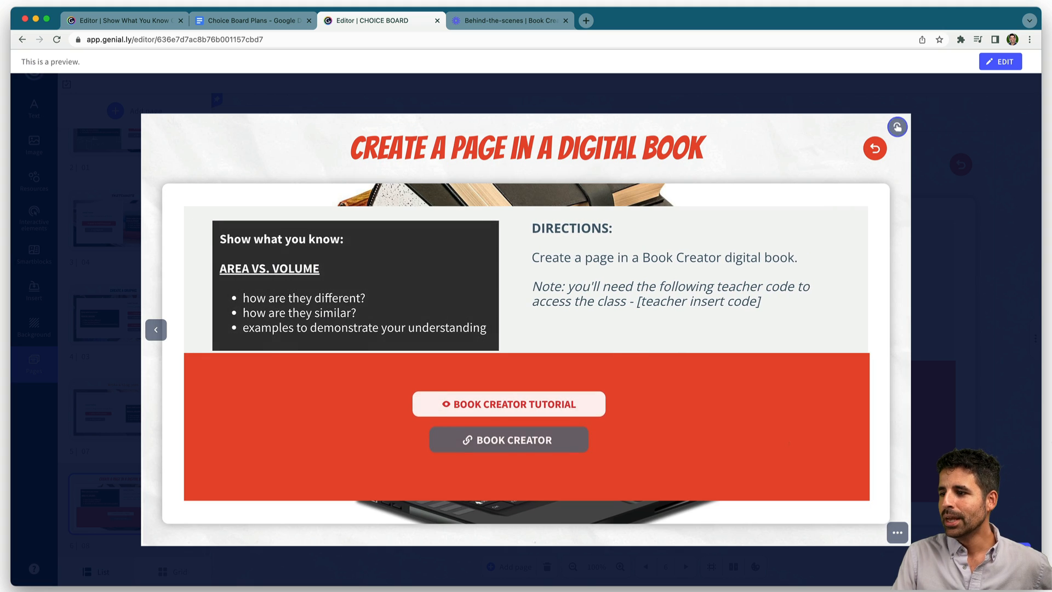
{"action": "left_click", "coordinate": [514, 402]}
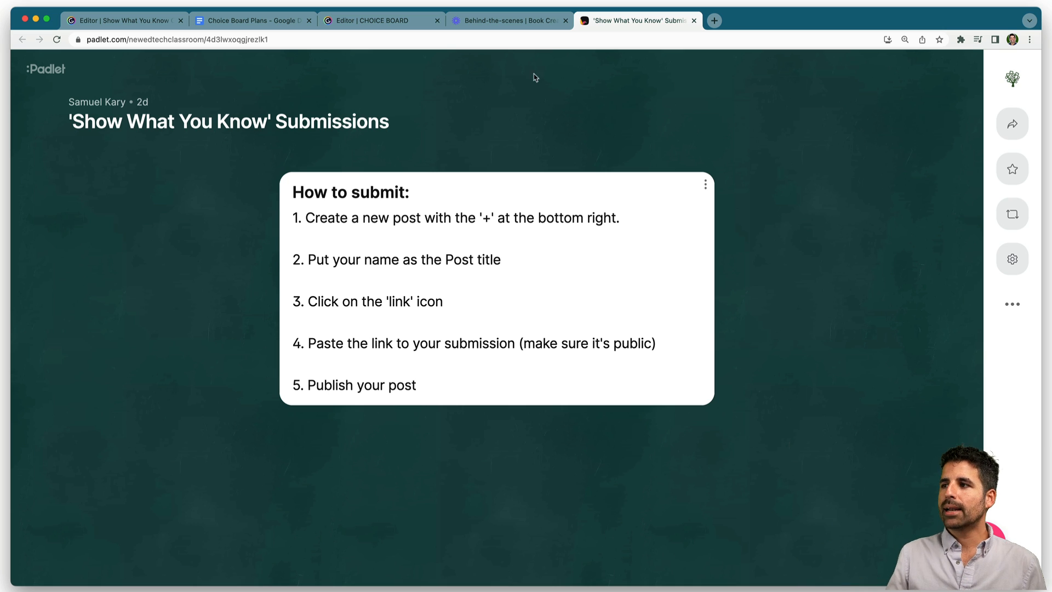
Return to the choice board, add a blank page, and move it to the end as page 7.
{"action": "left_click", "coordinate": [408, 22]}
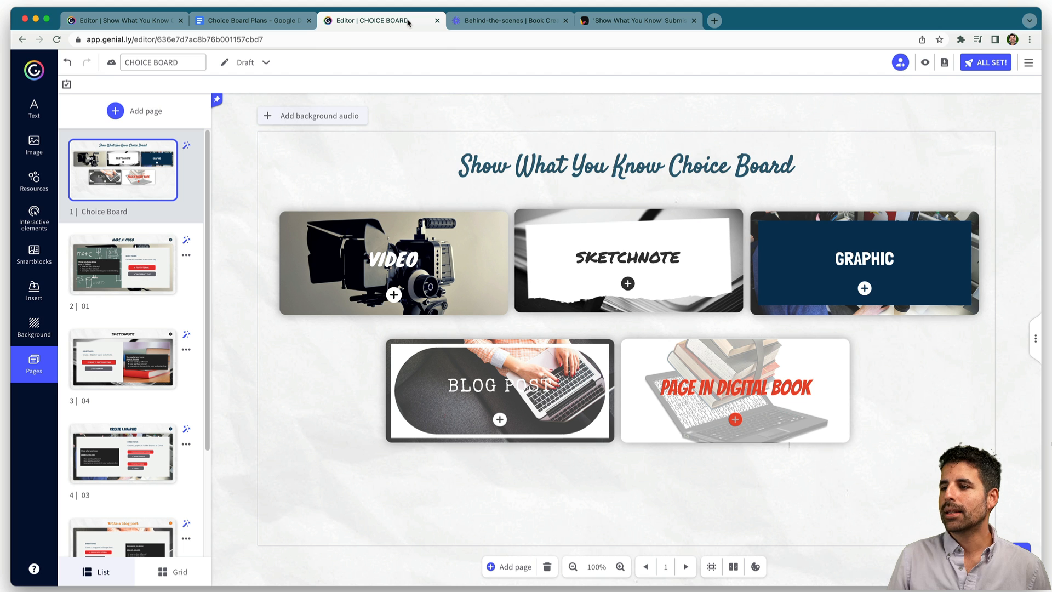
{"action": "left_click", "coordinate": [114, 111]}
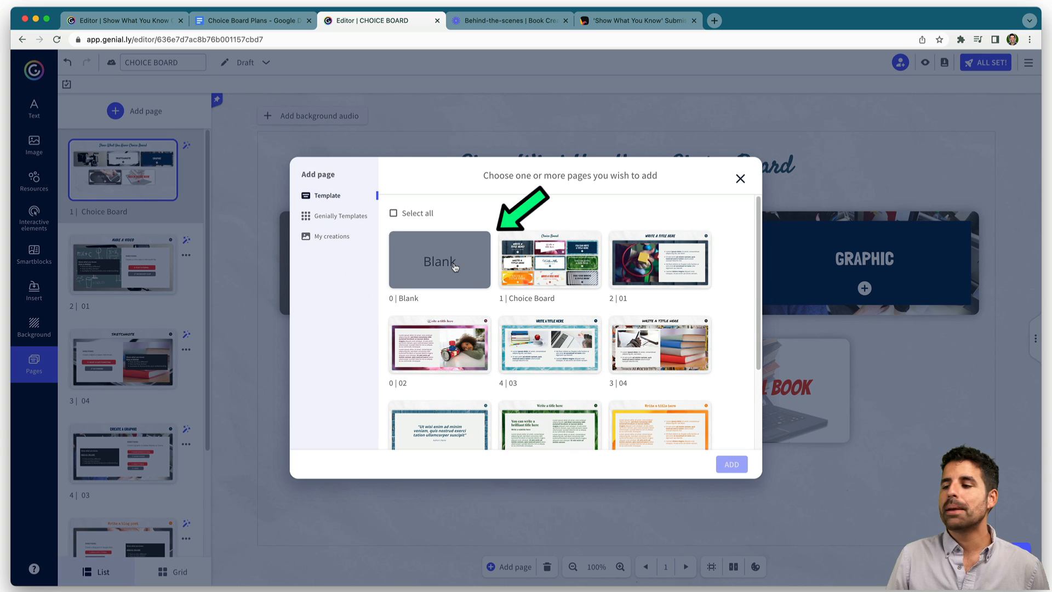
{"action": "left_click", "coordinate": [453, 266]}
{"action": "left_click", "coordinate": [731, 465]}
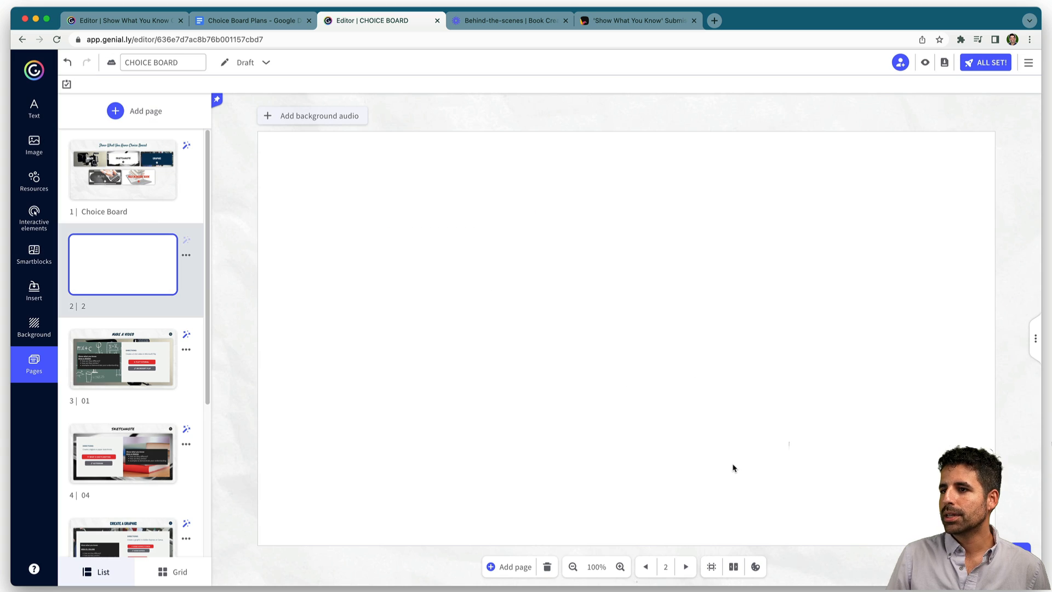
{"action": "left_click_drag", "start_coordinate": [126, 268], "coordinate": [122, 520]}
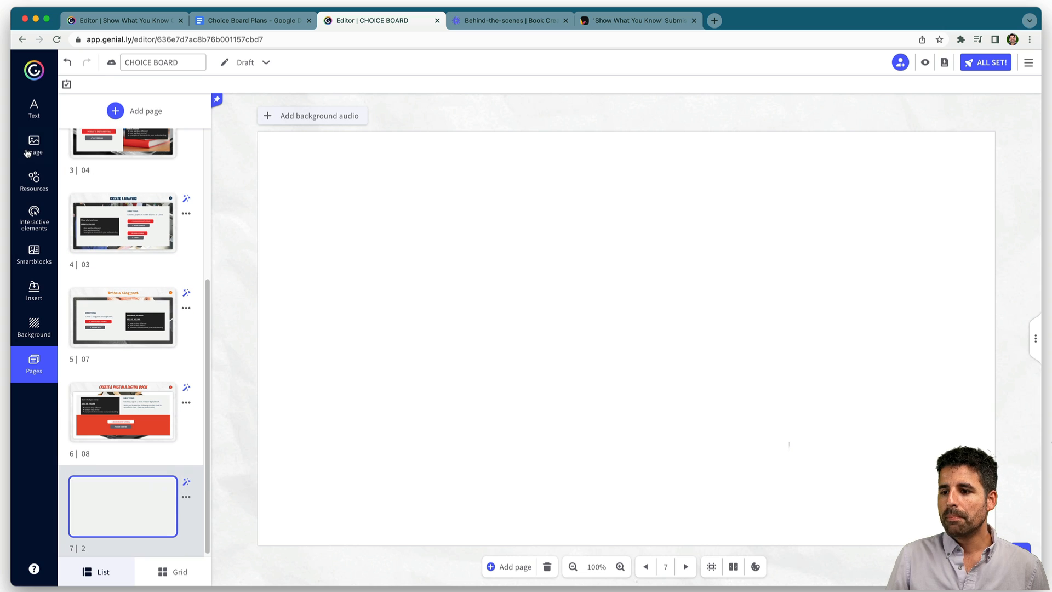
Add a large 'Share your work' title at the top of the blank page.
{"action": "left_click", "coordinate": [30, 109]}
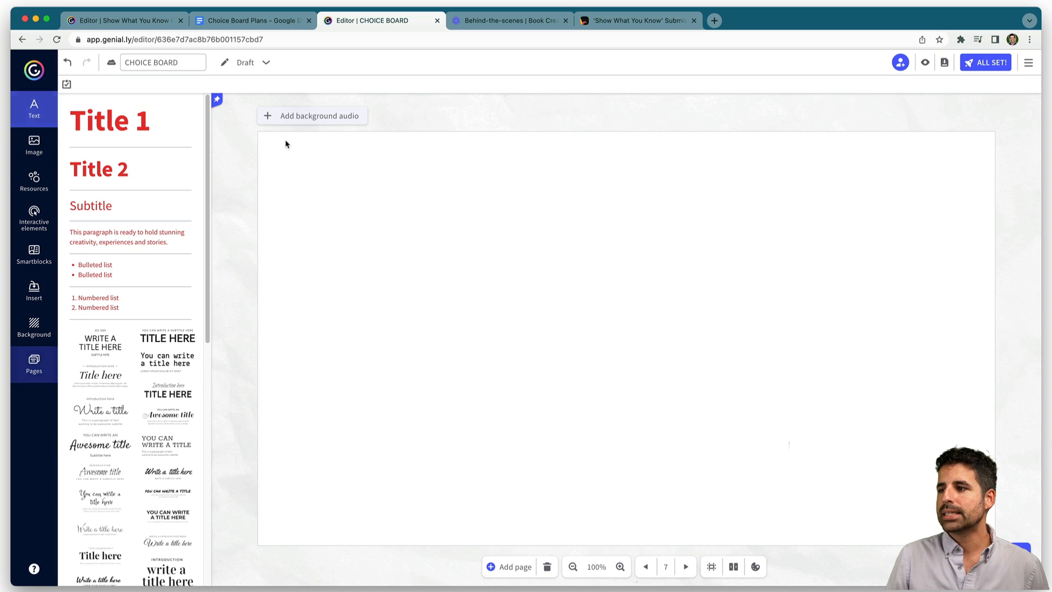
{"action": "left_click", "coordinate": [110, 137]}
{"action": "type", "text": "Share your work"}
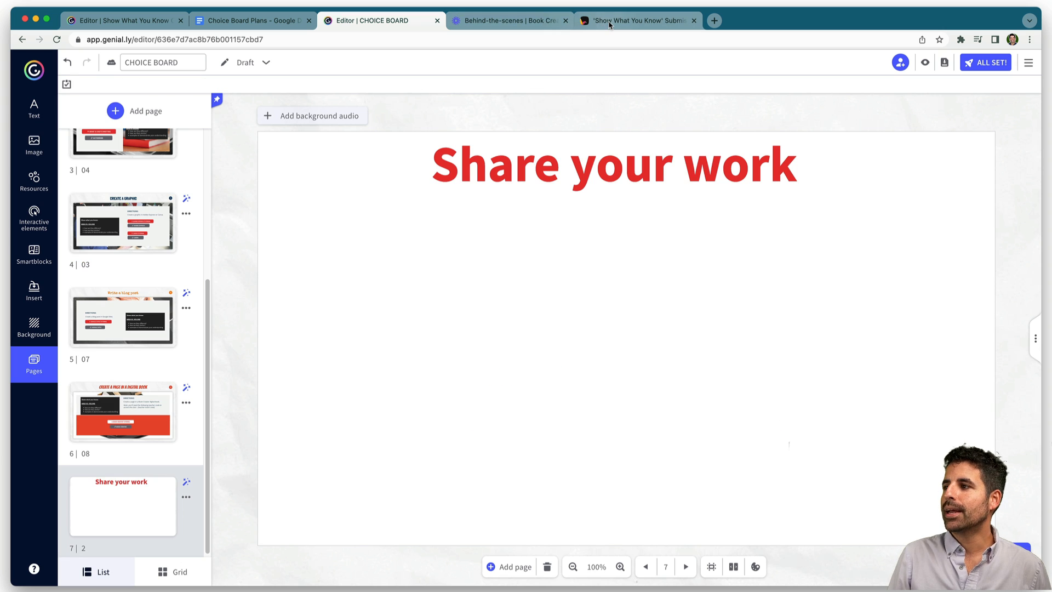
Switch to the 'Show What You Know' Submissions Padlet and copy its full embed code from the sharing options.
{"action": "left_click", "coordinate": [609, 24]}
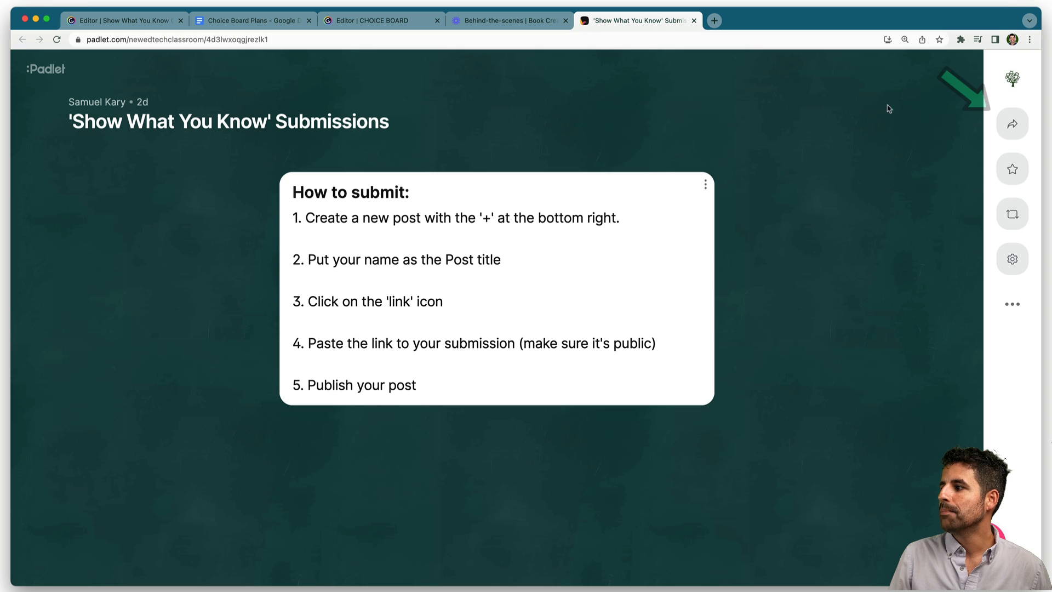
{"action": "left_click", "coordinate": [1002, 123]}
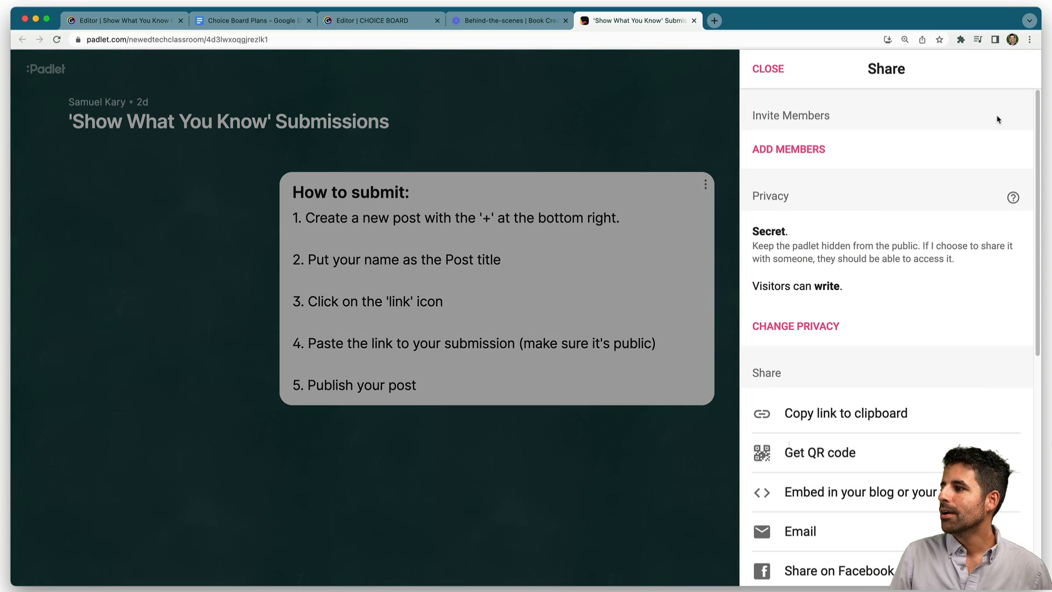
{"action": "scroll", "coordinate": [956, 217], "scroll_direction": "down", "scroll_amount": 1}
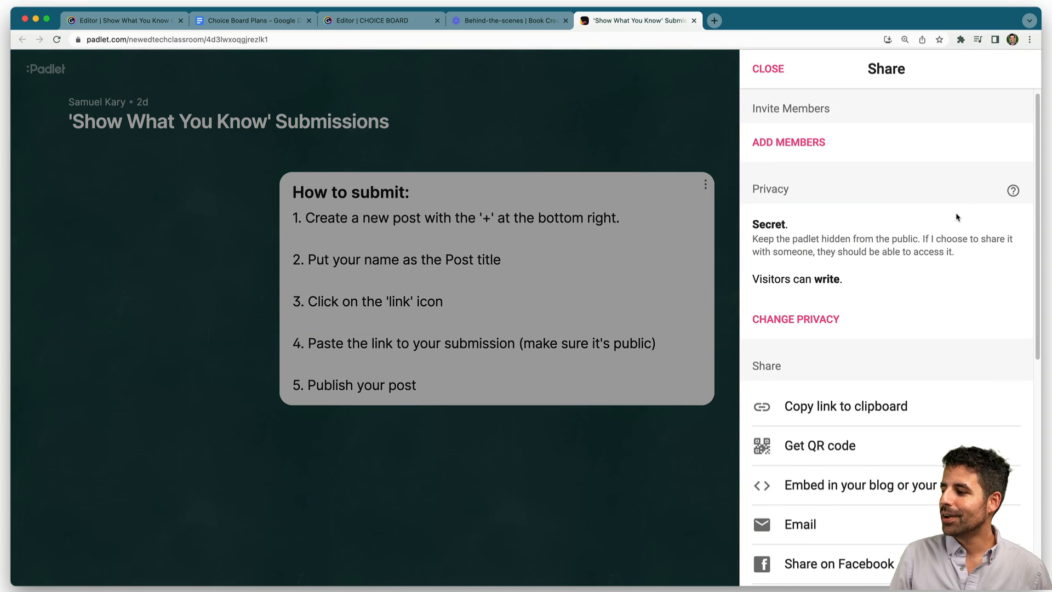
{"action": "left_click", "coordinate": [848, 478]}
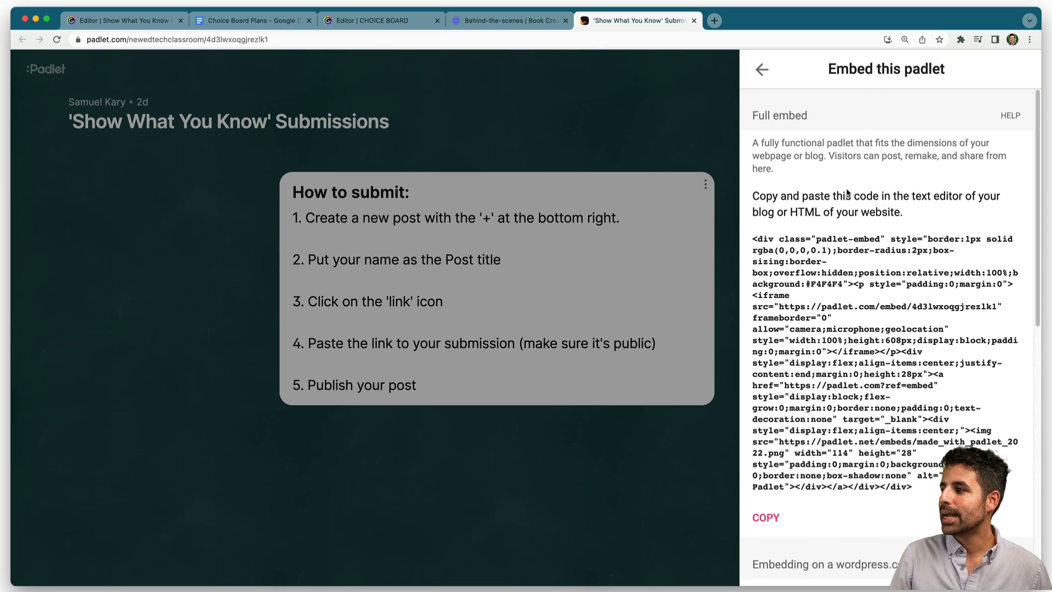
{"action": "left_click", "coordinate": [769, 516]}
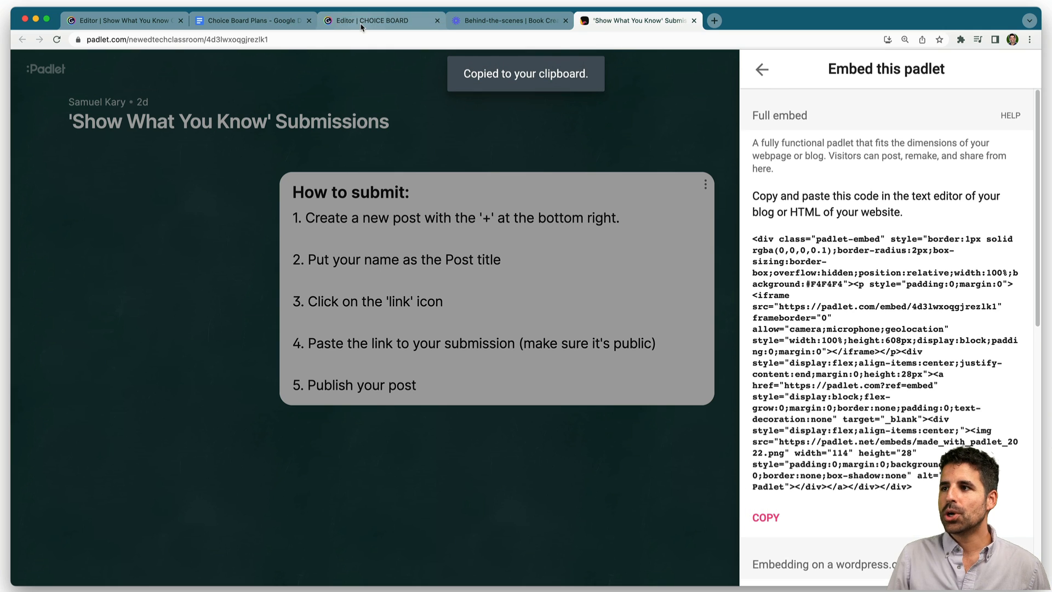
Return to the choice board and insert the copied Padlet embed code as external content on the 'Share your work' page.
{"action": "left_click", "coordinate": [378, 20]}
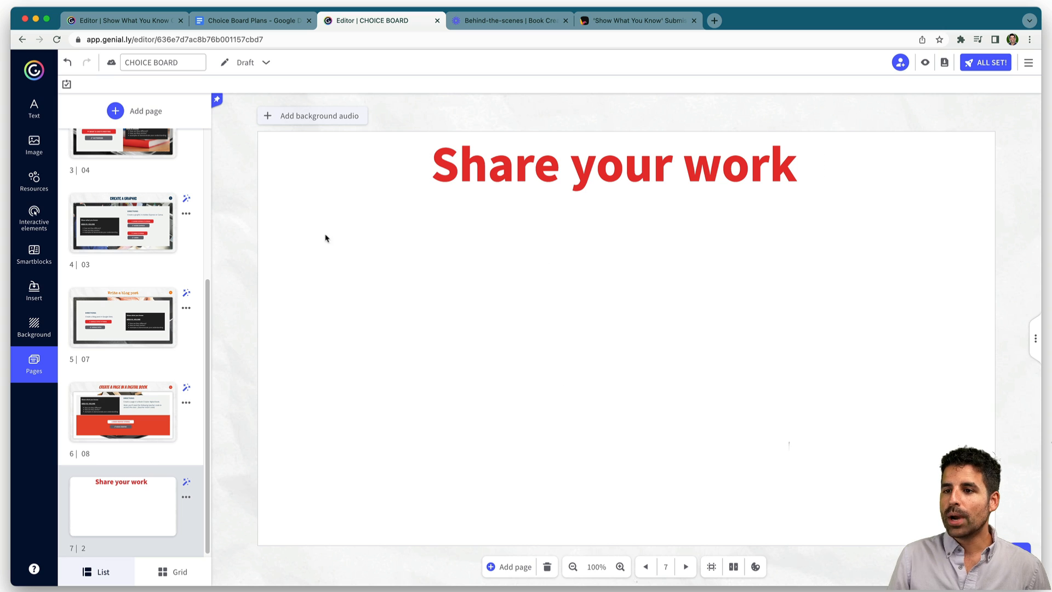
{"action": "left_click", "coordinate": [39, 298]}
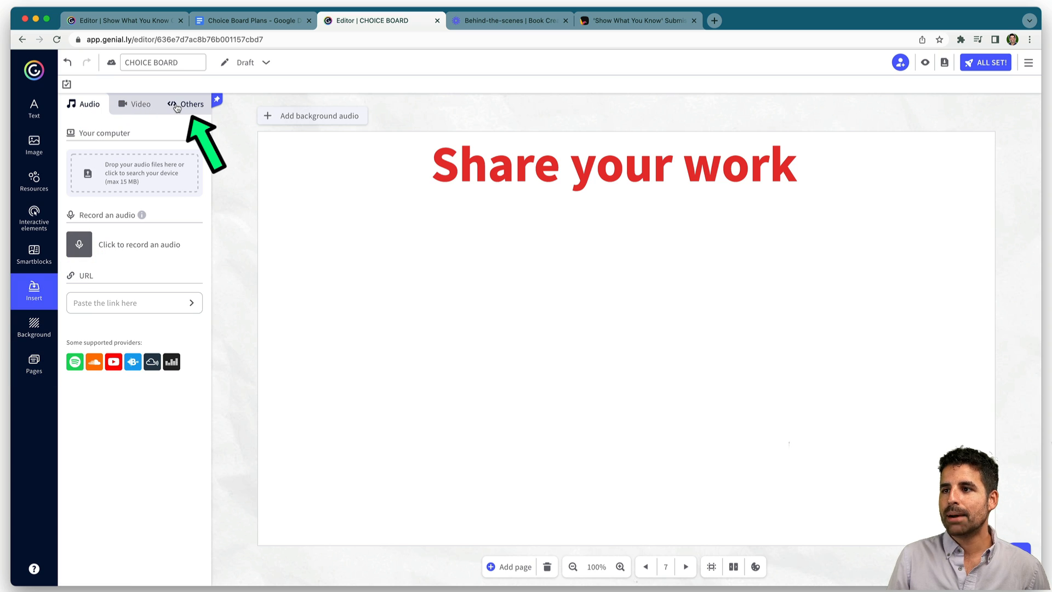
{"action": "left_click", "coordinate": [177, 106]}
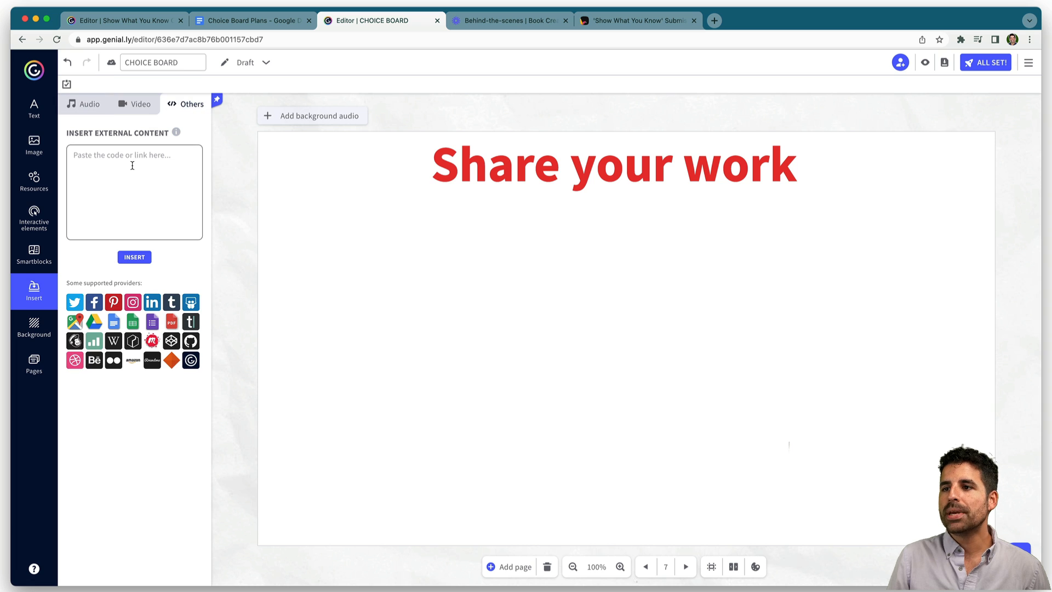
{"action": "left_click", "coordinate": [131, 166]}
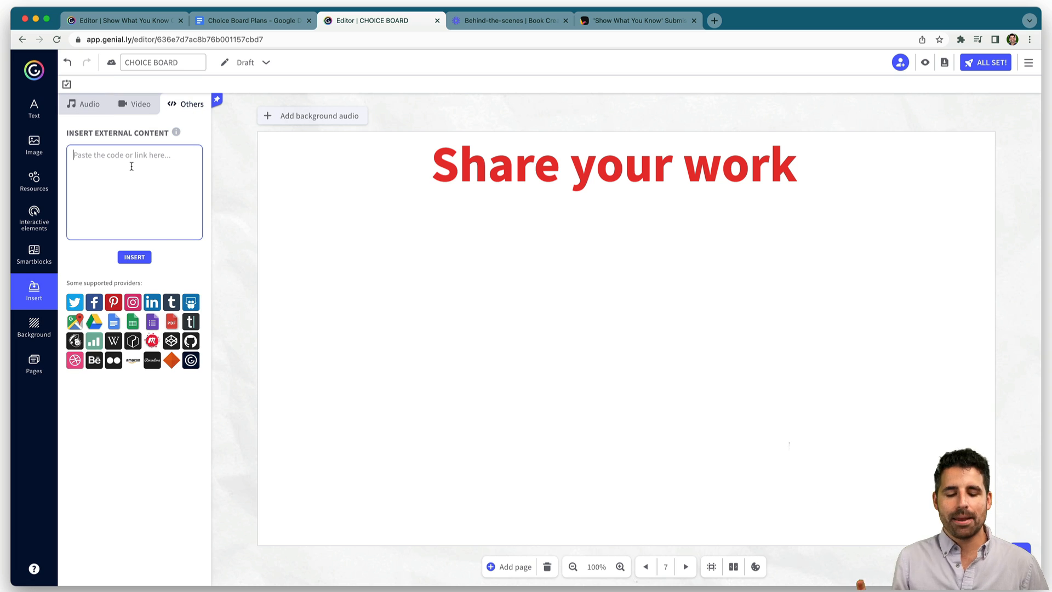
{"action": "key", "text": "cmd+v"}
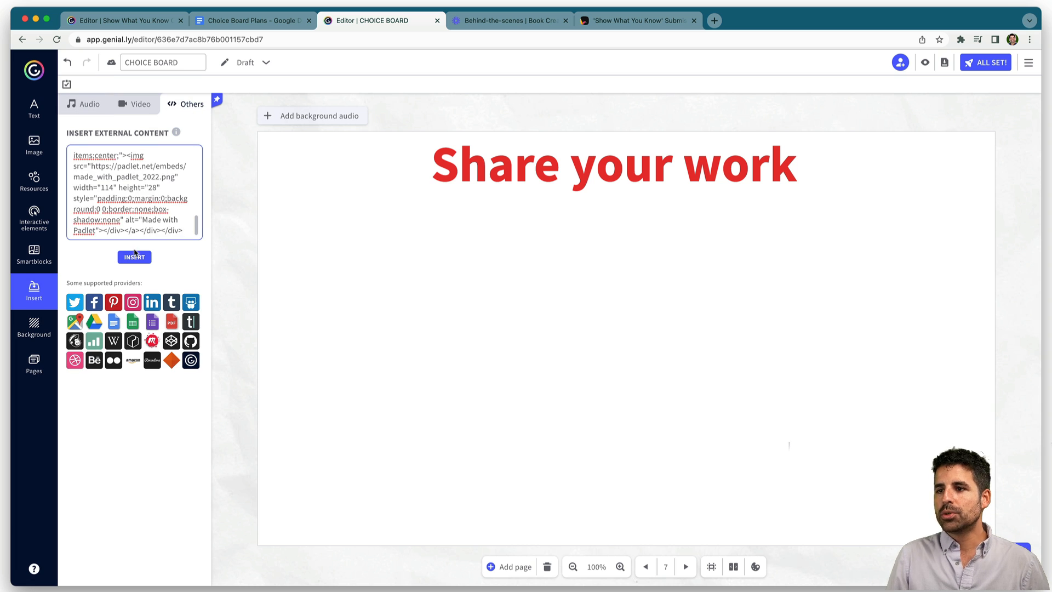
{"action": "left_click", "coordinate": [134, 256]}
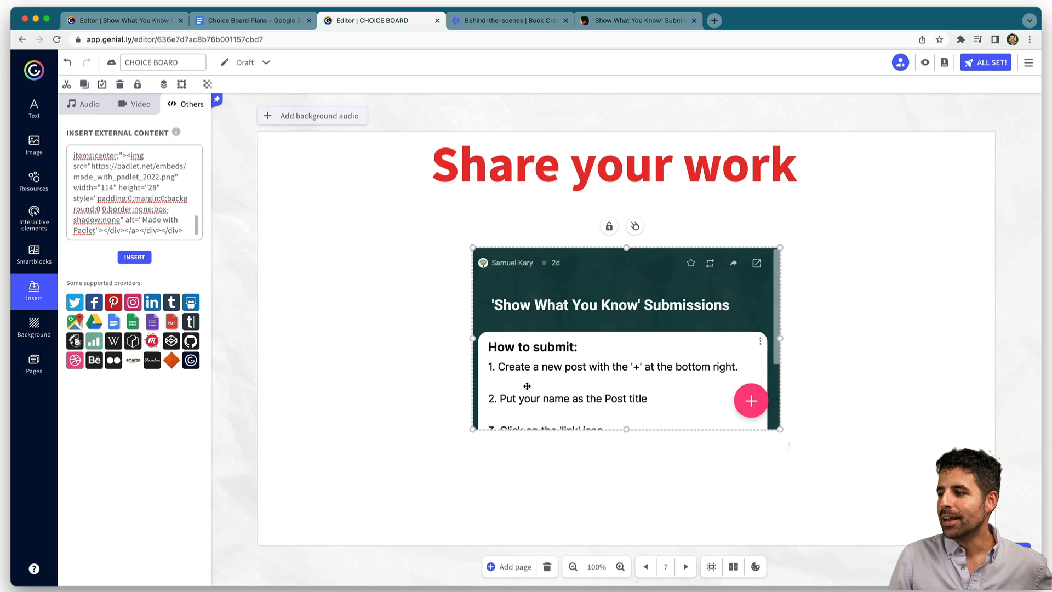
Enlarge the embedded Padlet to fill the whole page area beneath the 'Share your work' title.
{"action": "left_click_drag", "start_coordinate": [570, 289], "coordinate": [355, 234]}
{"action": "left_click_drag", "start_coordinate": [564, 283], "coordinate": [993, 282]}
{"action": "left_click_drag", "start_coordinate": [627, 374], "coordinate": [626, 543]}
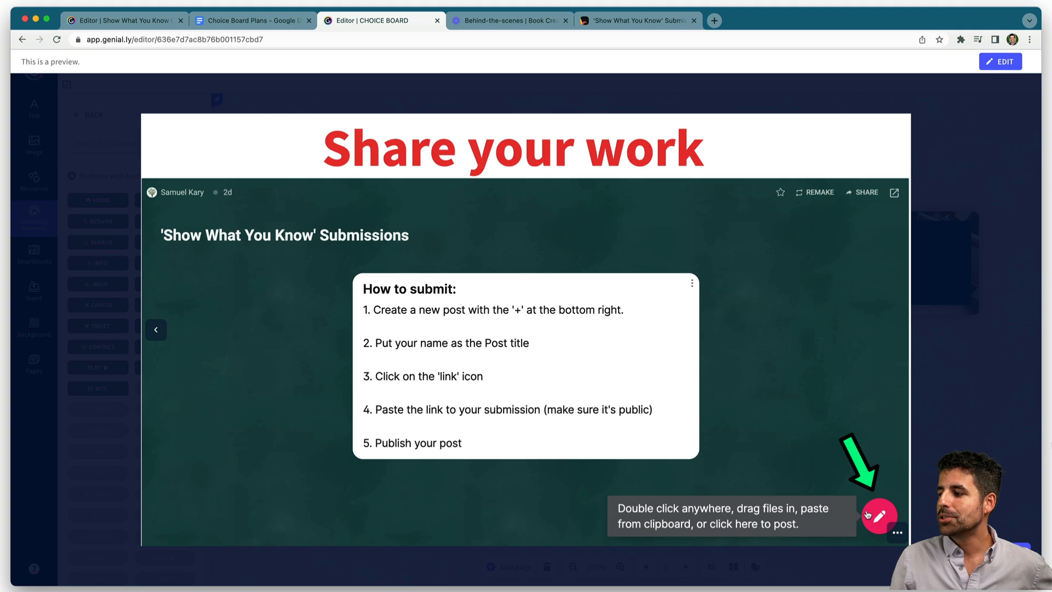
Test the embedded Padlet in preview by starting a post titled 'My Flip video!' and viewing its link attachment options.
{"action": "left_click", "coordinate": [873, 514]}
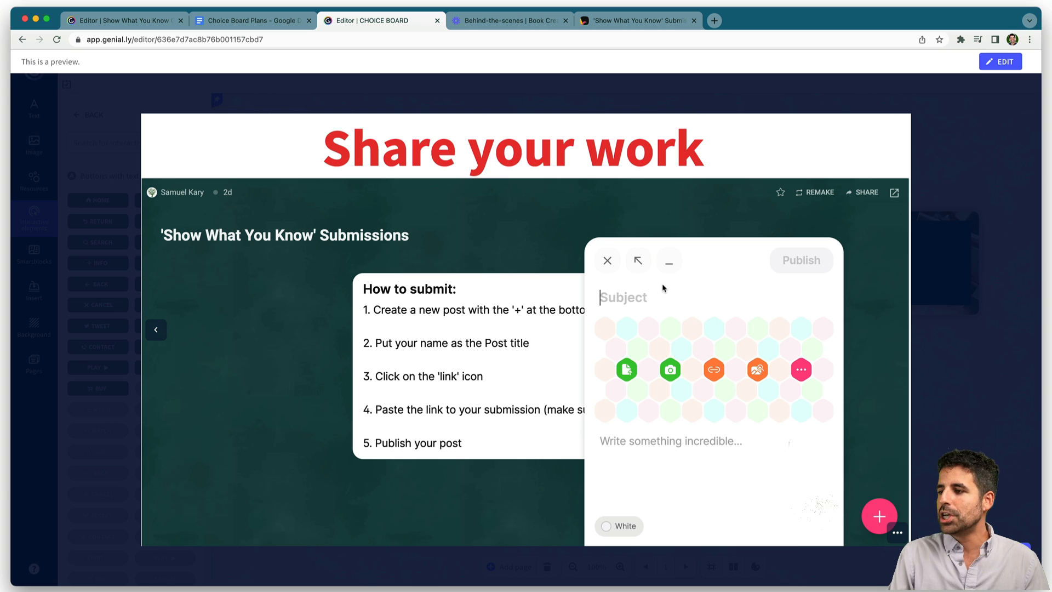
{"action": "type", "text": "My Flip video!"}
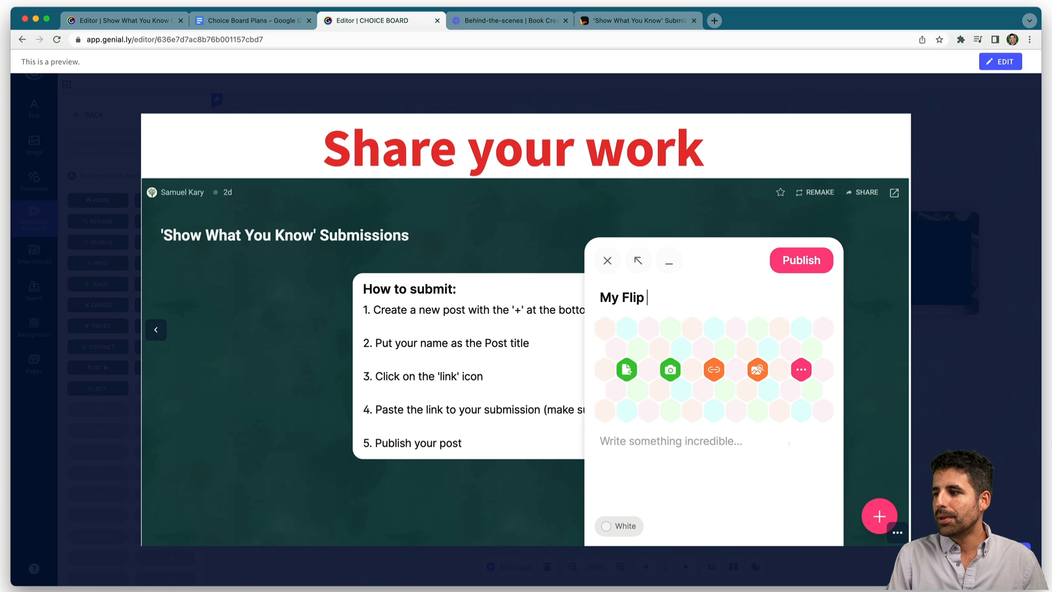
{"action": "left_click", "coordinate": [713, 369]}
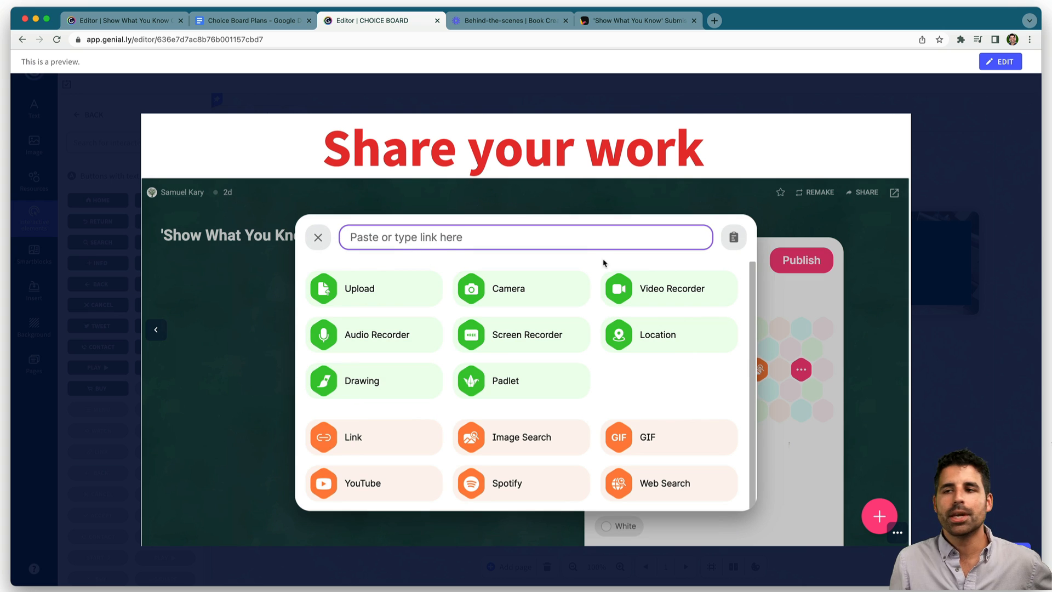
{"action": "left_click", "coordinate": [318, 237]}
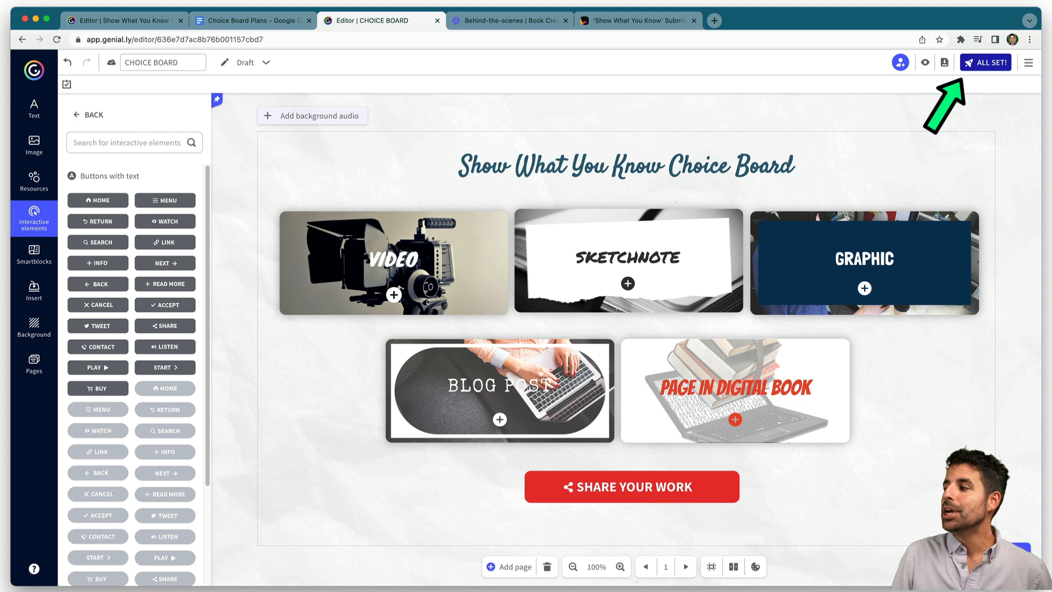
Publish the choice board as public online with the reusable option enabled.
{"action": "left_click", "coordinate": [985, 62]}
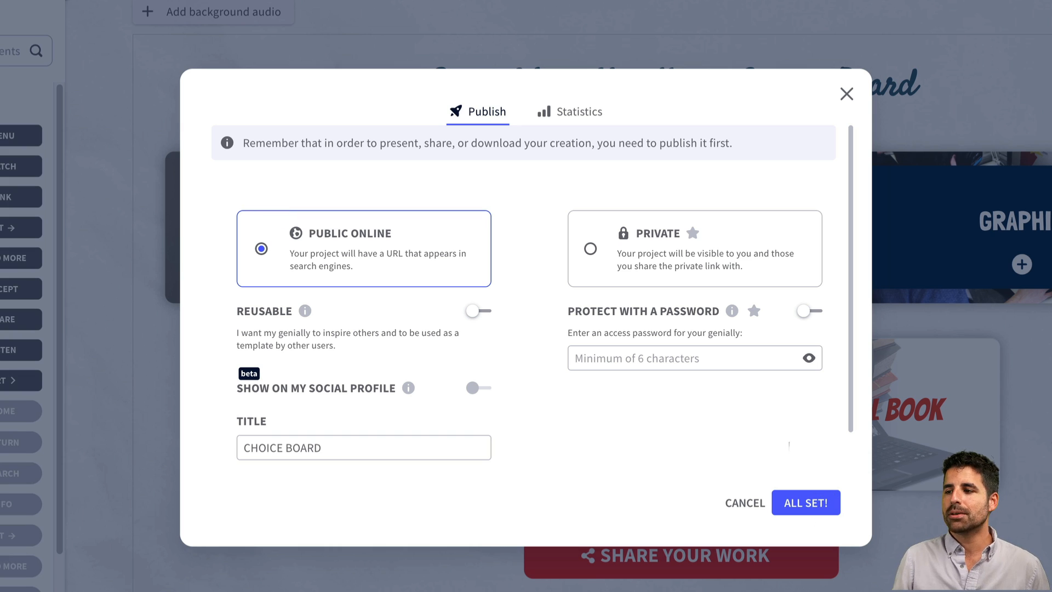
{"action": "left_click", "coordinate": [474, 311]}
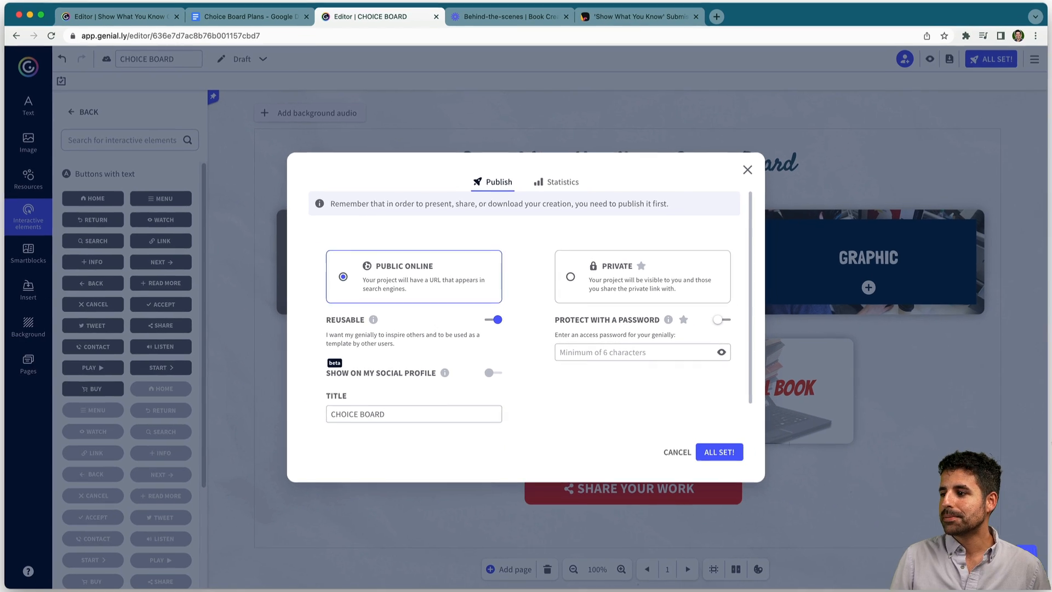
{"action": "left_click", "coordinate": [719, 452]}
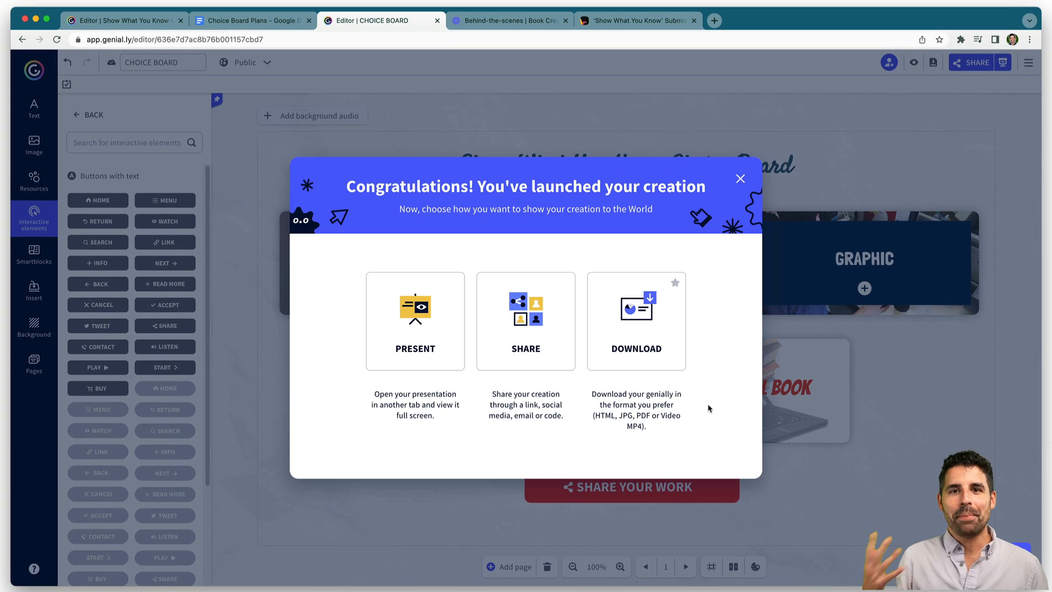
Share the published choice board to the Google Classroom class 'Our Earth' with the action 'Create assignment'.
{"action": "left_click", "coordinate": [543, 326]}
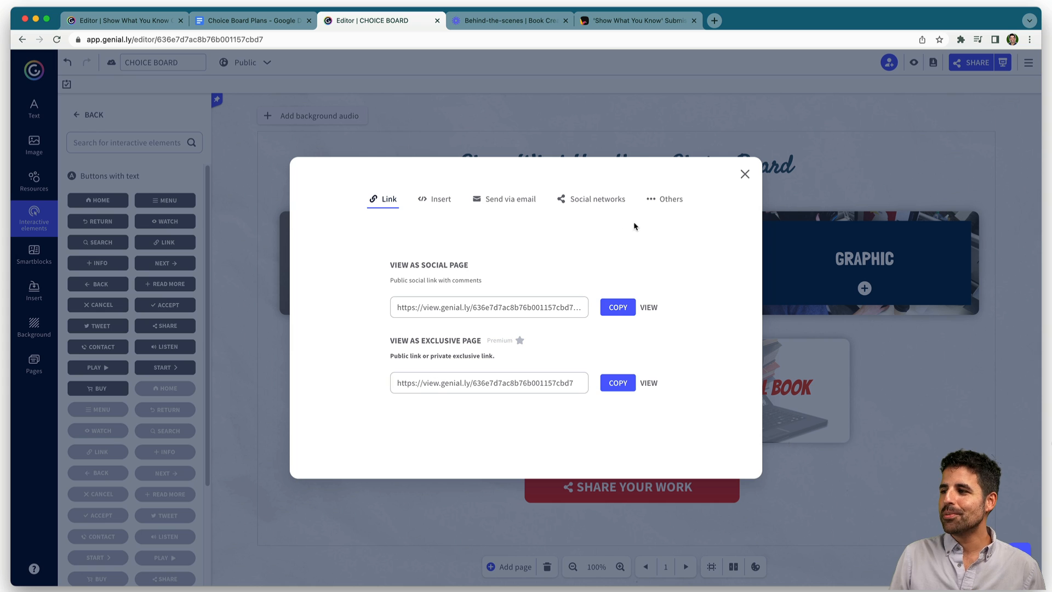
{"action": "left_click", "coordinate": [665, 202]}
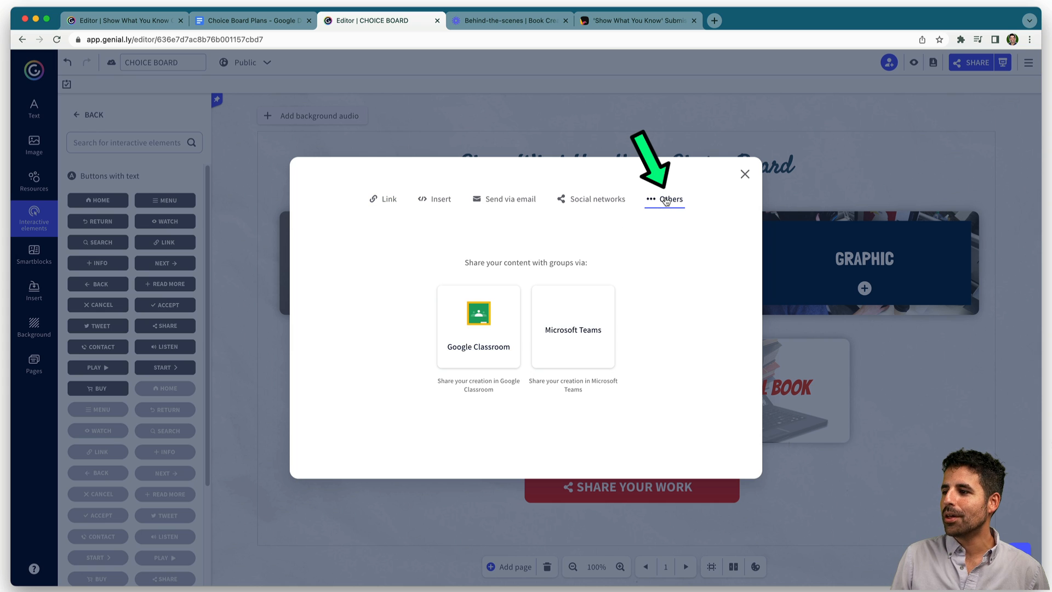
{"action": "left_click", "coordinate": [482, 337]}
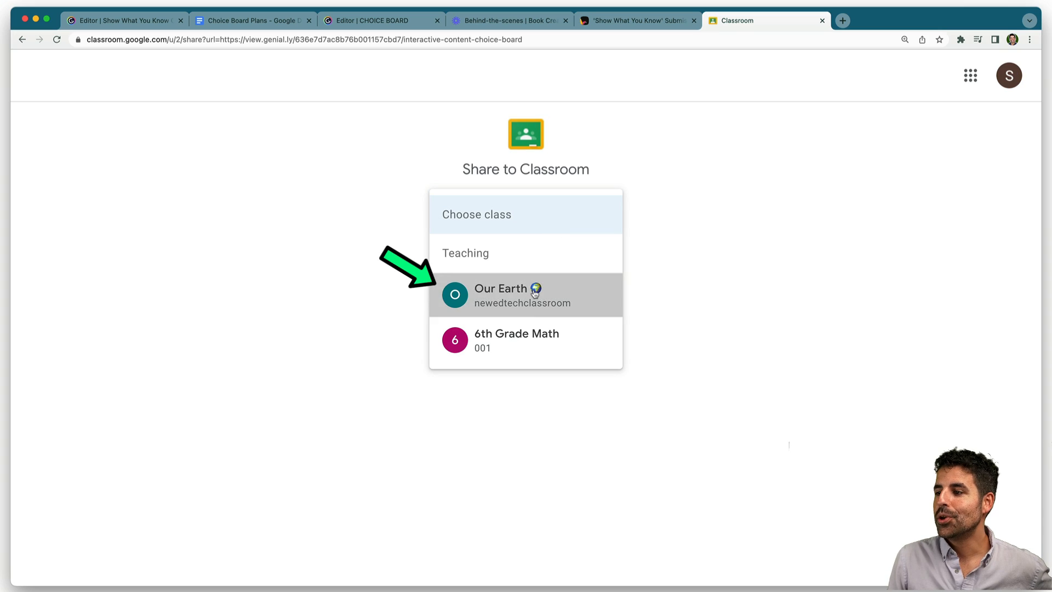
{"action": "left_click", "coordinate": [535, 295]}
{"action": "left_click", "coordinate": [528, 285]}
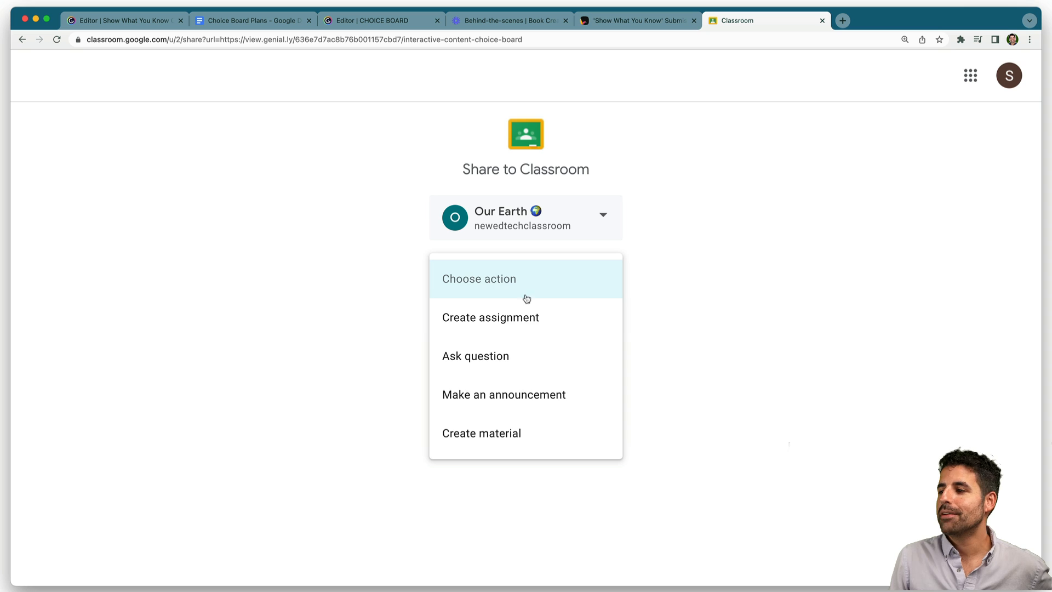
{"action": "left_click", "coordinate": [518, 318]}
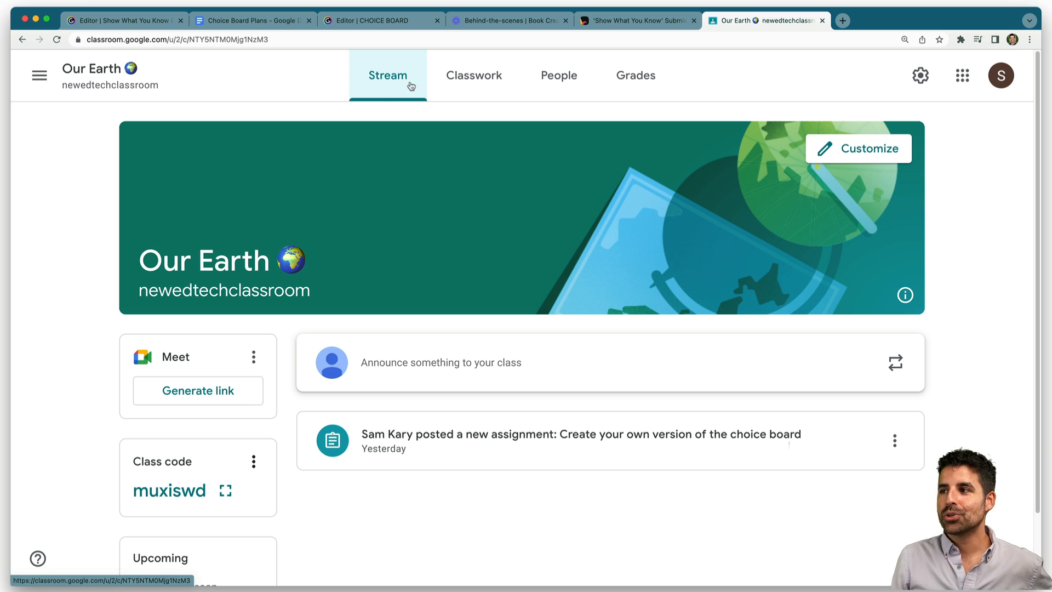
Create a new assignment in the Our Earth classwork and attach 'Show What You Know Choice Board' through the Genially add-on.
{"action": "left_click", "coordinate": [463, 81]}
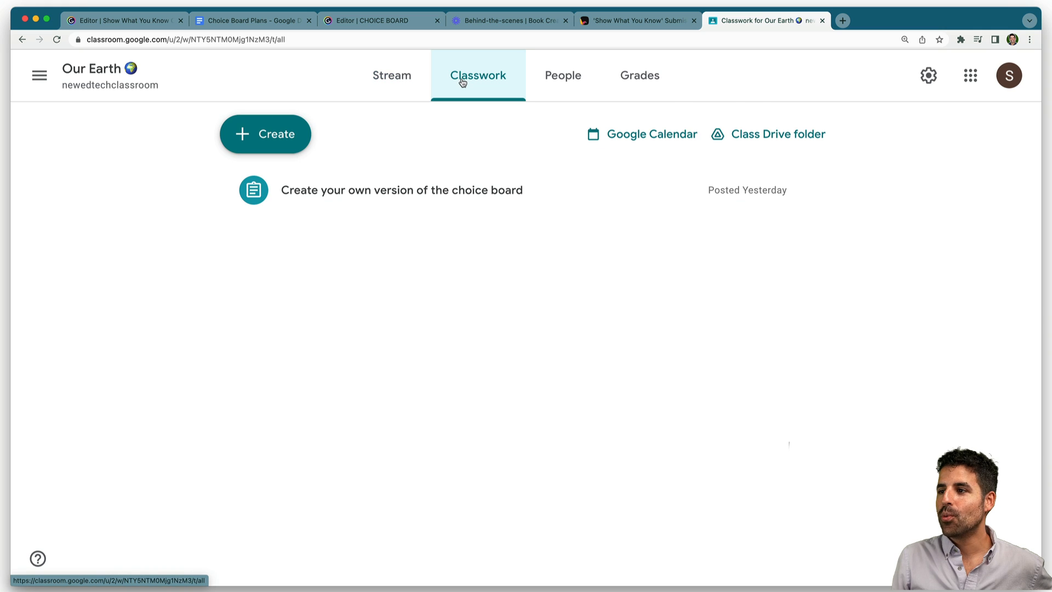
{"action": "left_click", "coordinate": [278, 134]}
{"action": "left_click", "coordinate": [302, 183]}
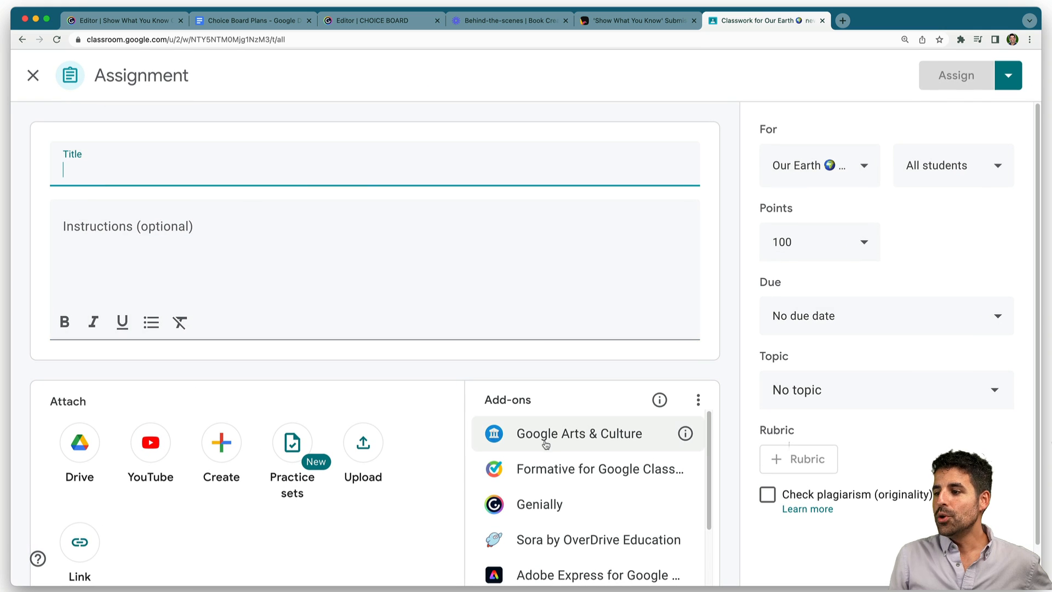
{"action": "scroll", "coordinate": [543, 378], "scroll_direction": "down", "scroll_amount": 3}
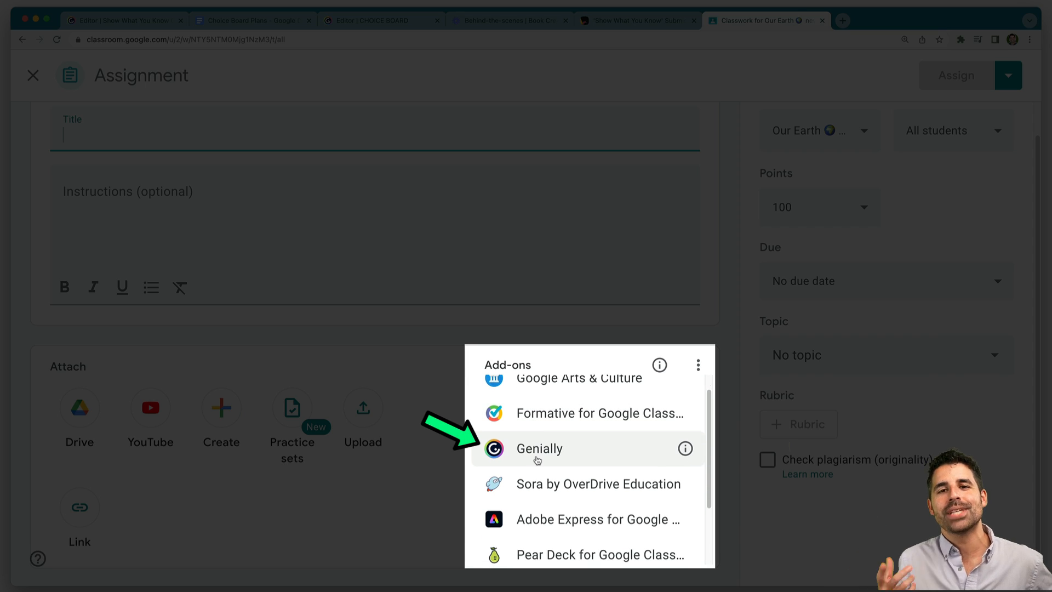
{"action": "left_click", "coordinate": [537, 459]}
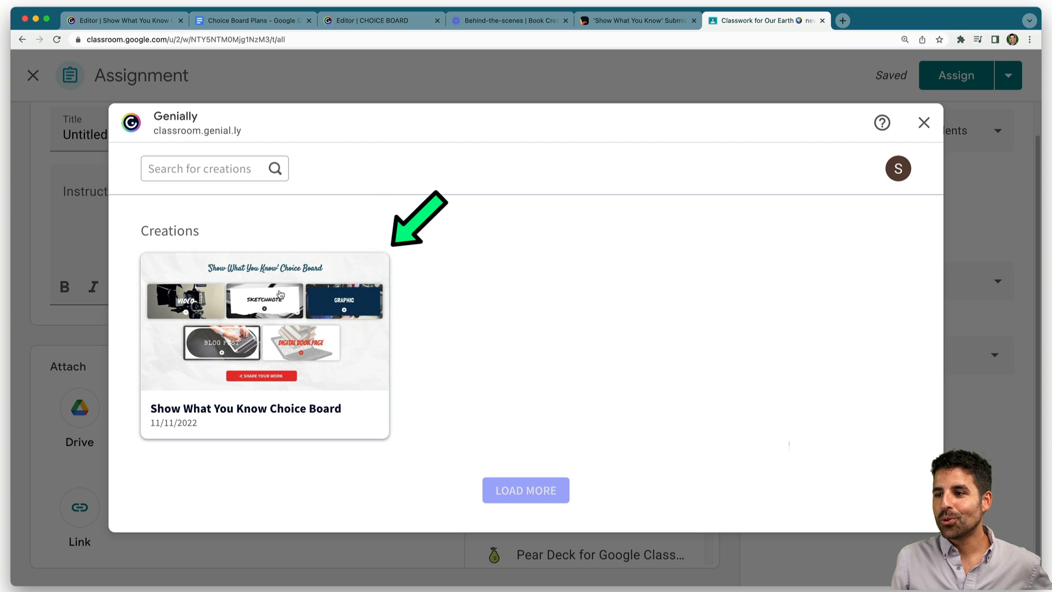
{"action": "left_click", "coordinate": [258, 327]}
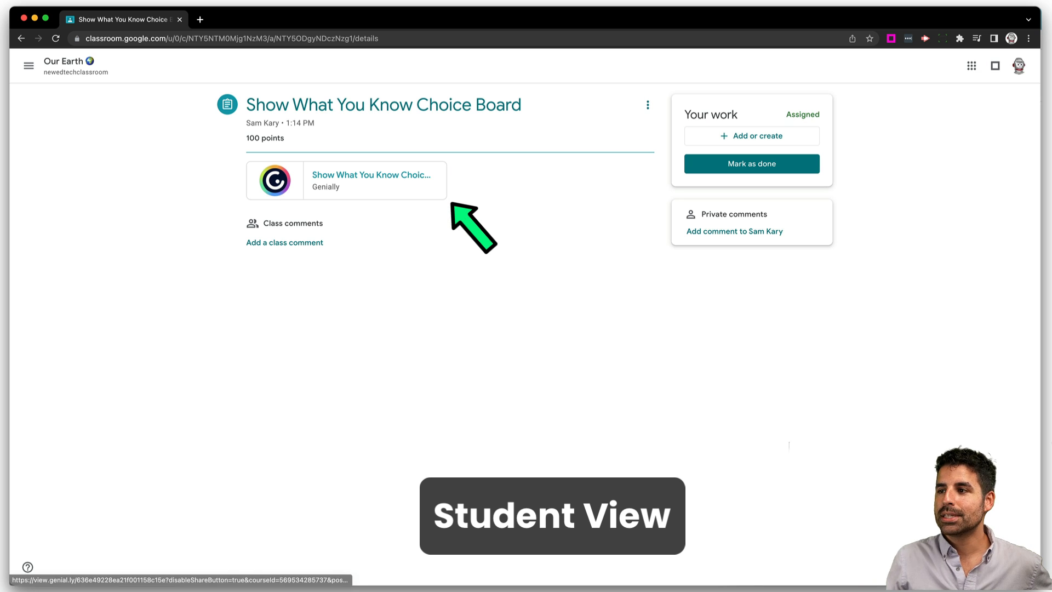
Check the attached choice board in the student's assignment view, open its Video activity, and return to the assignment.
{"action": "left_click", "coordinate": [358, 190]}
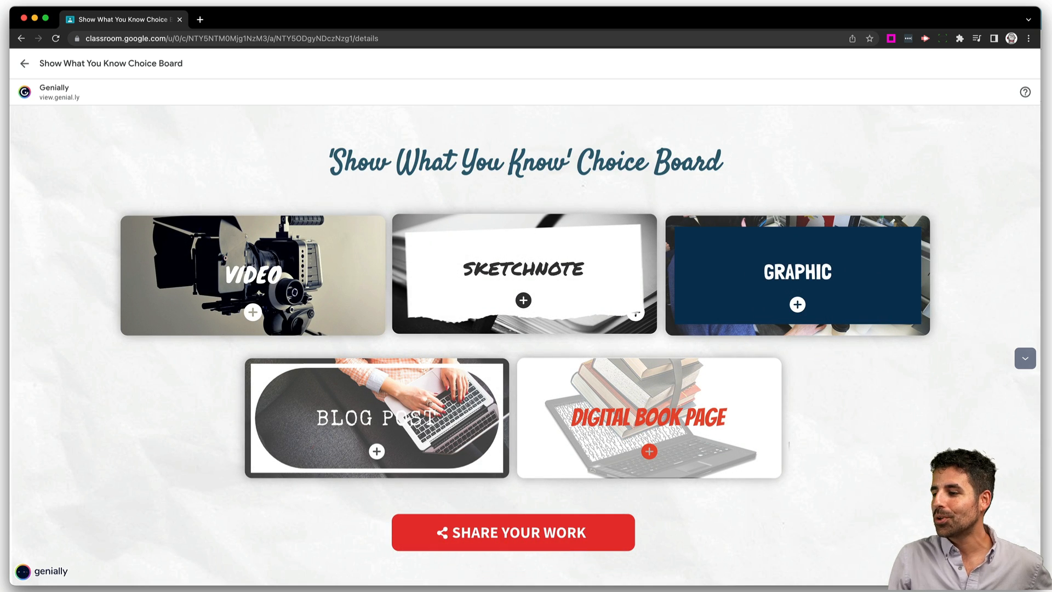
{"action": "left_click", "coordinate": [253, 312]}
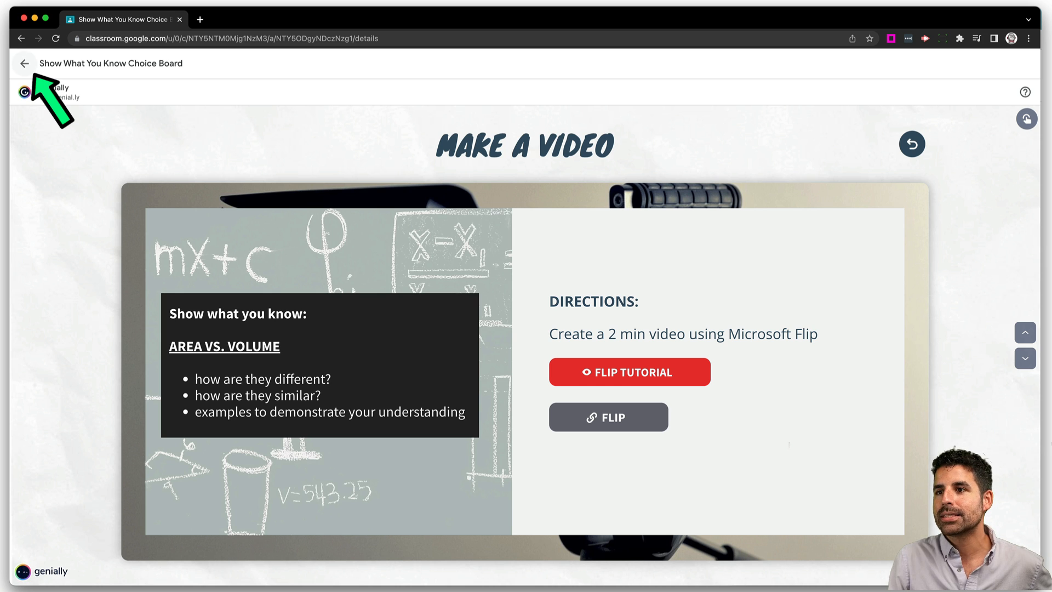
{"action": "left_click", "coordinate": [24, 63]}
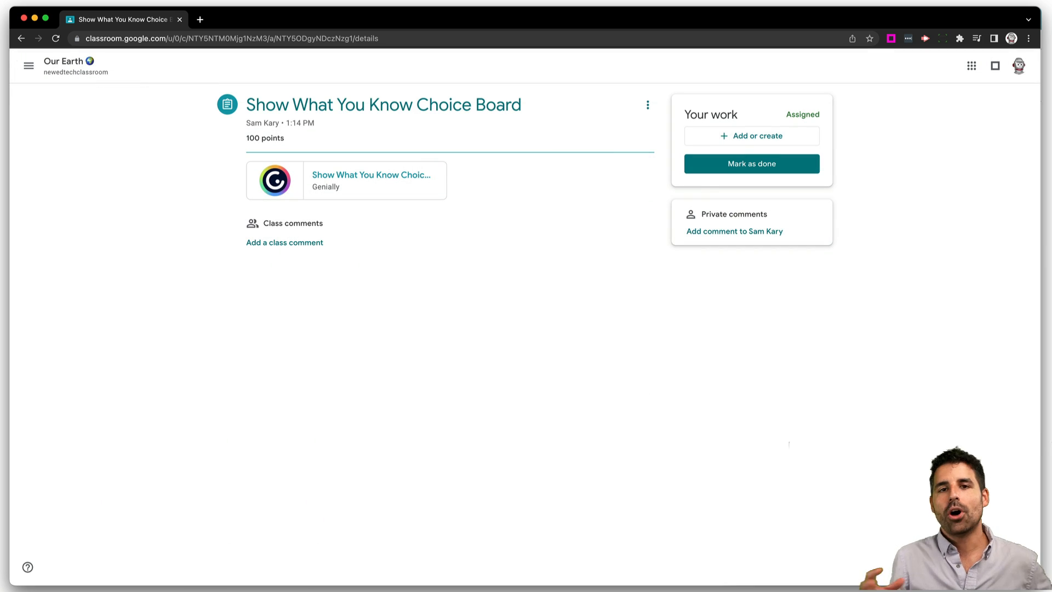